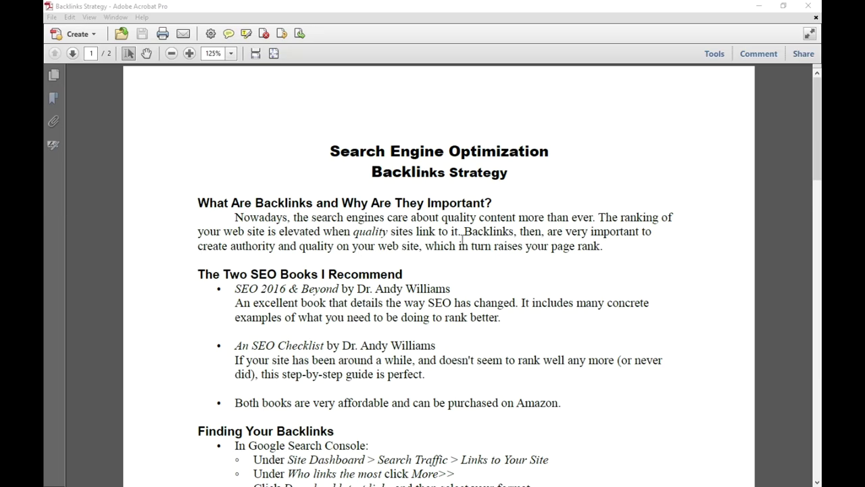
- Read the backlinks introduction and the two recommended SEO books in the Backlinks Strategy document
scroll(463, 240, down, 1)
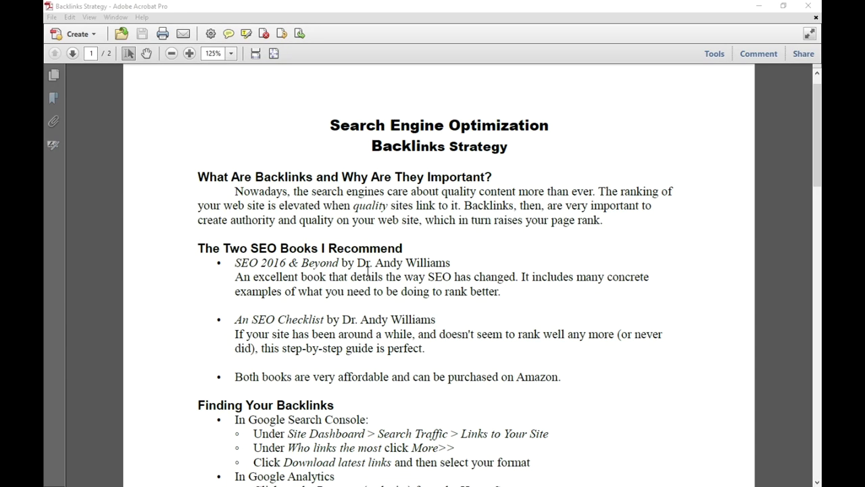
click(240, 263)
drag(237, 263, 350, 265)
click(350, 265)
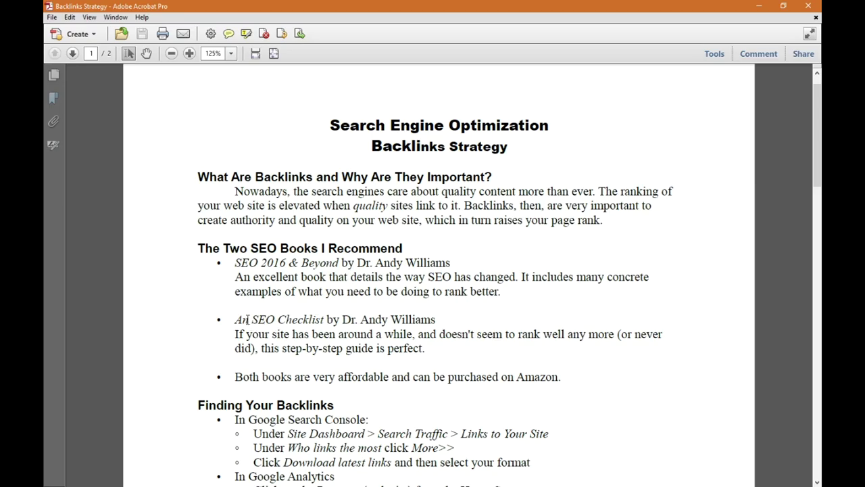
drag(248, 319, 353, 320)
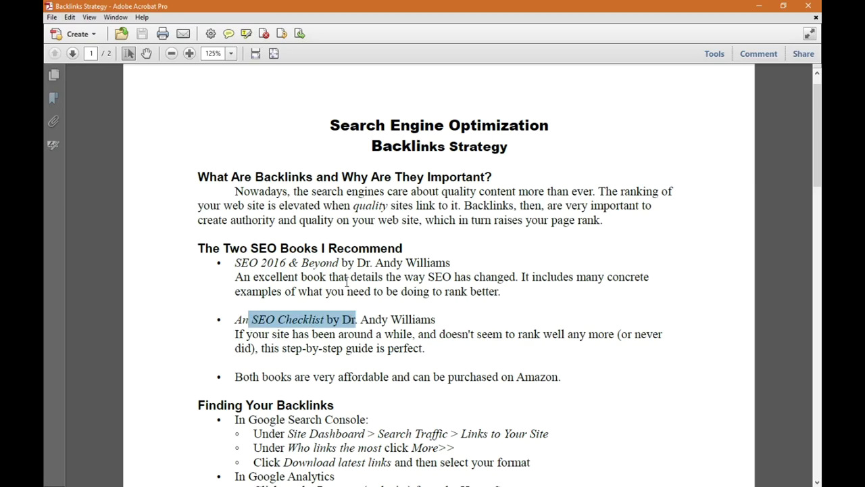
click(294, 285)
drag(252, 321, 358, 321)
click(368, 277)
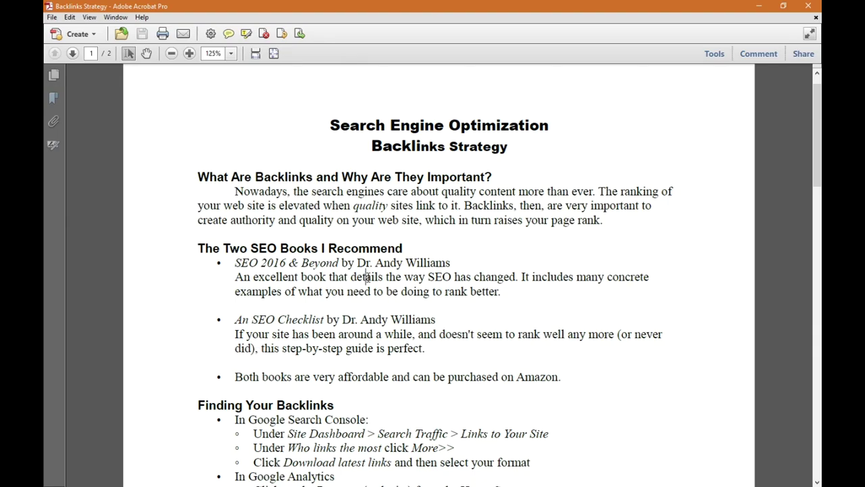
scroll(368, 277, down, 3)
scroll(367, 278, down, 1)
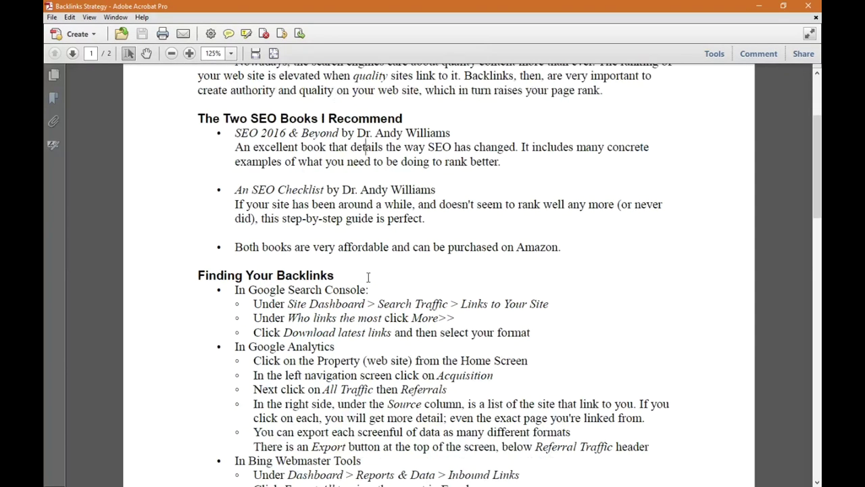
drag(330, 149, 393, 228)
click(397, 245)
scroll(392, 230, down, 3)
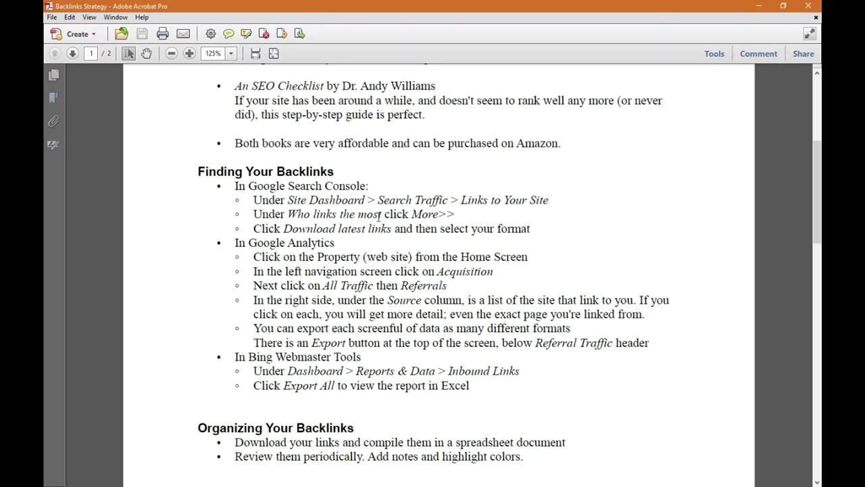
- Review the sections on finding, organizing and taking advantage of backlinks, and on bad backlinks
drag(190, 168, 323, 175)
scroll(324, 202, down, 2)
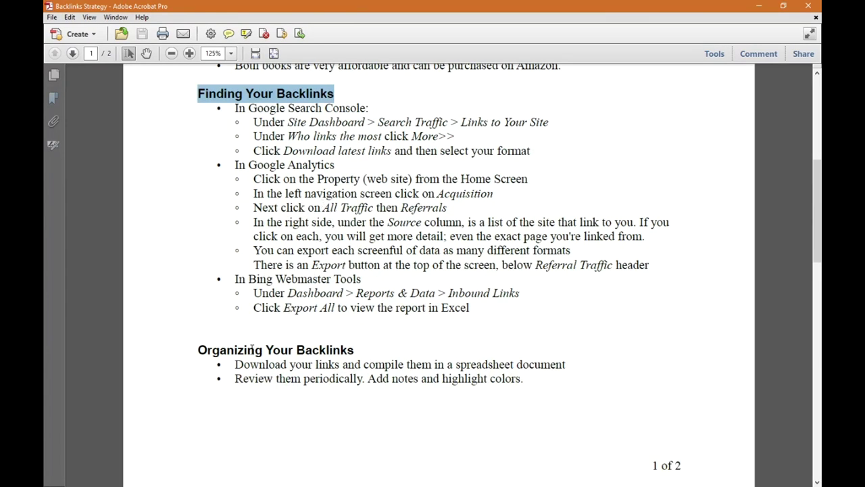
drag(254, 350, 340, 365)
scroll(345, 331, down, 6)
scroll(347, 317, down, 5)
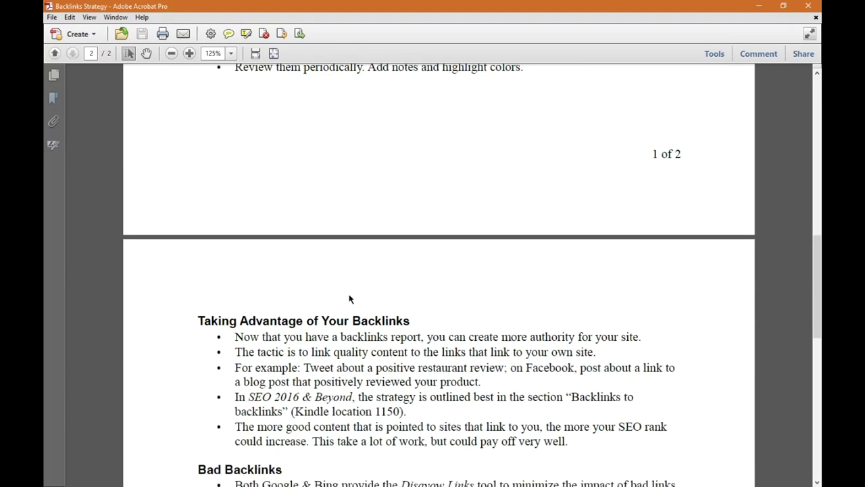
drag(198, 243, 351, 245)
scroll(352, 249, down, 3)
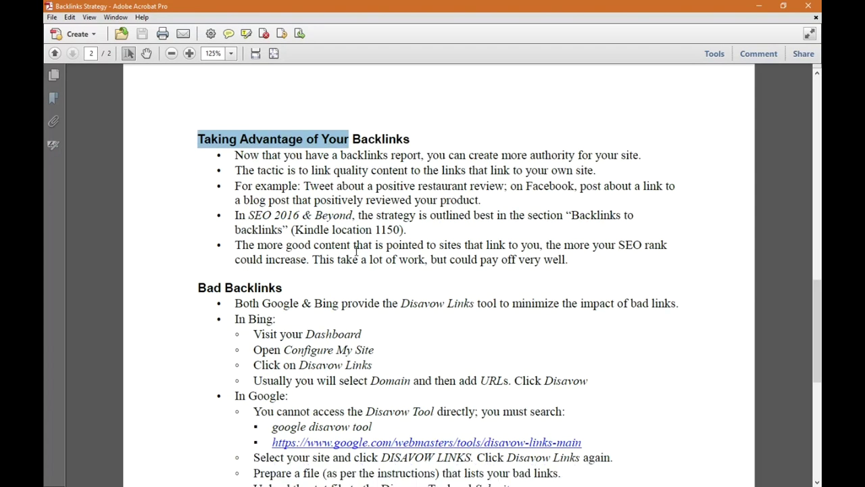
drag(223, 290, 299, 305)
scroll(346, 286, down, 3)
scroll(353, 281, up, 15)
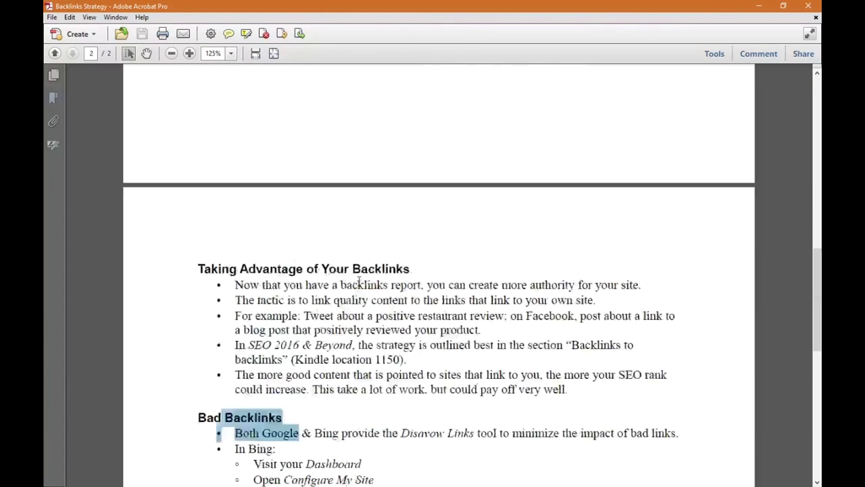
drag(257, 356, 329, 364)
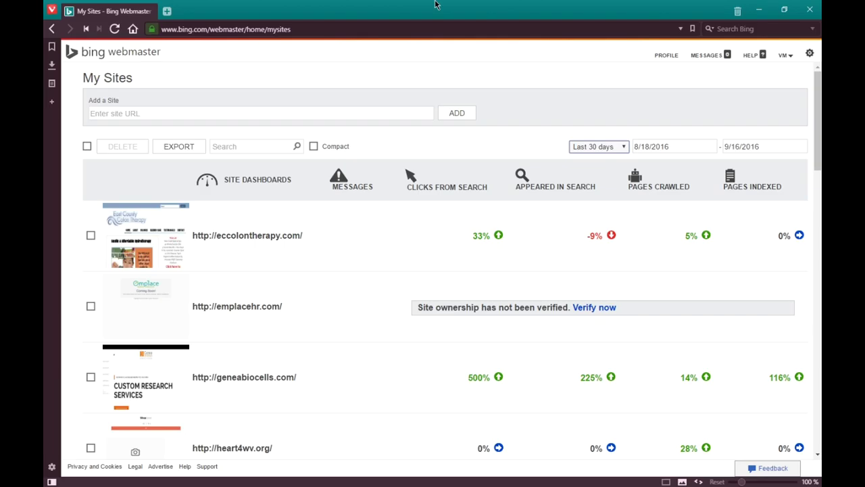
- In Bing Webmaster in the browser, examine the My Sites list and its messages, clicks, search appearance, crawled and indexed columns
scroll(409, 155, down, 15)
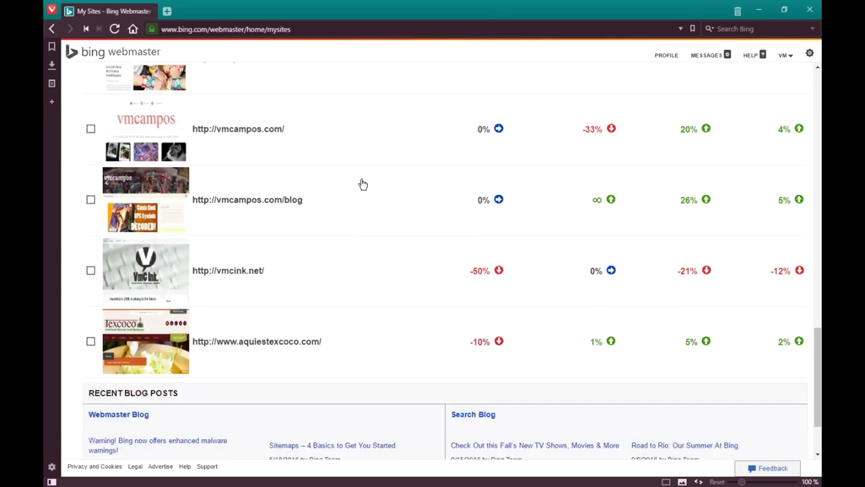
scroll(363, 184, up, 15)
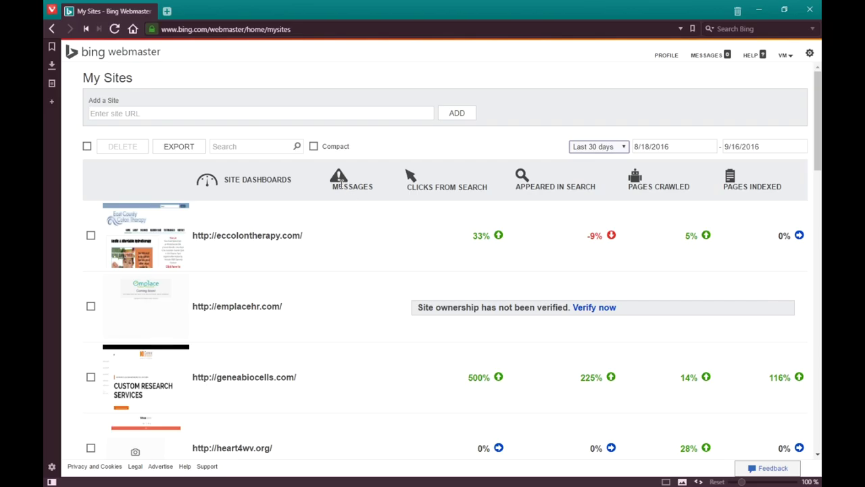
drag(349, 184, 371, 187)
click(354, 184)
drag(428, 186, 468, 189)
drag(530, 188, 572, 188)
click(579, 189)
click(571, 188)
drag(418, 187, 466, 188)
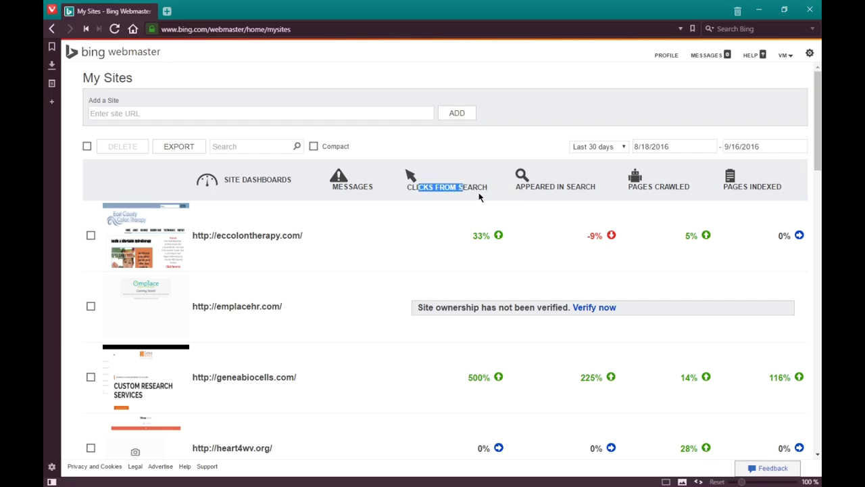
click(477, 190)
drag(654, 187, 678, 190)
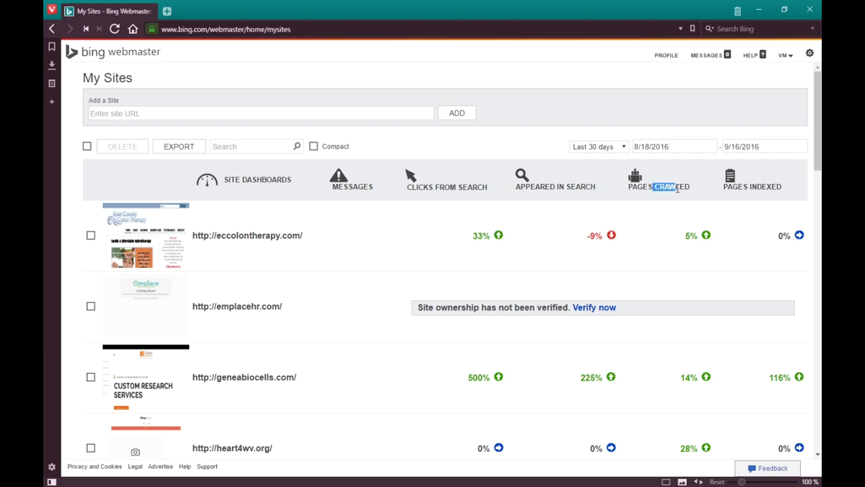
click(677, 189)
drag(733, 187, 769, 189)
click(769, 189)
- Compare the percentage changes of all listed sites over the last 30 days
scroll(485, 233, down, 3)
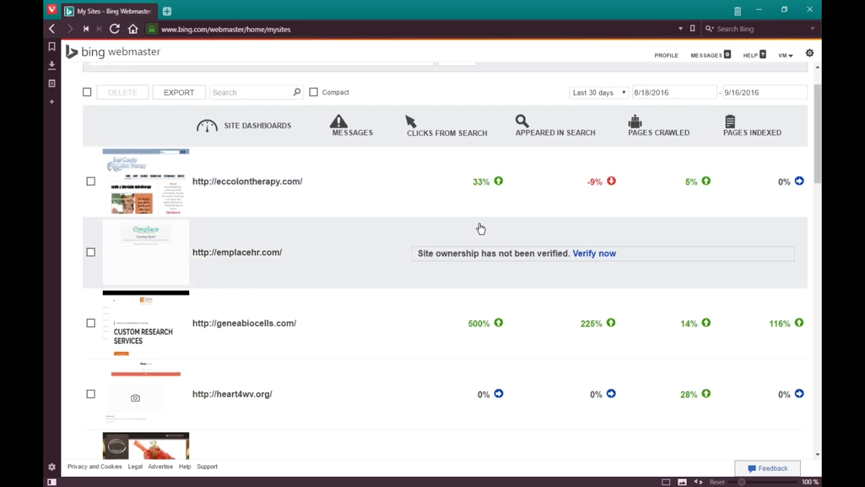
scroll(485, 233, down, 5)
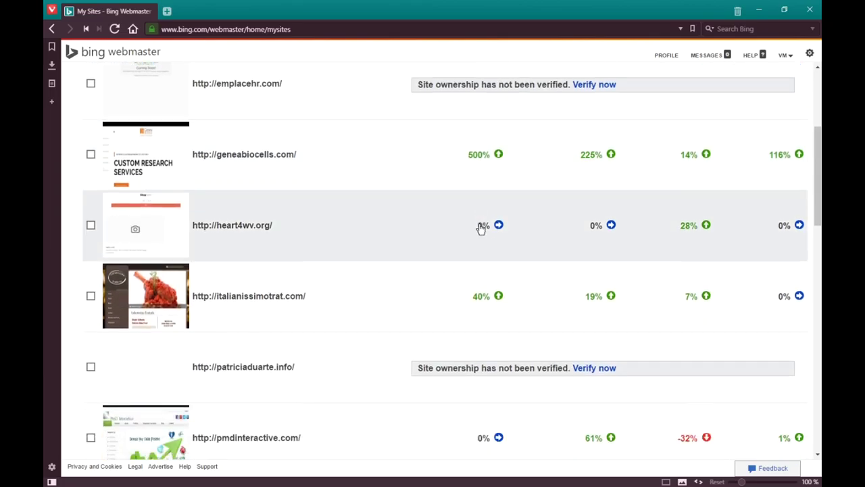
scroll(481, 229, down, 15)
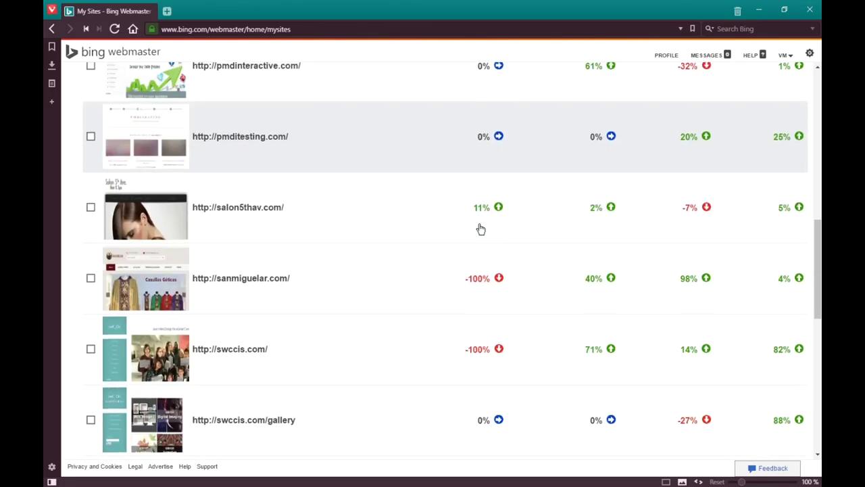
scroll(481, 230, down, 6)
scroll(481, 230, up, 20)
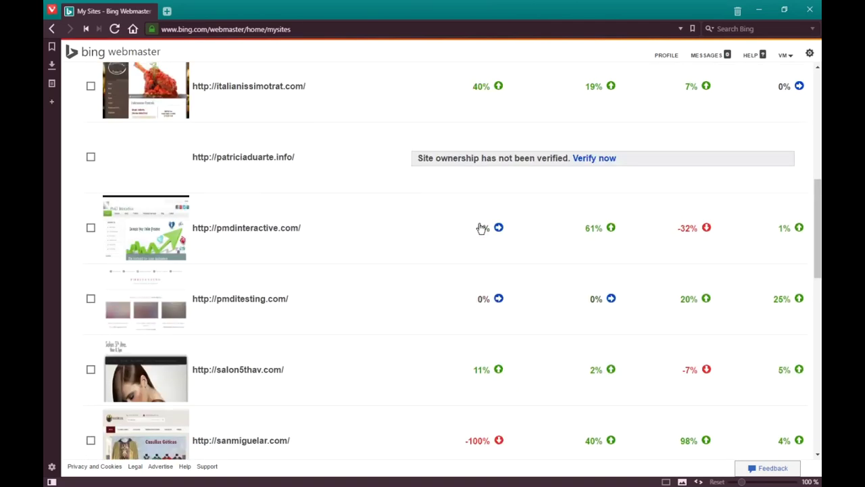
scroll(480, 228, up, 5)
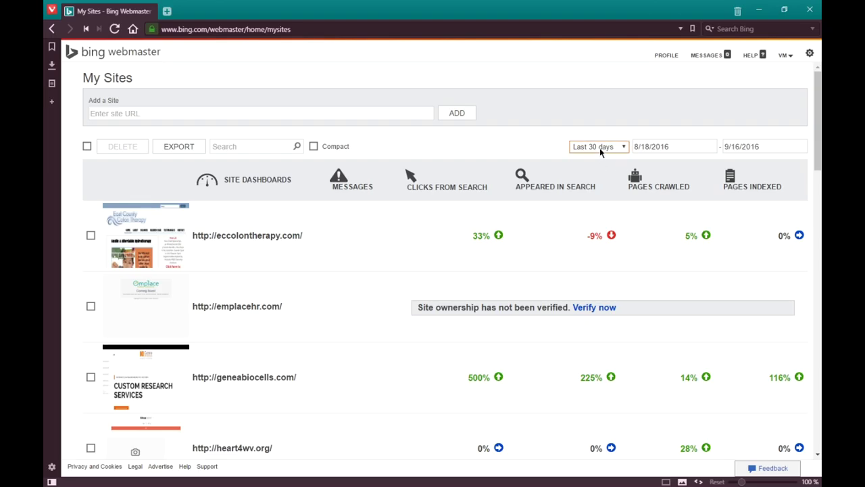
- Show the My Sites statistics for the last 3 months and look through the sites' changes
click(600, 150)
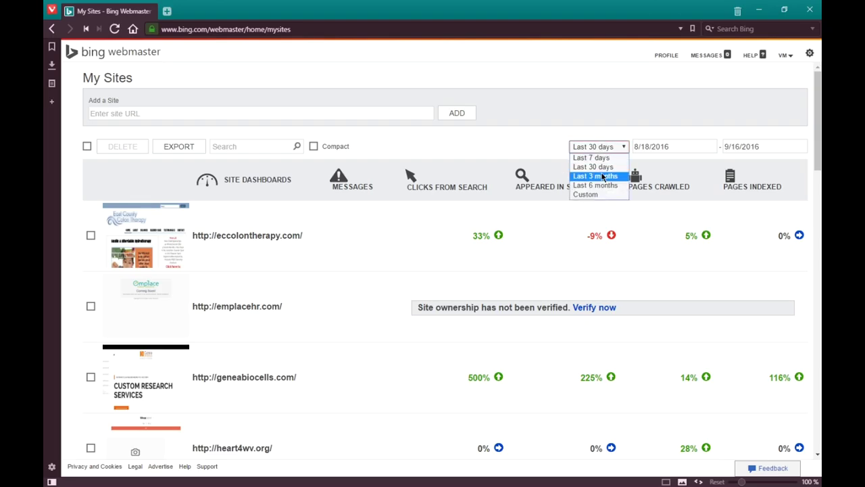
click(603, 176)
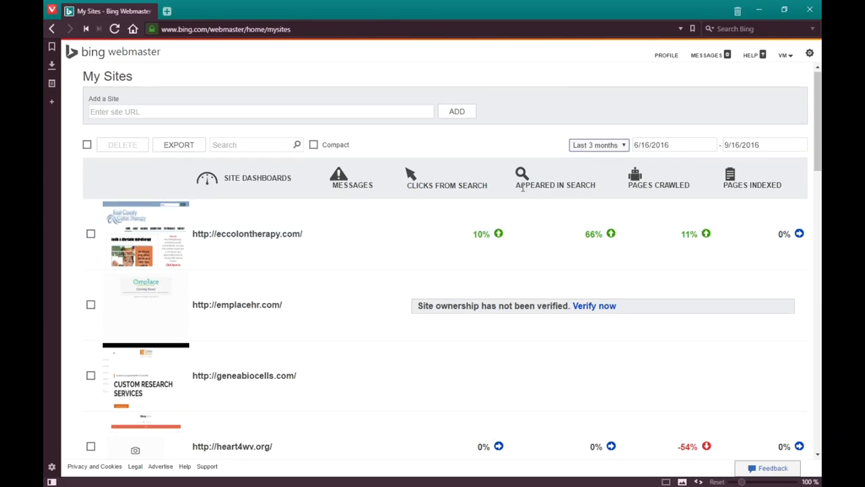
scroll(526, 189, down, 6)
scroll(524, 192, down, 4)
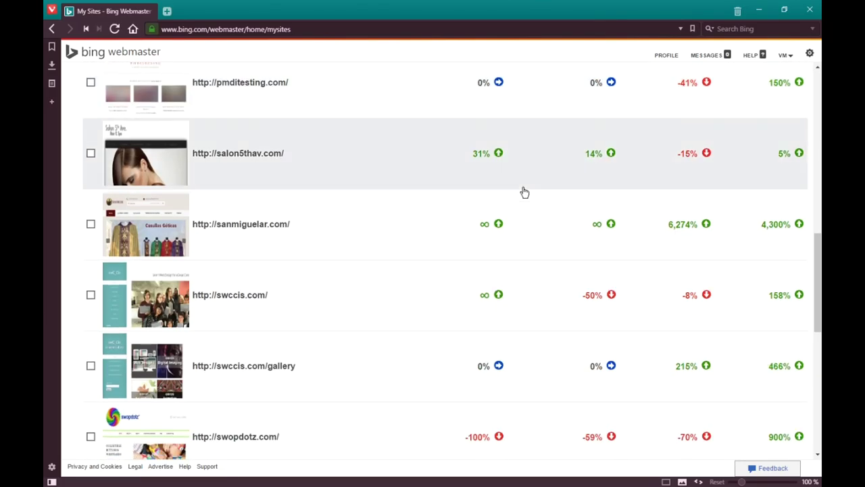
scroll(524, 191, up, 8)
scroll(524, 192, up, 2)
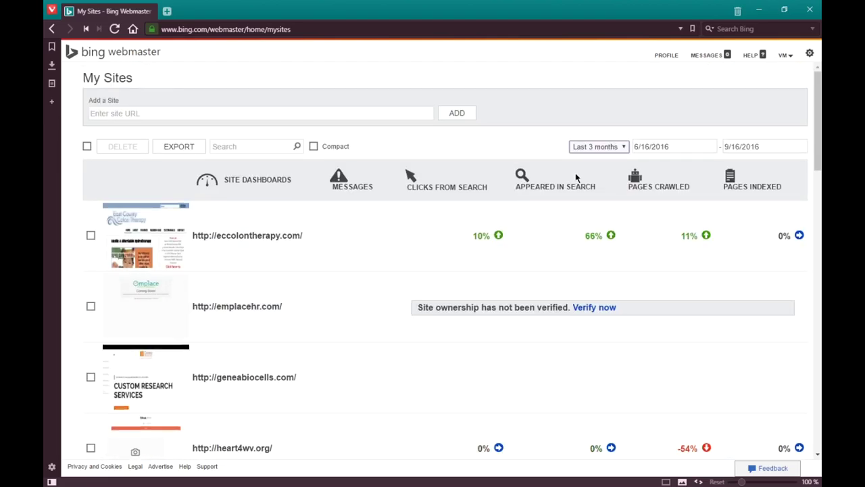
- Show the sites' statistics for the last 7 days, and for the last 30 days
click(594, 148)
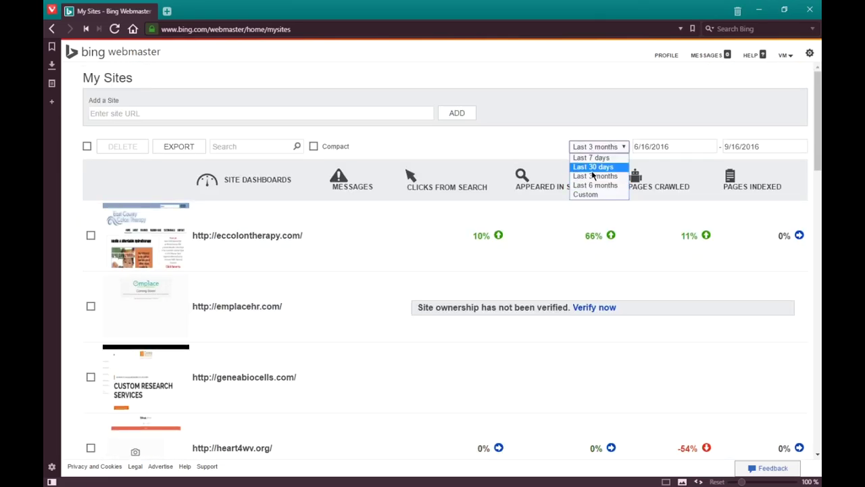
click(575, 131)
click(586, 148)
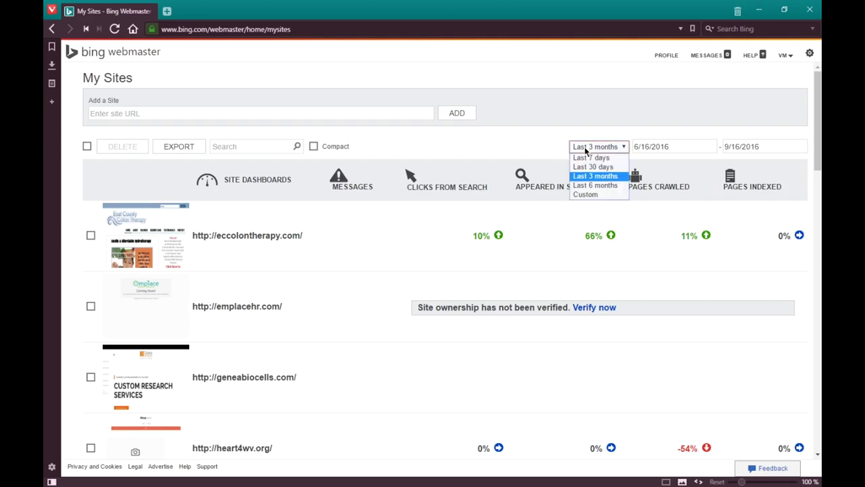
click(587, 157)
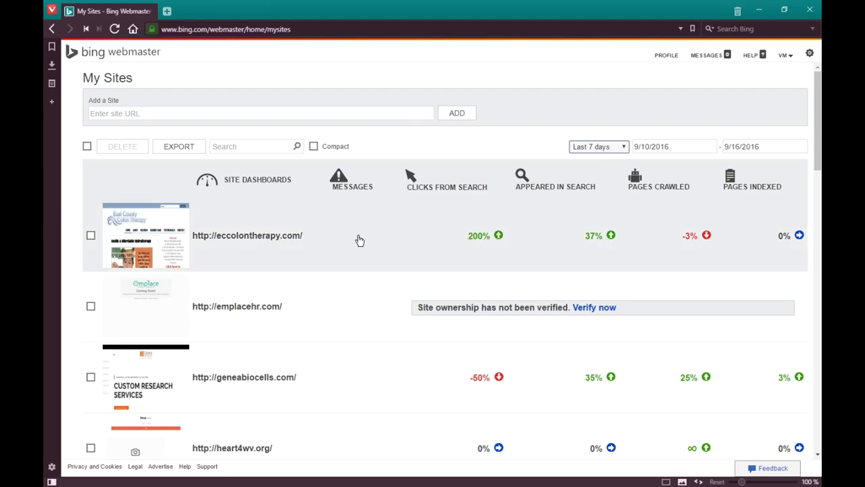
click(591, 148)
click(598, 168)
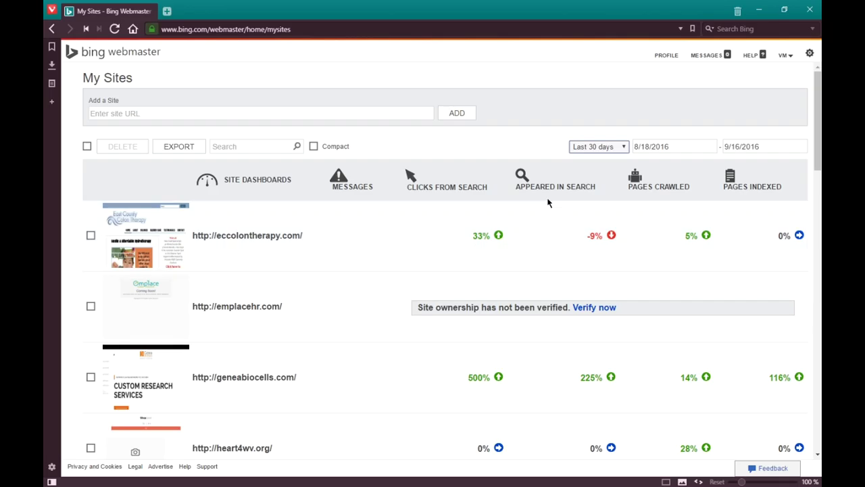
- Set the statistics period to the last 3 months and open the dashboard of vmcink.net
click(587, 147)
click(590, 177)
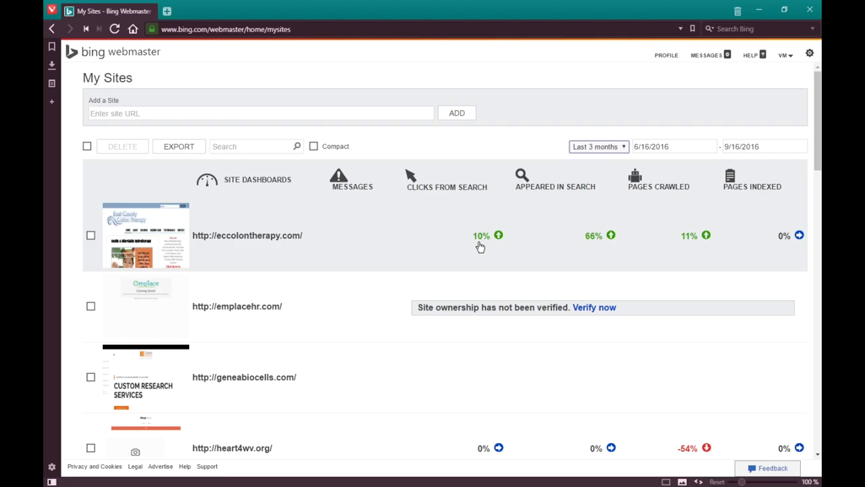
scroll(432, 240, down, 8)
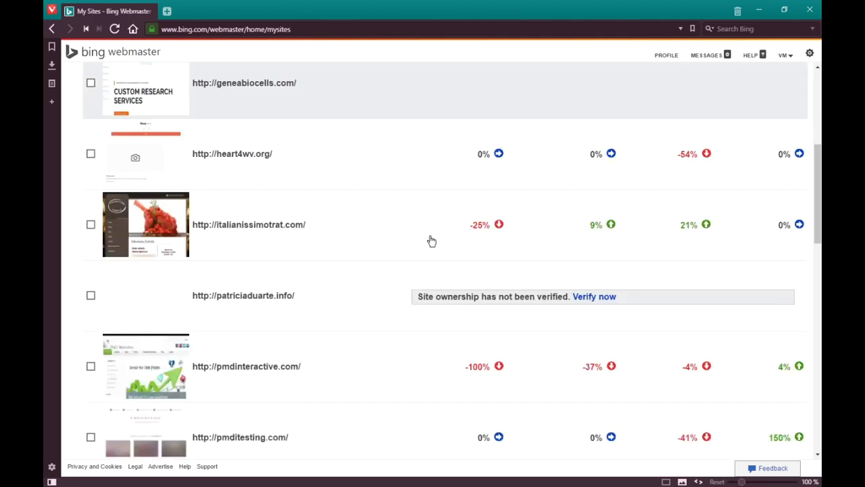
scroll(431, 241, down, 8)
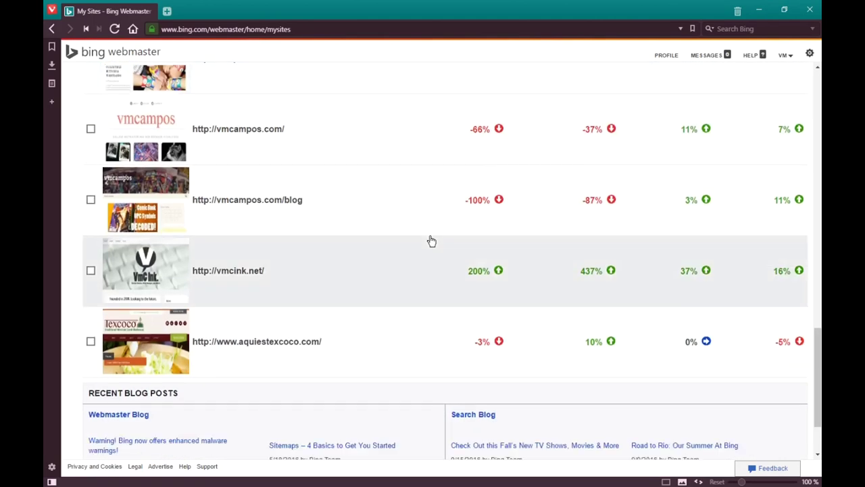
click(355, 226)
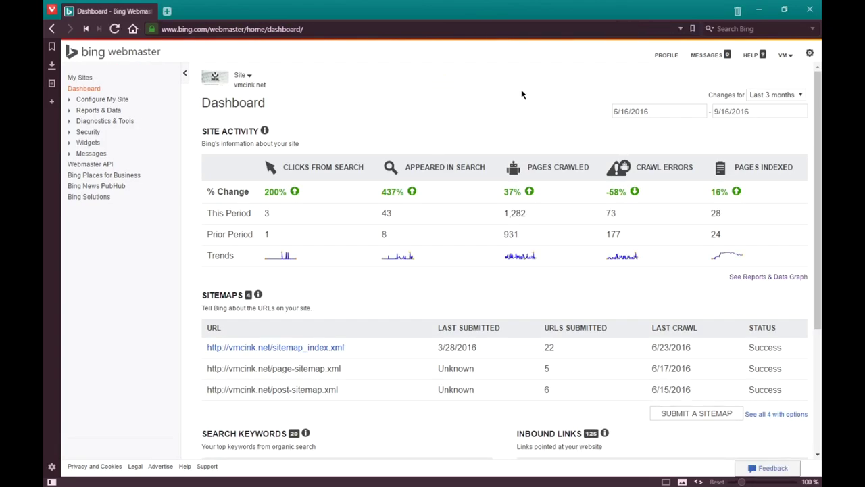
- Examine the vmcink.net site activity figures for clicks from search and appearances in search
scroll(521, 95, down, 3)
scroll(521, 94, up, 3)
scroll(521, 93, down, 3)
scroll(521, 92, up, 3)
double_click(281, 192)
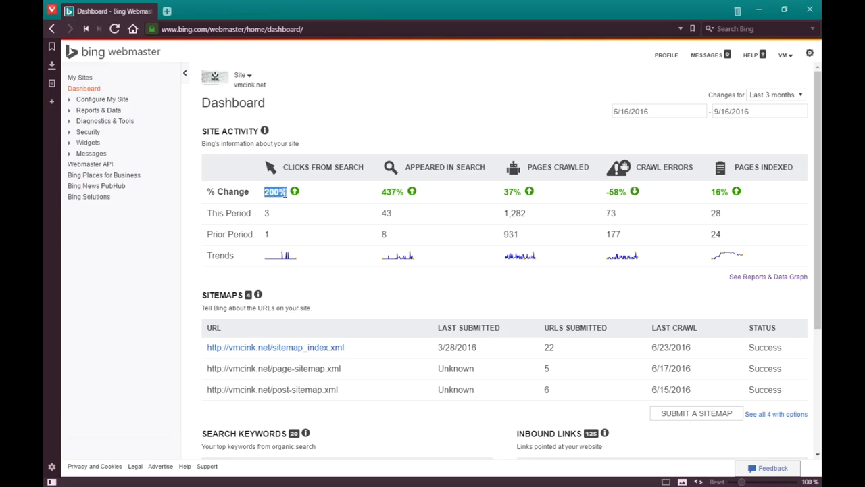
click(319, 165)
double_click(266, 214)
click(398, 212)
drag(394, 214, 376, 211)
click(383, 192)
- Check the site activity figures for pages indexed and pages crawled, and bring the search keywords and inbound links into view
drag(707, 213, 727, 214)
click(731, 217)
drag(725, 237, 707, 234)
scroll(431, 205, down, 1)
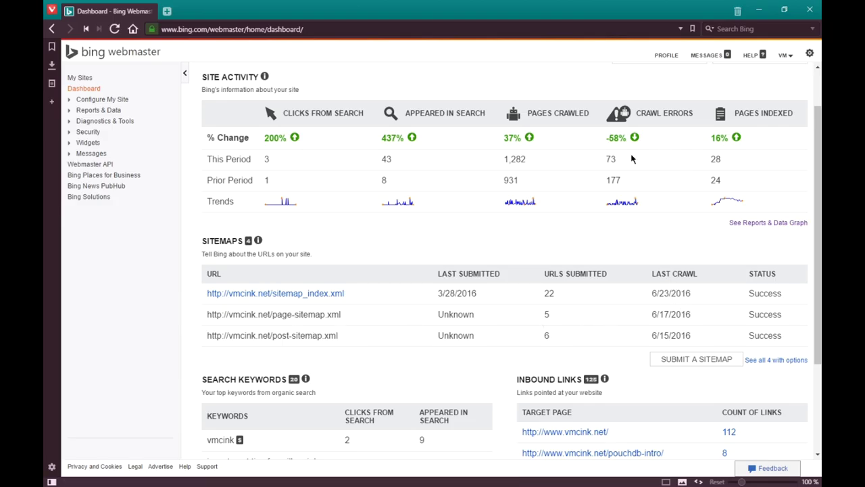
double_click(551, 113)
click(551, 114)
scroll(607, 282, down, 2)
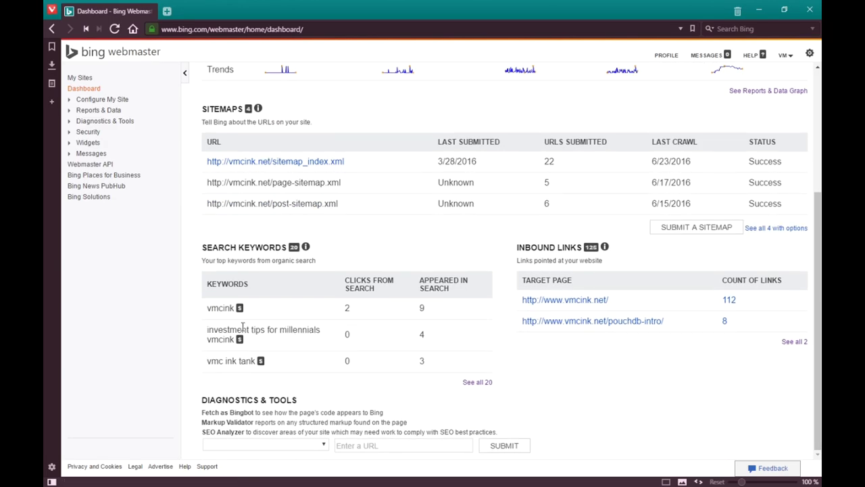
- Examine the top search keywords, the buying costs offered for one keyword, and the inbound links section of the vmcink.net dashboard
drag(216, 308, 236, 361)
click(256, 386)
mouse_move(241, 341)
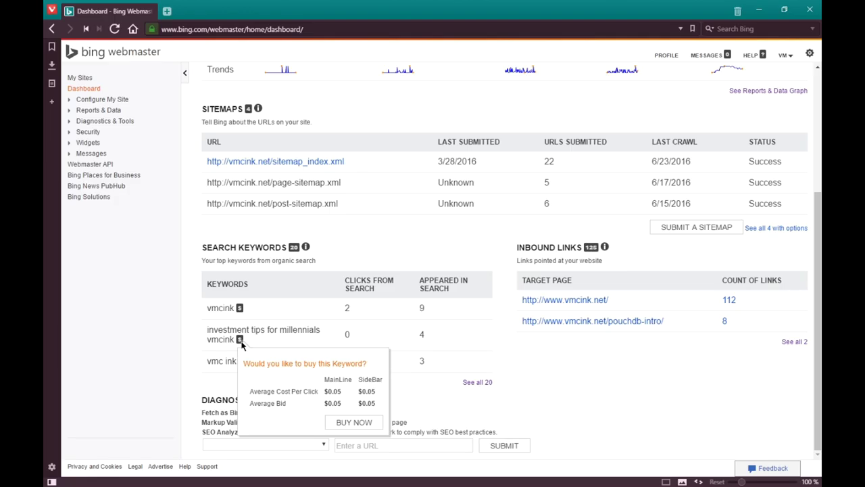
drag(538, 248, 581, 247)
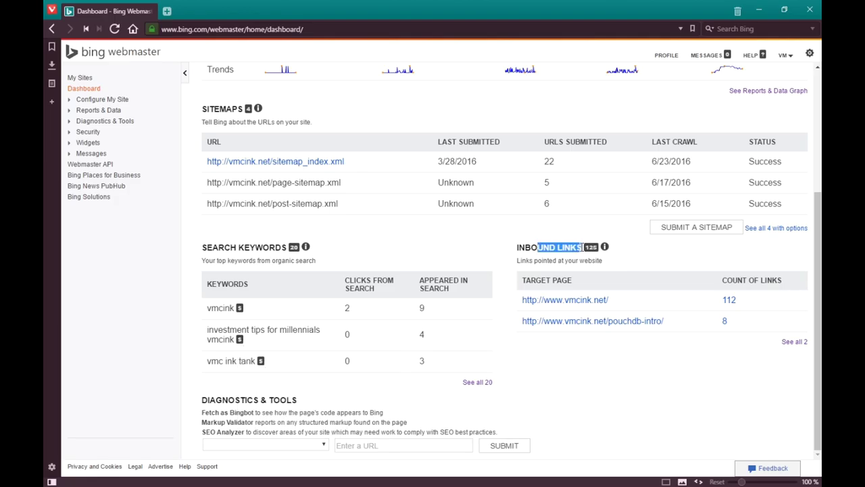
click(566, 245)
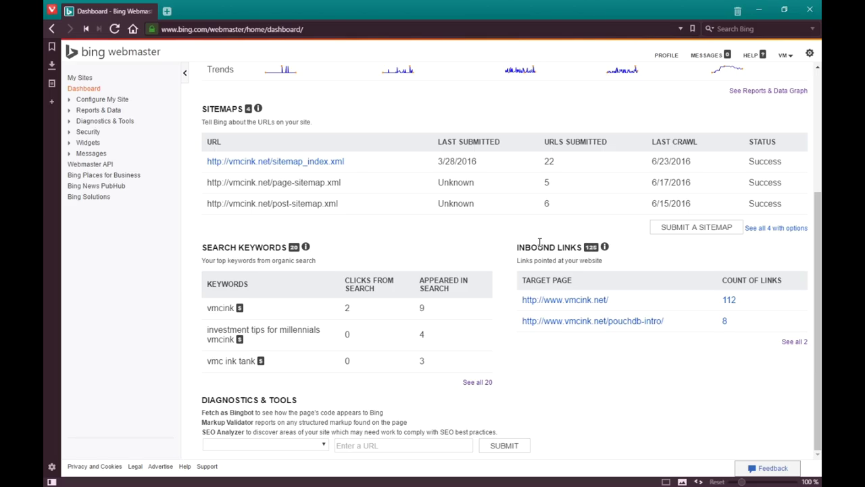
click(255, 445)
click(255, 447)
scroll(418, 404, up, 4)
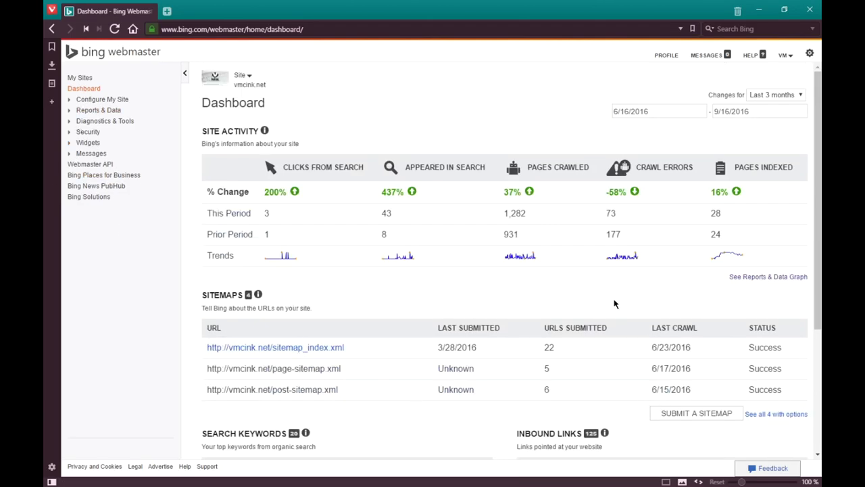
- Consult the Bing Webmaster Tools instructions in the Backlinks Strategy PDF in Acrobat, and open the Inbound Links report for vmcink.net in the browser
key(alt+Tab)
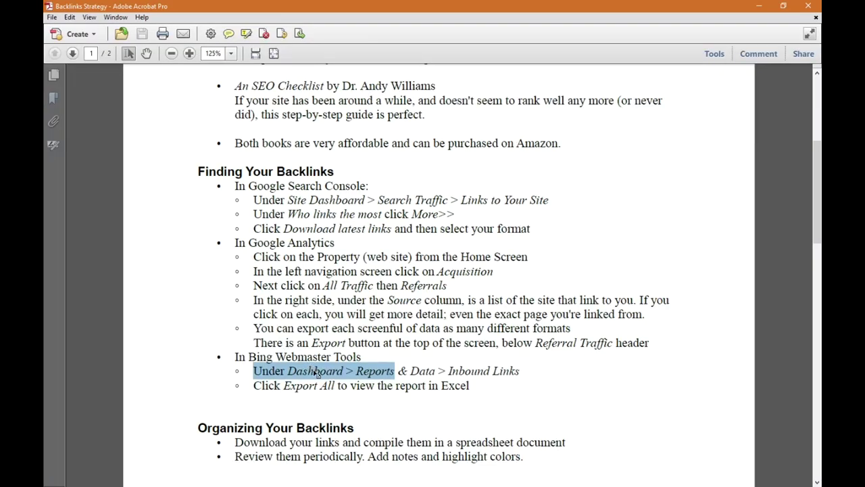
click(372, 373)
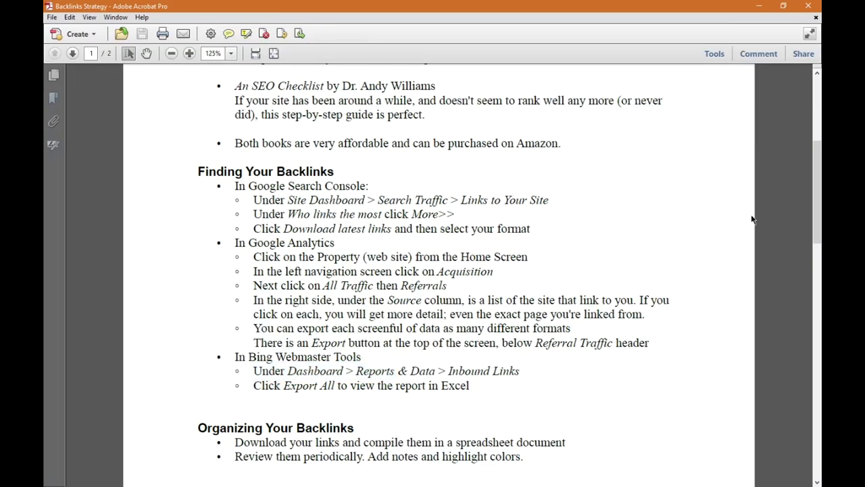
click(759, 6)
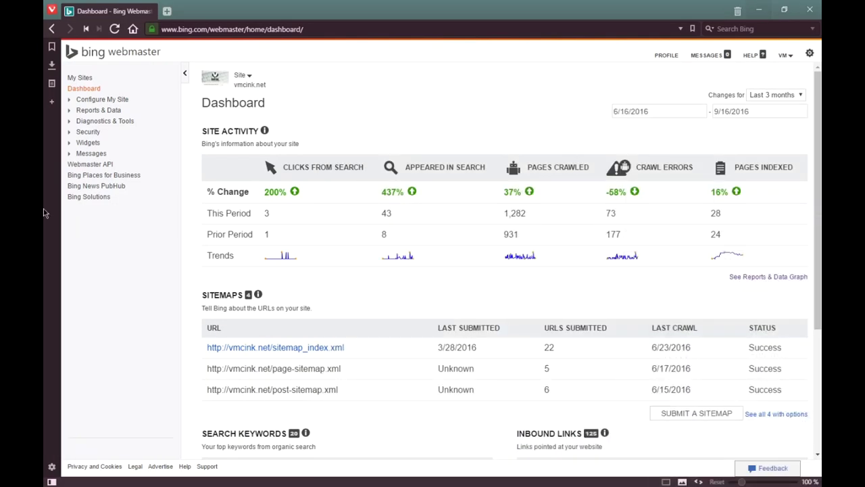
click(71, 112)
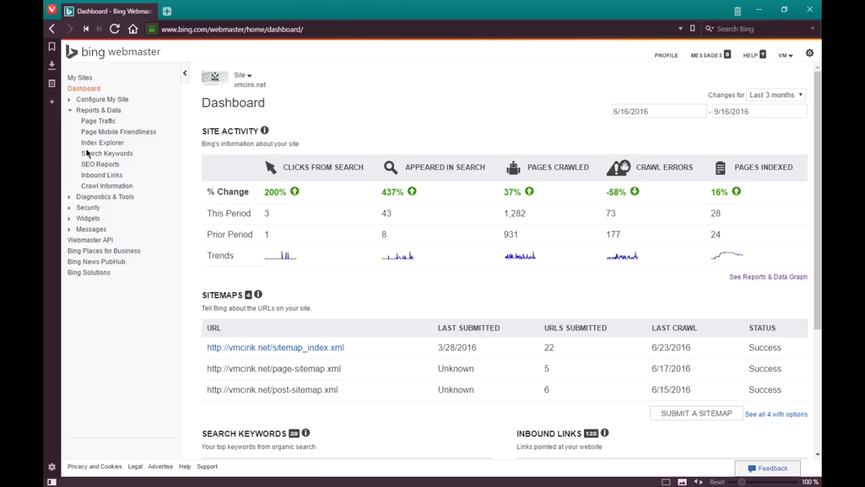
click(95, 177)
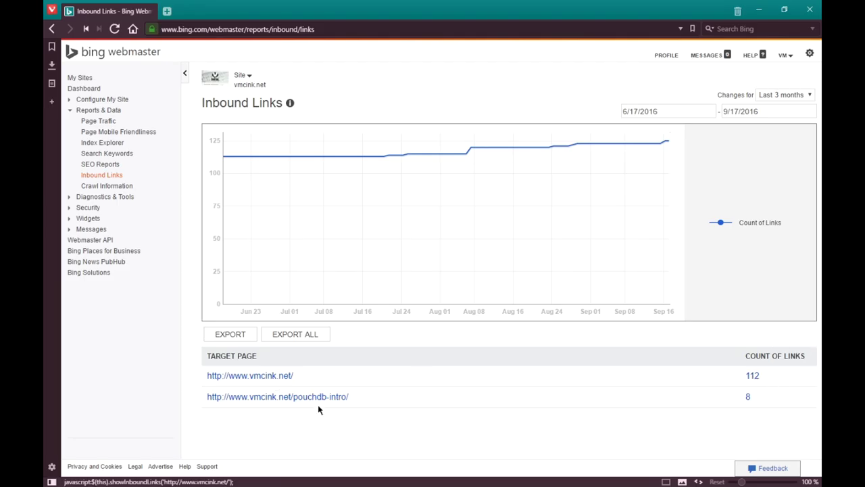
click(275, 377)
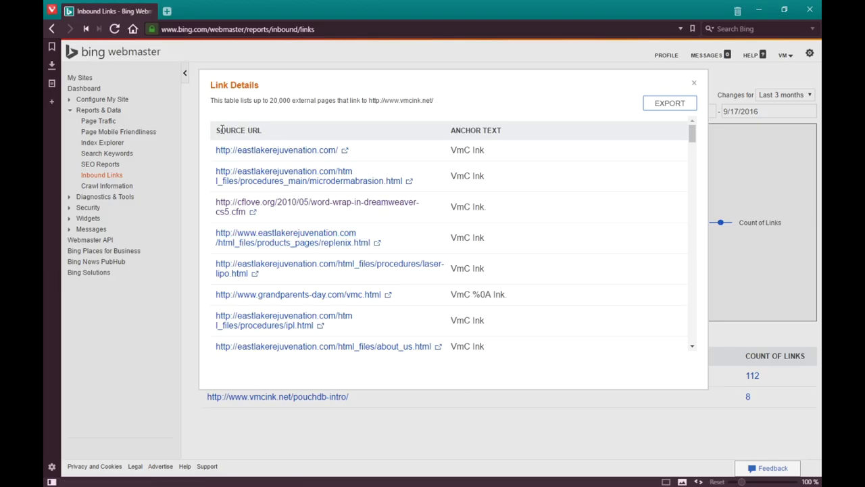
drag(222, 130, 271, 133)
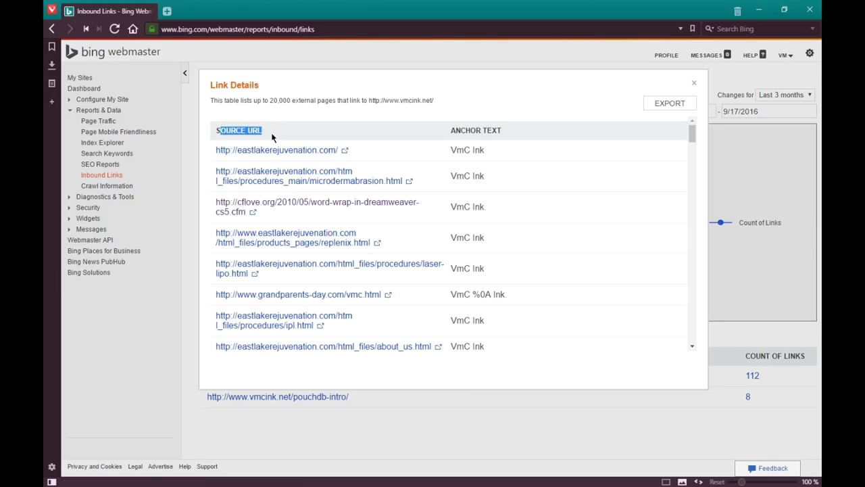
click(272, 138)
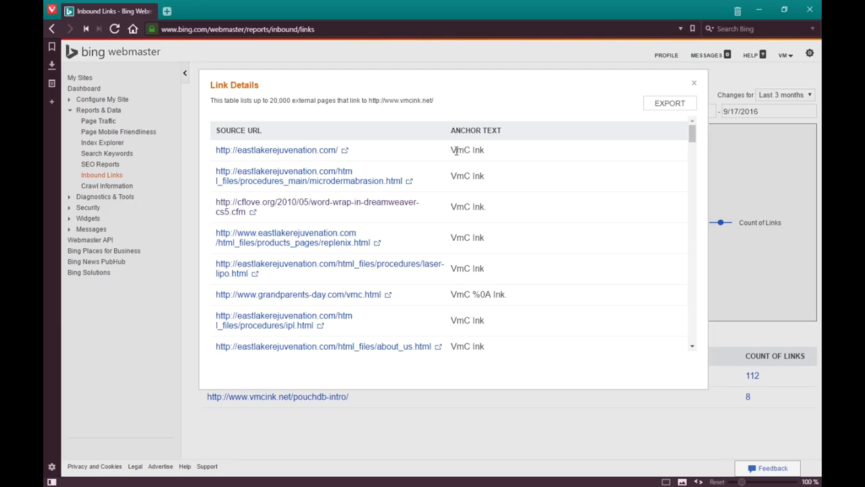
drag(452, 150, 484, 150)
click(496, 152)
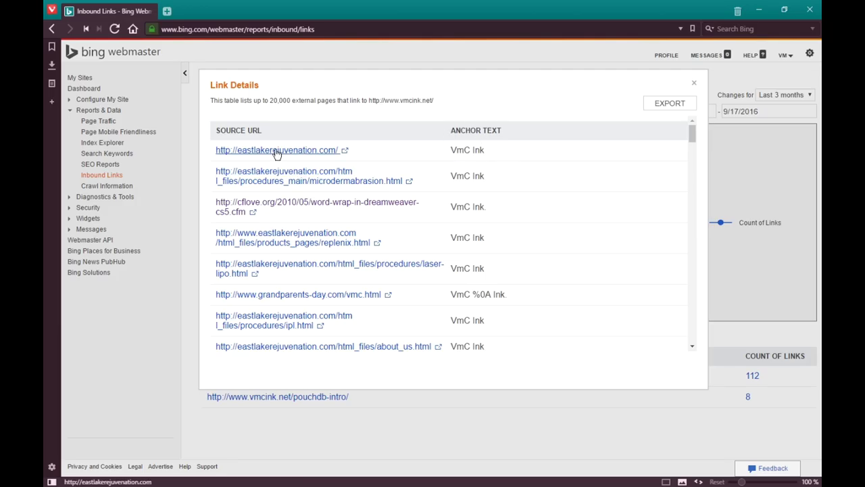
drag(457, 150, 494, 151)
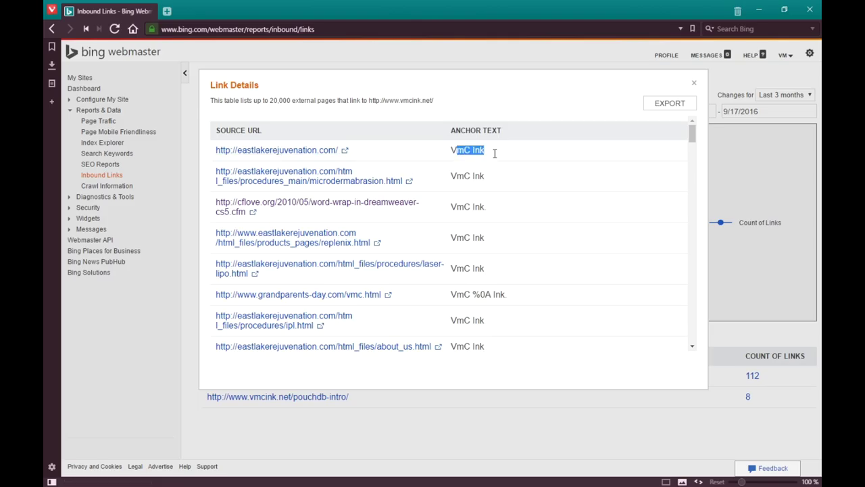
click(497, 167)
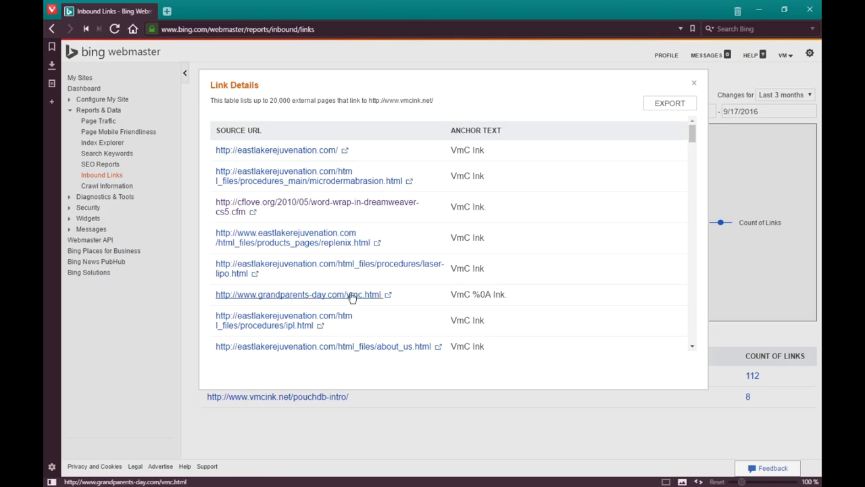
scroll(251, 266, down, 3)
scroll(304, 237, down, 10)
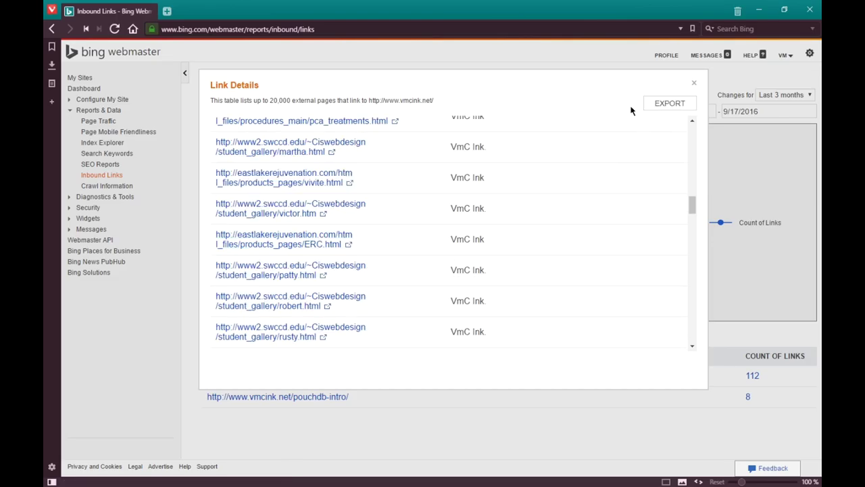
click(695, 86)
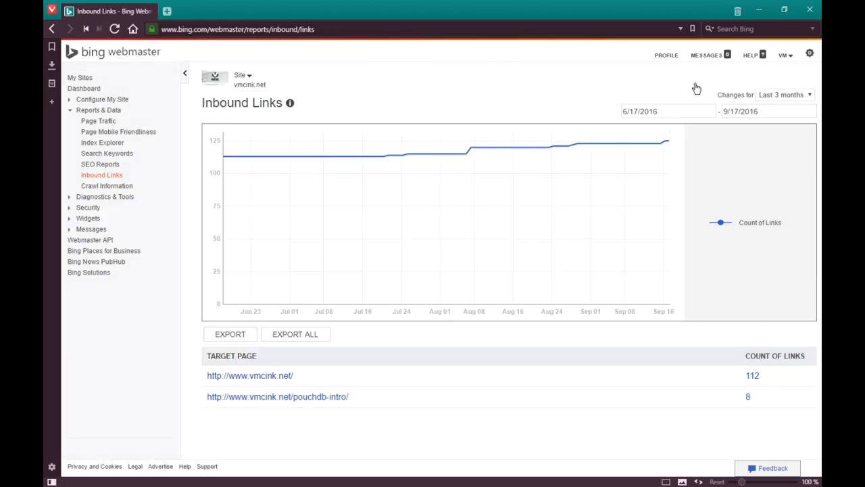
- Open the link details for the pouchdb-intro page, compare the anchor texts including the blog.couchdb.org one, and close the details
click(281, 399)
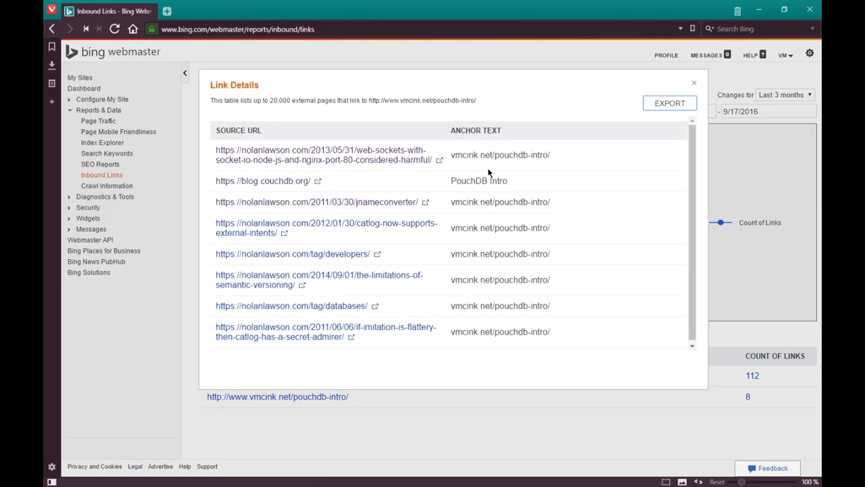
drag(488, 173, 529, 304)
drag(499, 254, 542, 257)
click(579, 257)
drag(456, 181, 501, 184)
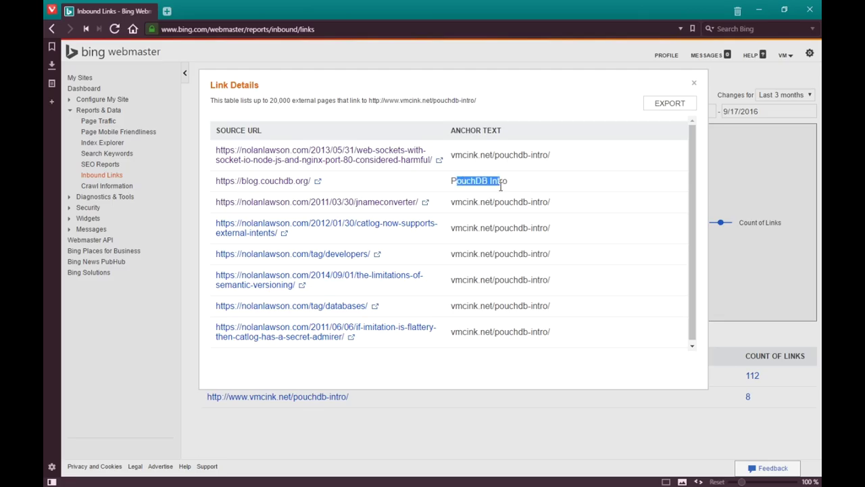
click(547, 175)
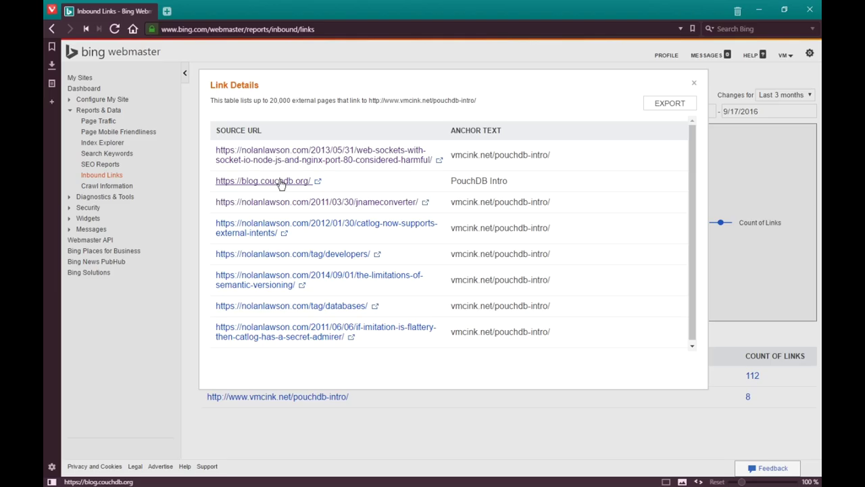
drag(450, 180, 512, 191)
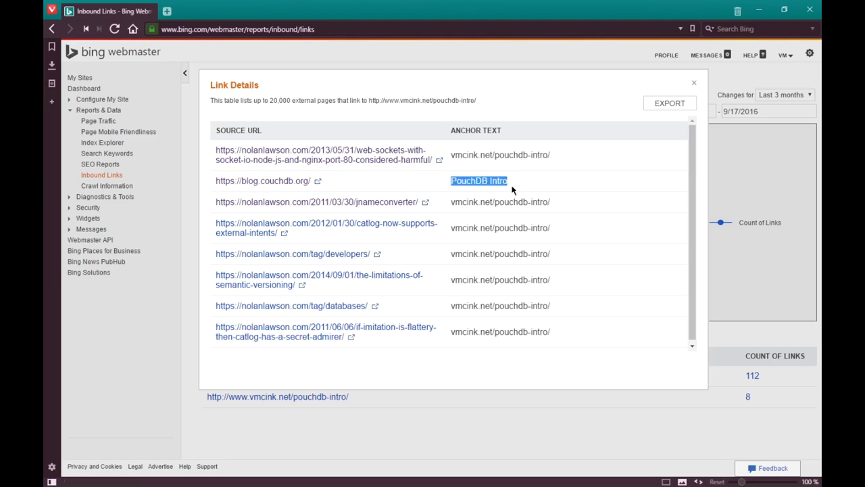
click(512, 190)
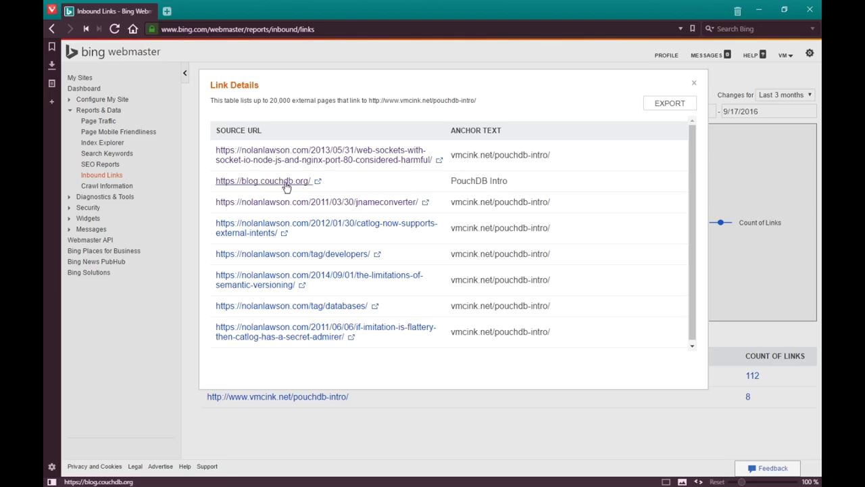
drag(450, 180, 525, 185)
click(525, 188)
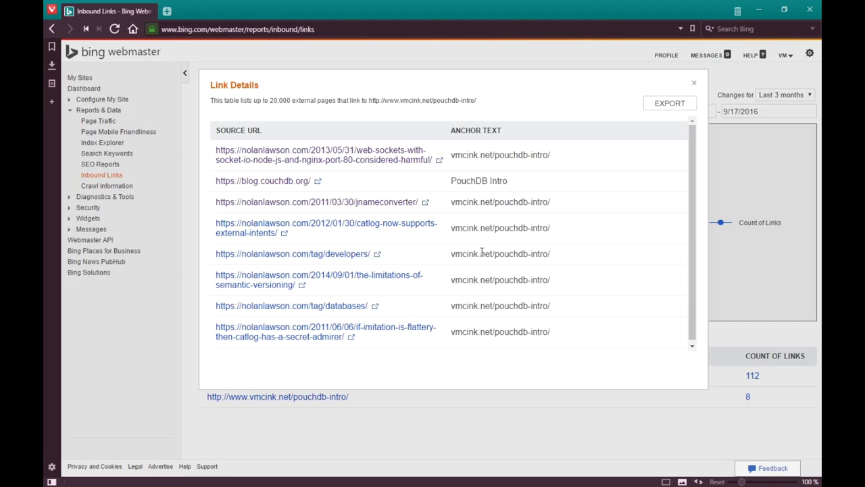
key(Escape)
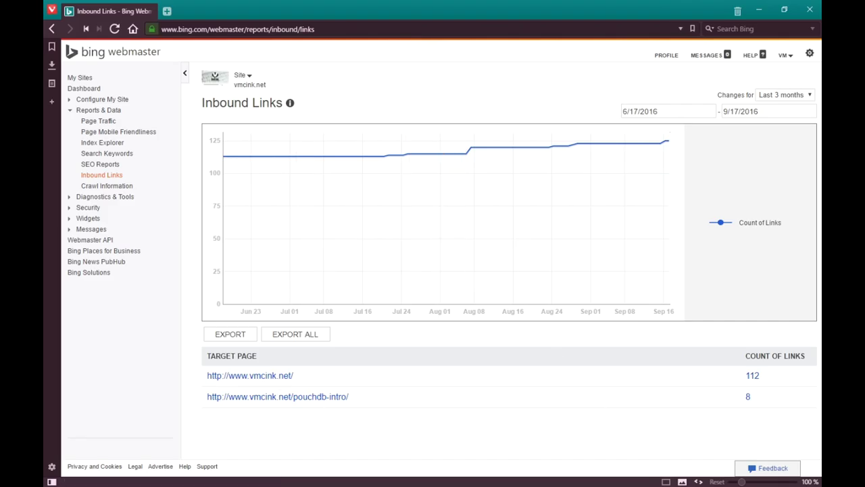
- Check the Organizing Your Backlinks notes in the Backlinks Strategy PDF, and export all inbound links, saving them as sitelinks_9_19_2016.csv
key(alt+Tab)
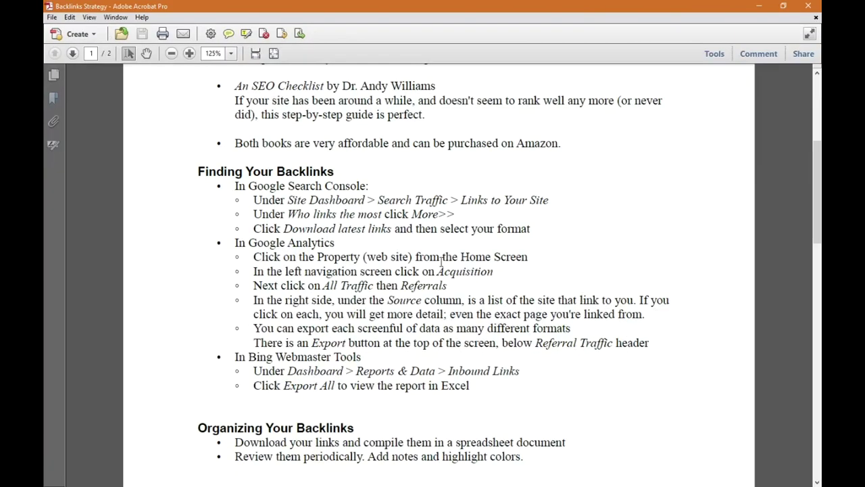
scroll(441, 262, down, 5)
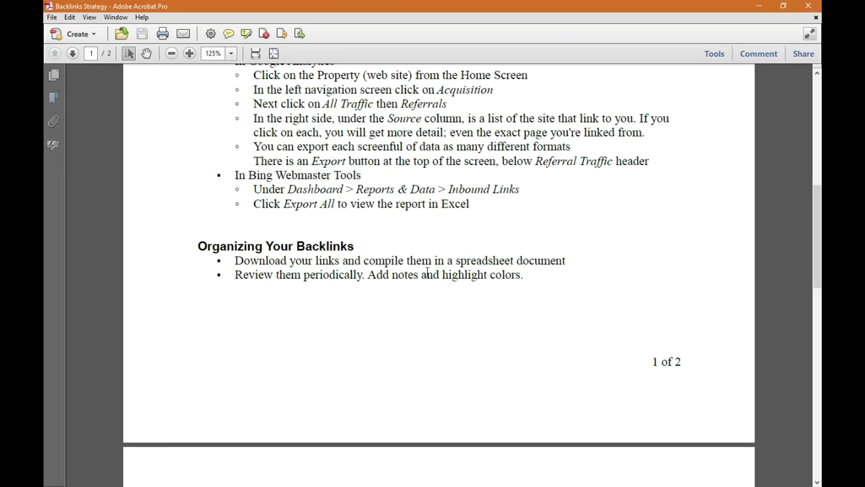
click(758, 7)
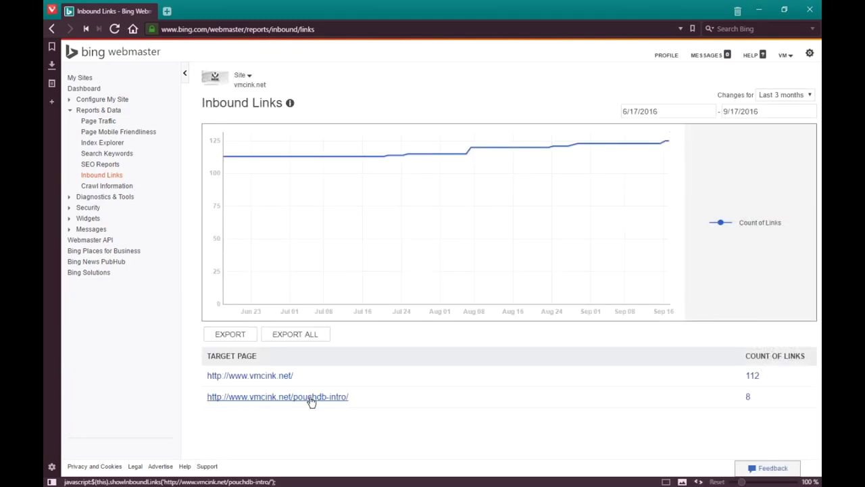
click(299, 341)
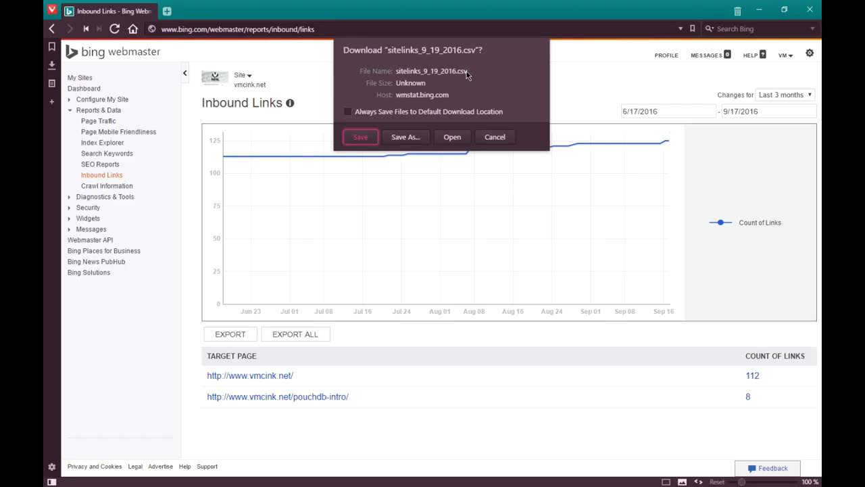
click(367, 139)
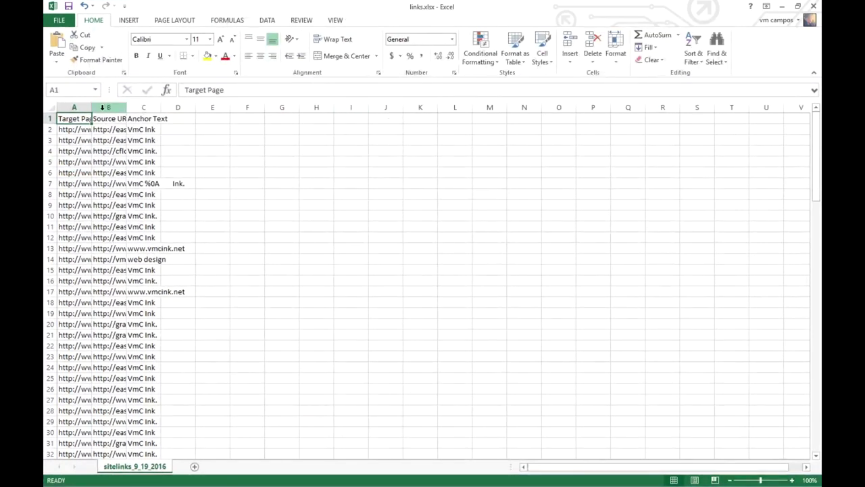
- In links.xlsx in Excel, fit the Target Page, Source URL and Anchor Text columns to their contents and look through the whole link list
double_click(92, 107)
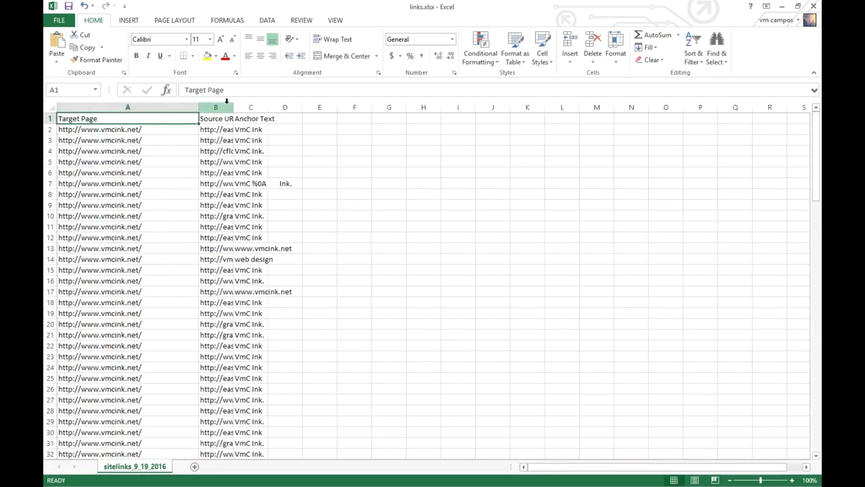
double_click(232, 107)
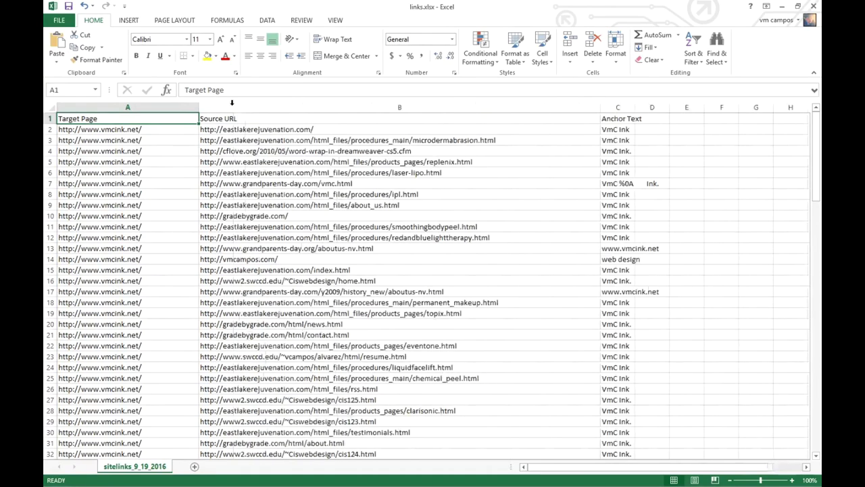
double_click(635, 105)
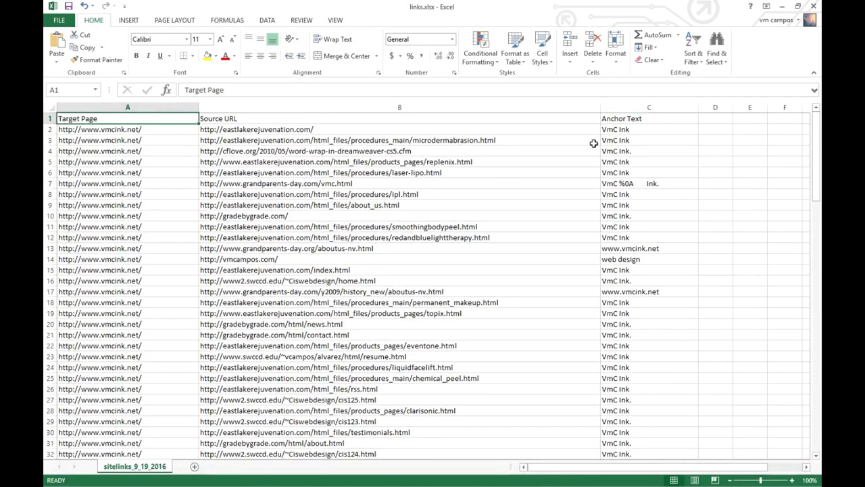
scroll(170, 247, down, 8)
scroll(190, 234, down, 20)
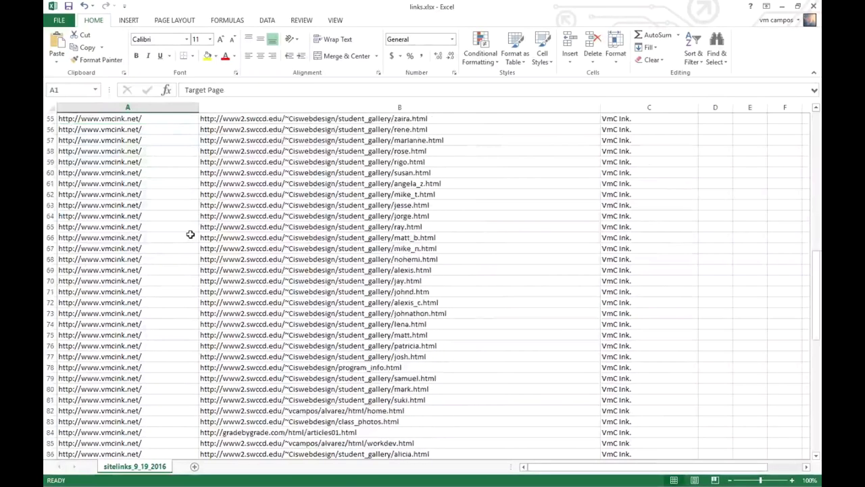
scroll(190, 234, down, 4)
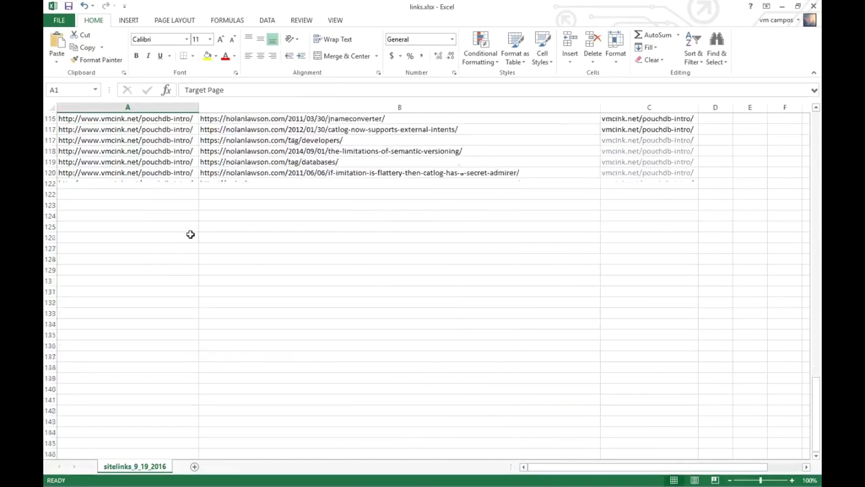
scroll(186, 234, up, 18)
scroll(176, 236, up, 19)
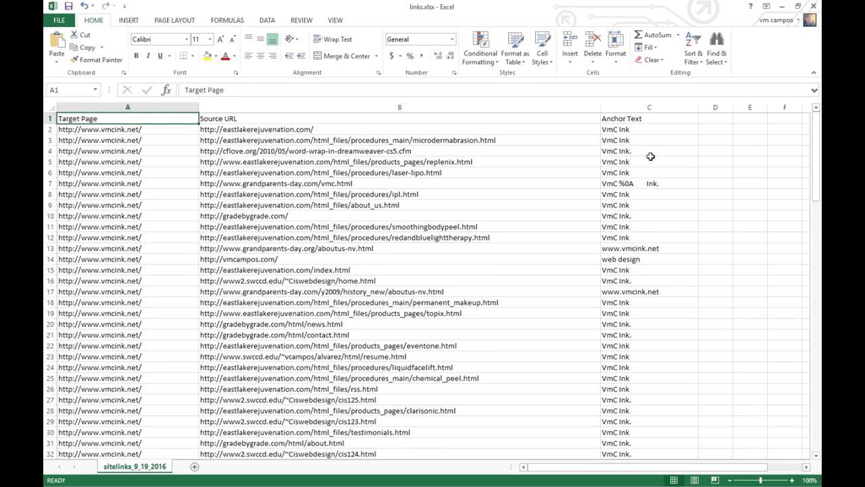
- Sort the link list by Source URL from A to Z, expanding the selection so the neighbouring columns stay matched
click(344, 164)
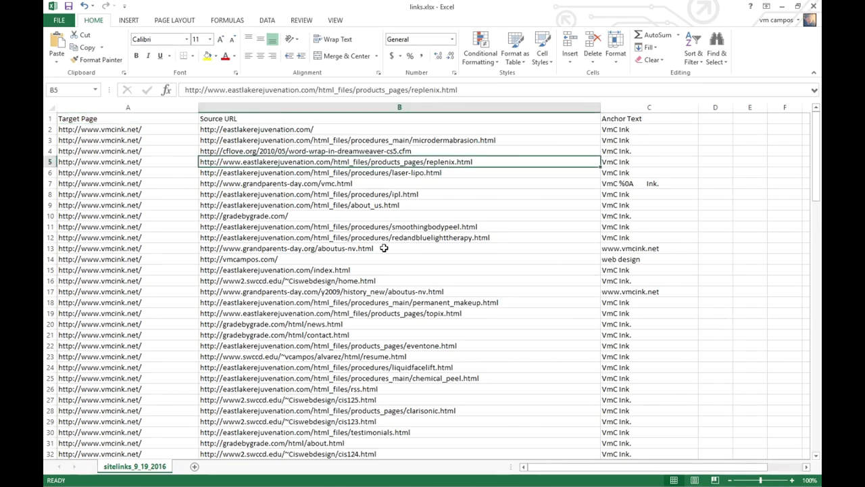
click(384, 248)
click(379, 291)
click(104, 195)
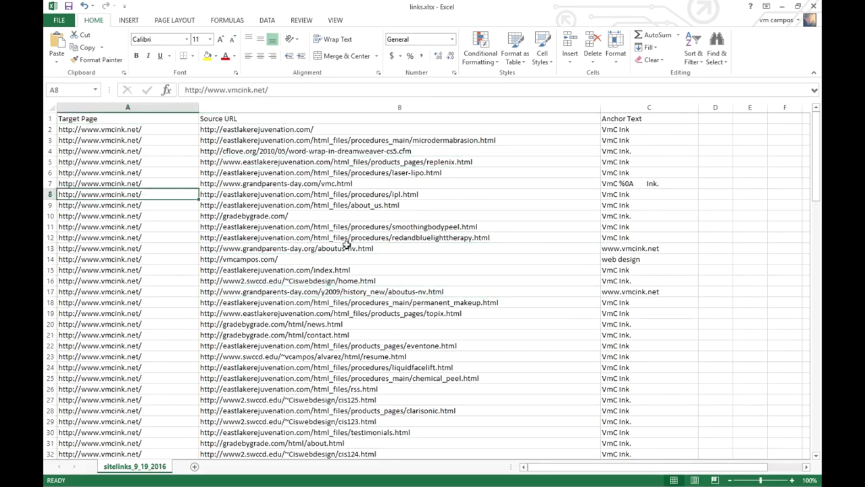
click(362, 247)
click(339, 131)
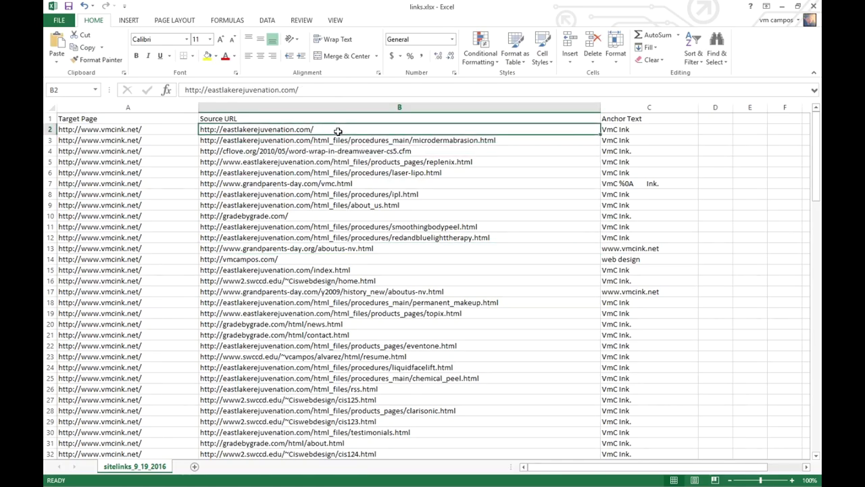
click(321, 107)
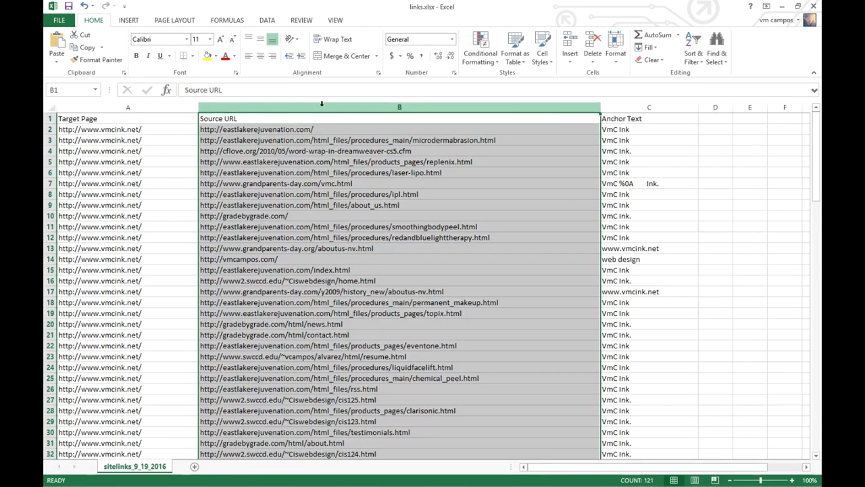
click(693, 54)
click(700, 73)
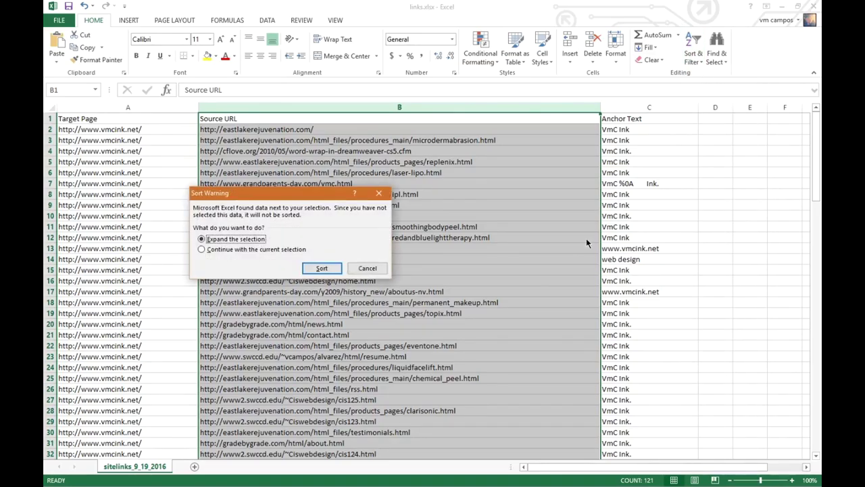
click(322, 268)
- Look through the sorted source URLs from the first row to the end of the list, checking how they group by website
click(498, 250)
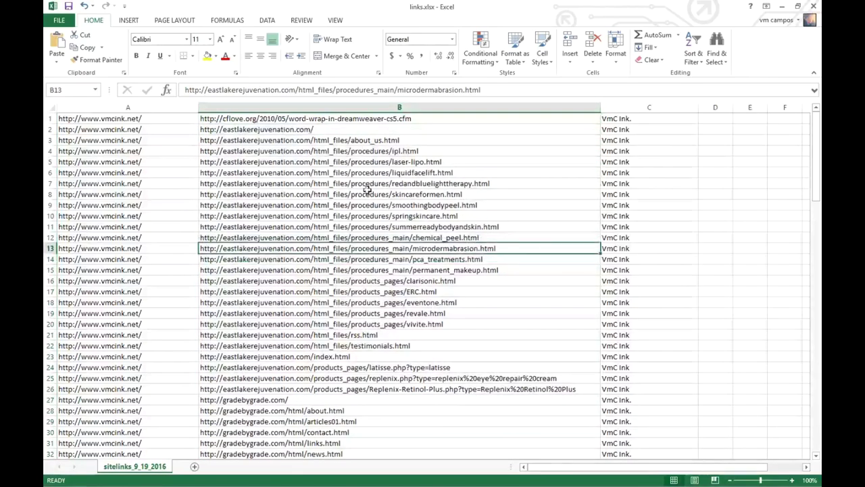
click(267, 121)
key(Down)
key(Down)
key(Down)
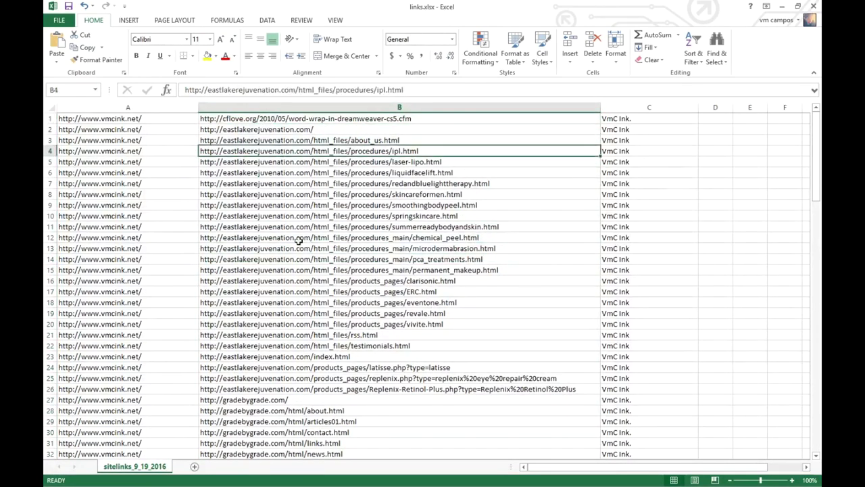
click(298, 238)
click(356, 335)
scroll(353, 340, down, 3)
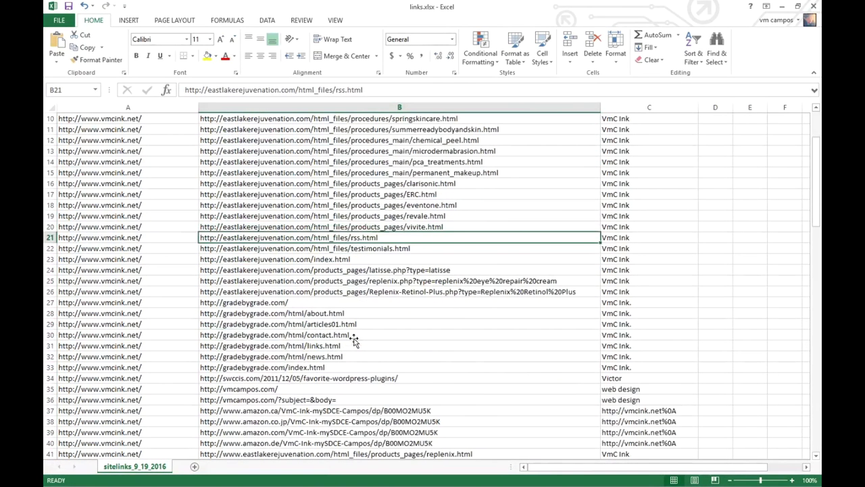
scroll(354, 340, down, 3)
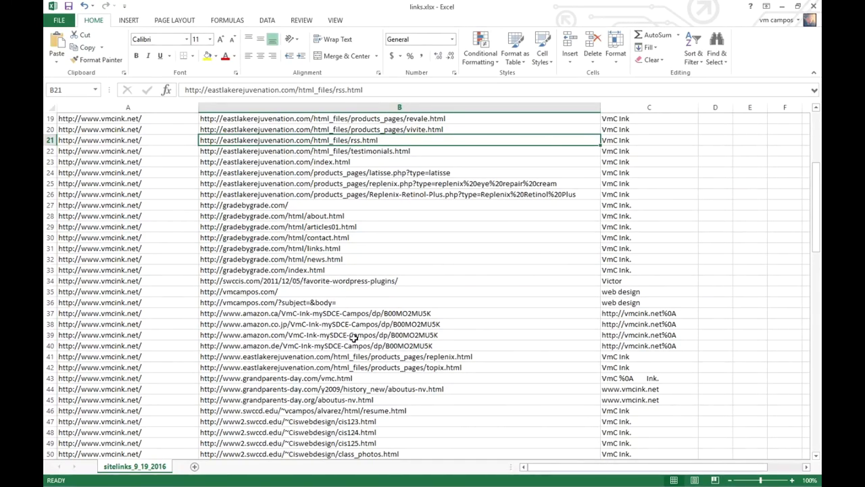
scroll(354, 338, down, 1)
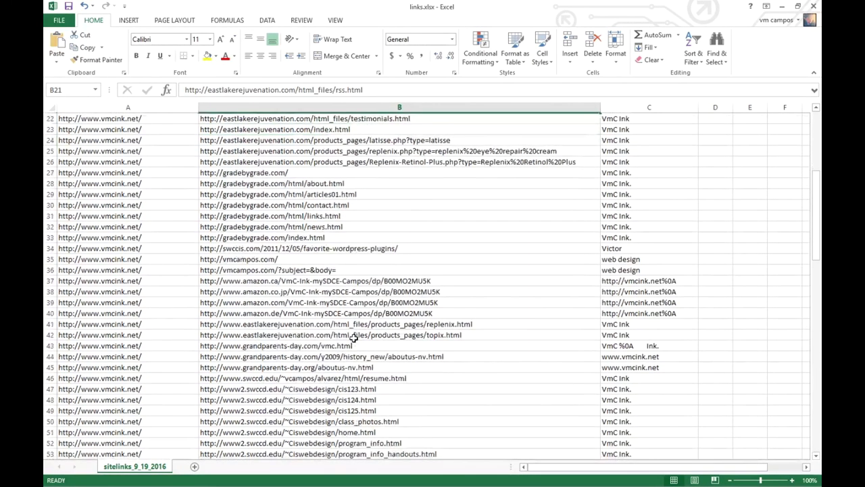
scroll(353, 336, down, 20)
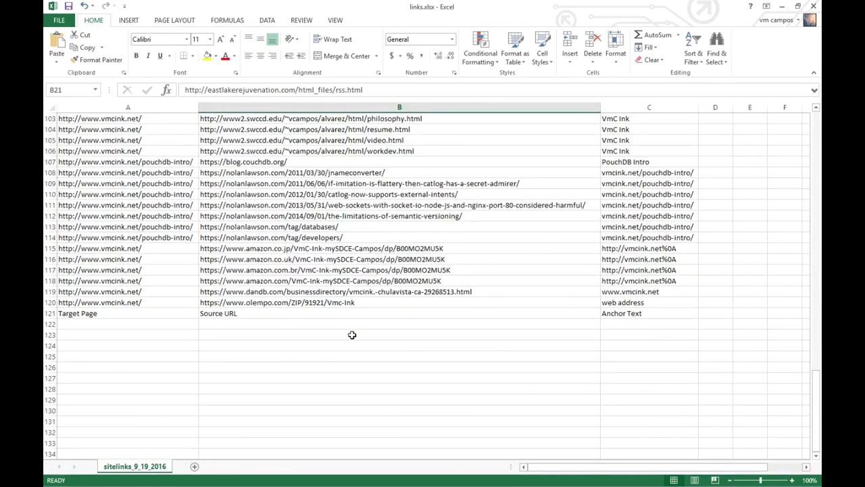
scroll(352, 334, up, 20)
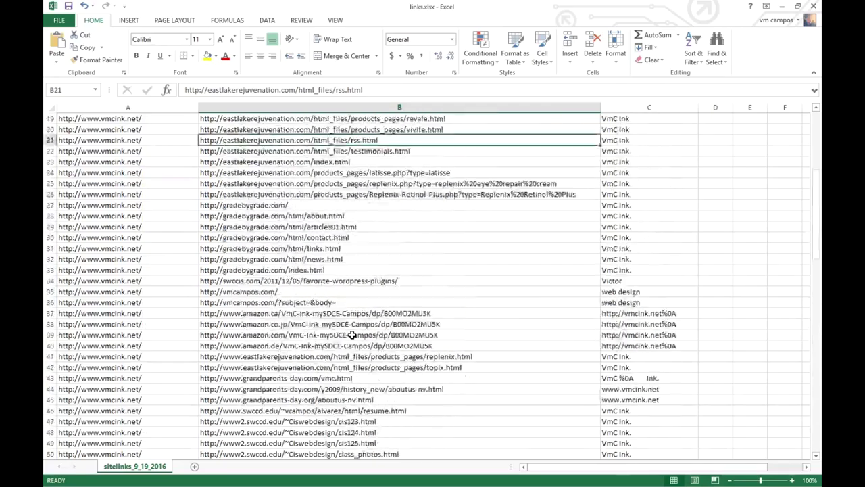
scroll(352, 335, up, 6)
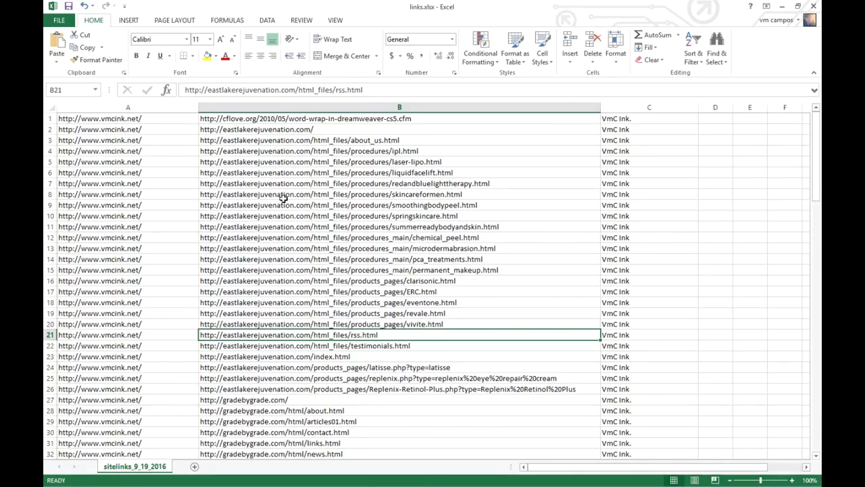
click(260, 120)
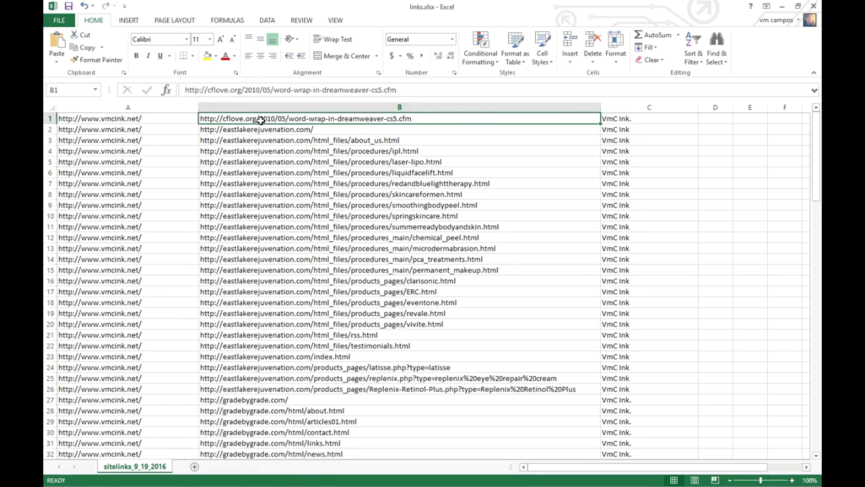
- Switch to the Backlinks Strategy PDF in Acrobat, review the organizing, Taking Advantage of Your Backlinks and Bad Backlinks sections, and minimize it
key(alt+Tab)
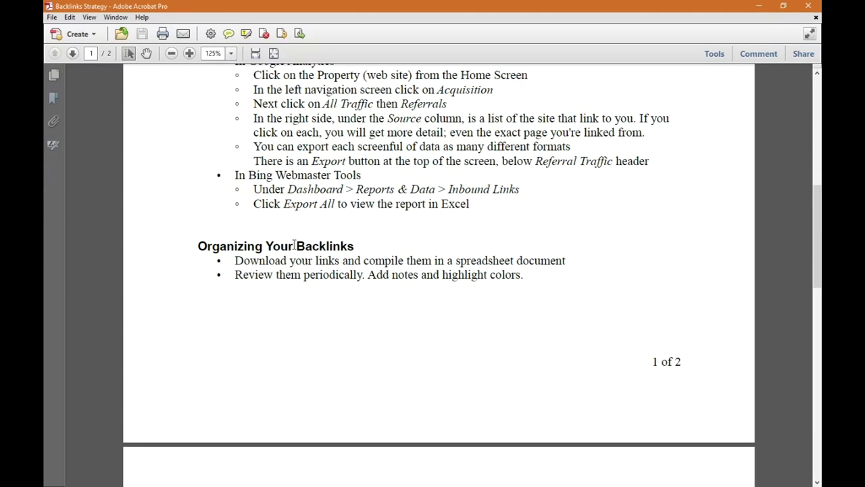
drag(266, 246, 346, 275)
click(317, 261)
scroll(315, 260, down, 1)
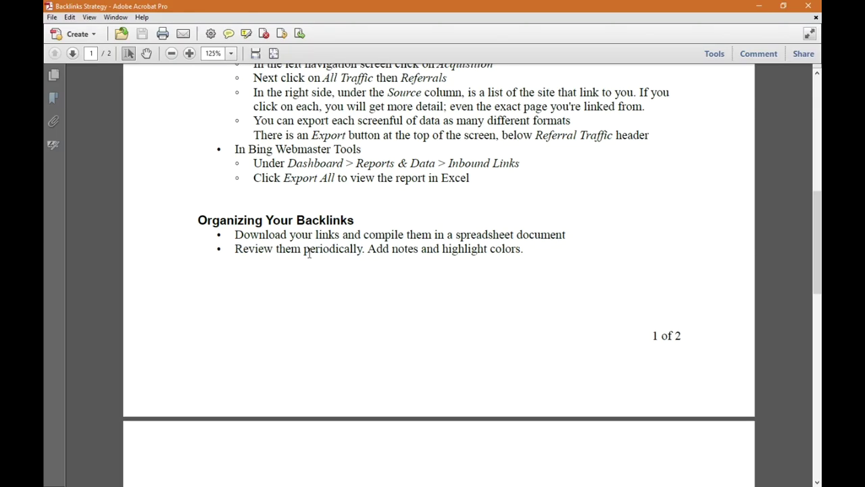
scroll(311, 256, down, 5)
scroll(309, 253, down, 1)
drag(240, 244, 404, 247)
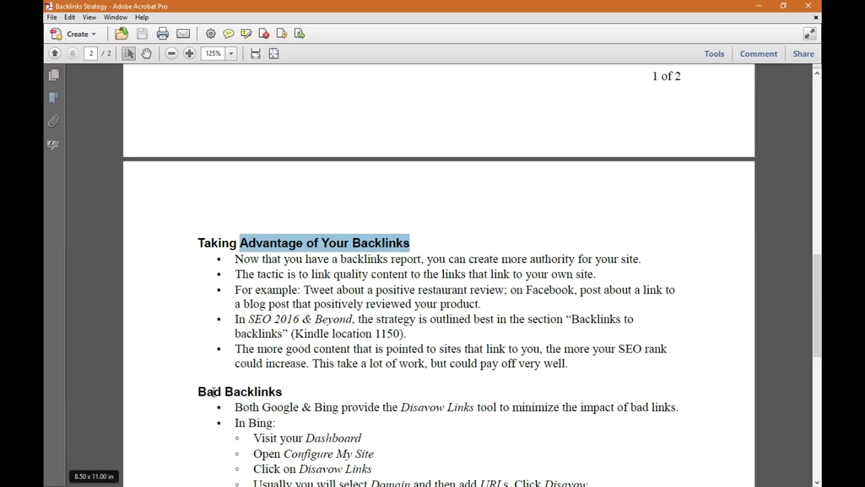
drag(198, 392, 300, 407)
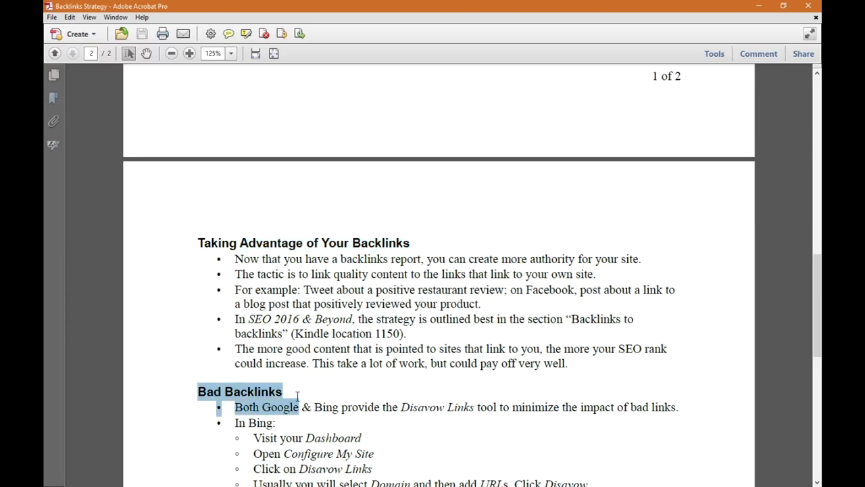
click(331, 302)
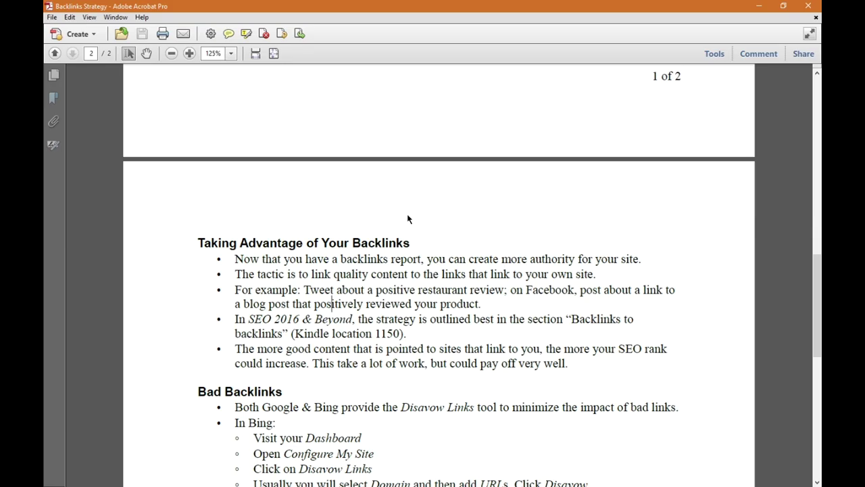
click(495, 291)
click(760, 6)
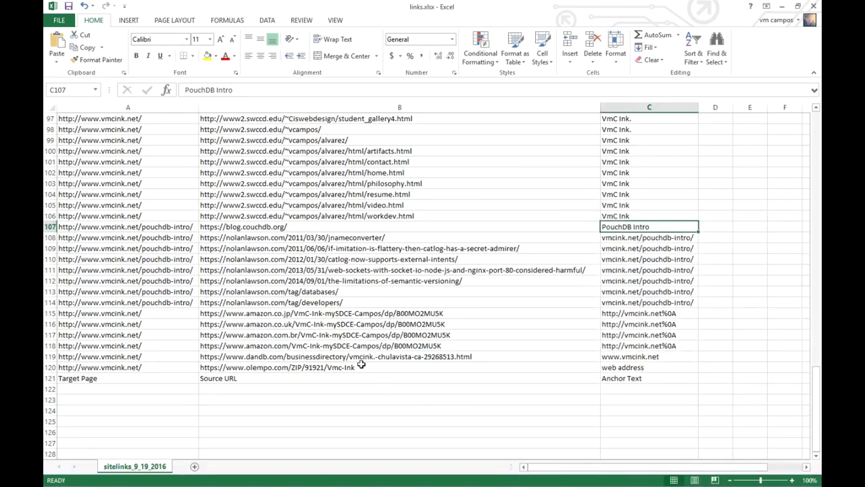
- Copy the olempo.com source URL from cell B120 and open it in the web browser
click(332, 323)
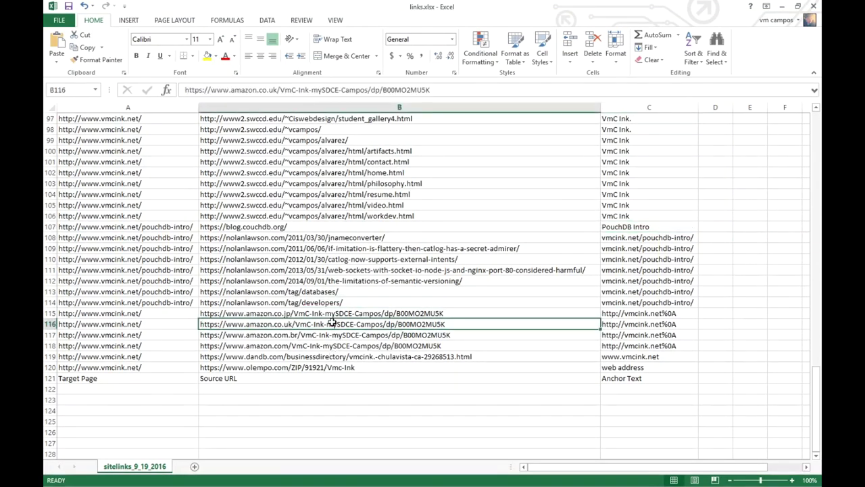
click(288, 369)
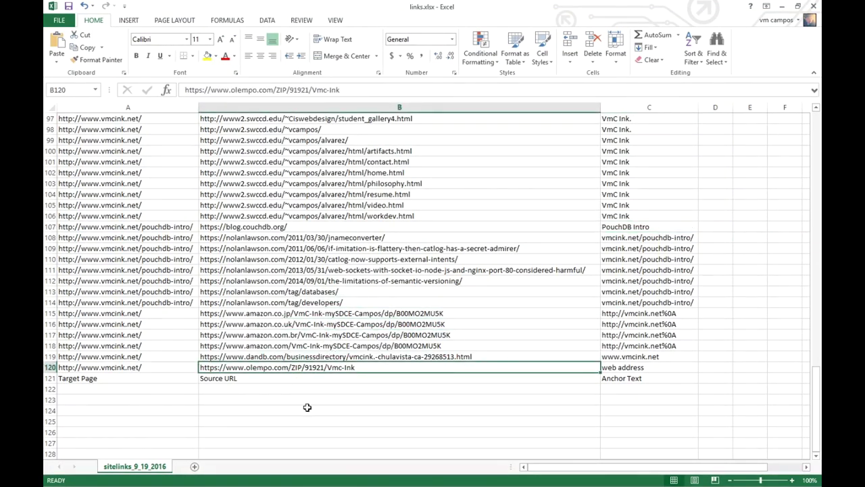
double_click(332, 367)
drag(355, 367, 159, 367)
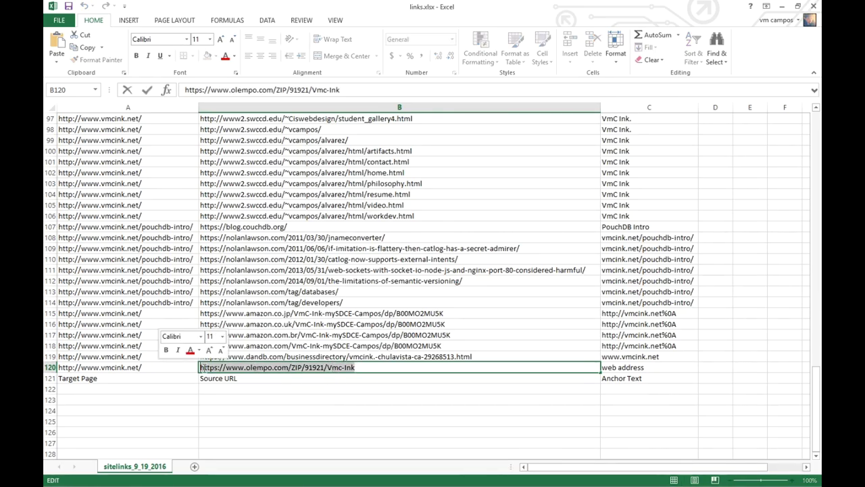
right_click(265, 367)
click(303, 387)
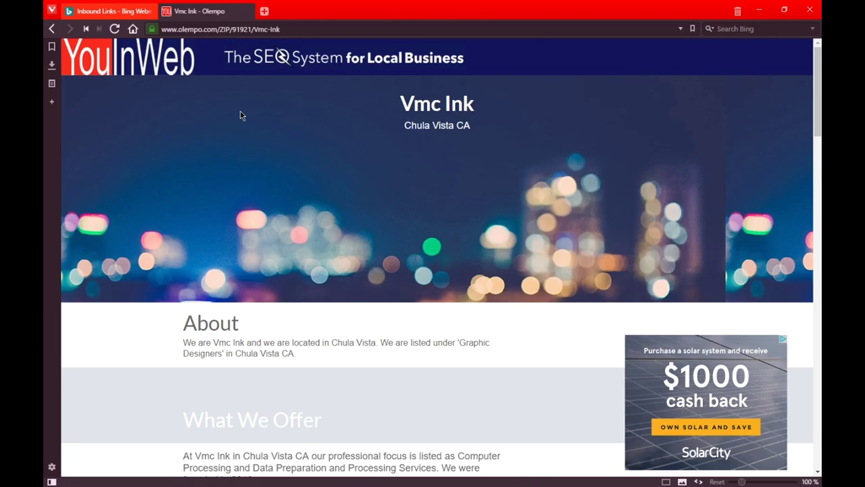
- Examine the Vmc Ink listing on olempo.com down to its contact links, judge the quality of the site, and close the page
scroll(284, 125, down, 2)
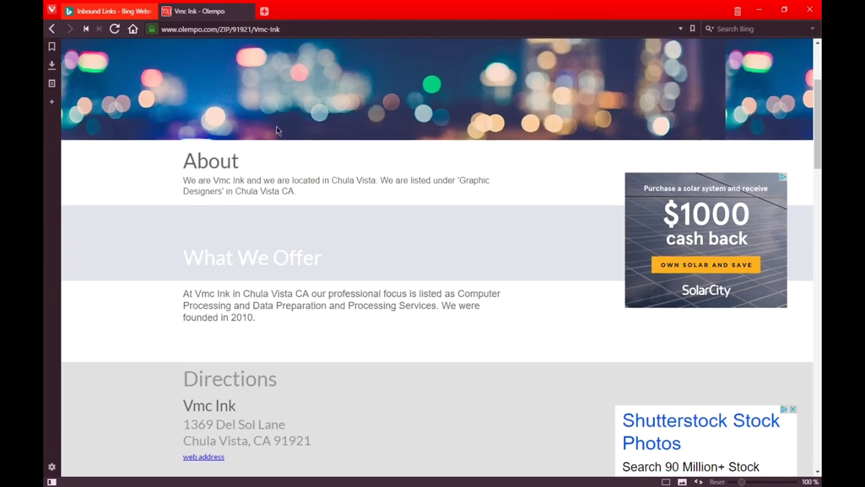
scroll(203, 162, down, 6)
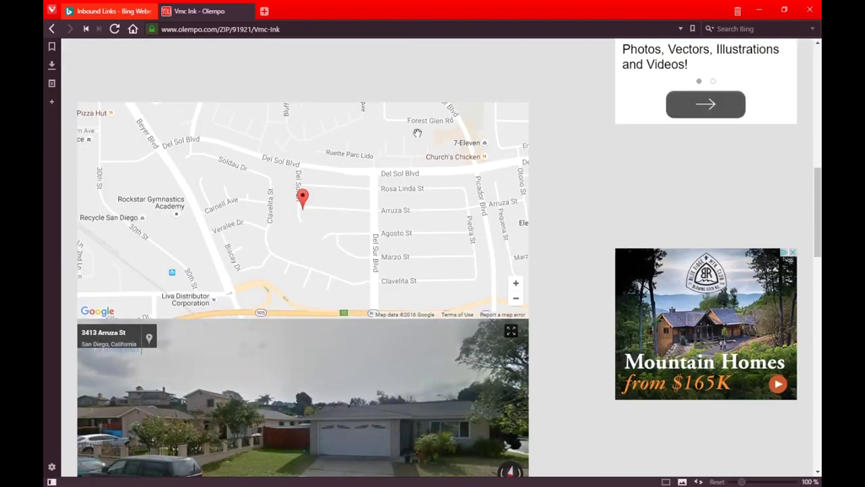
scroll(556, 120, down, 5)
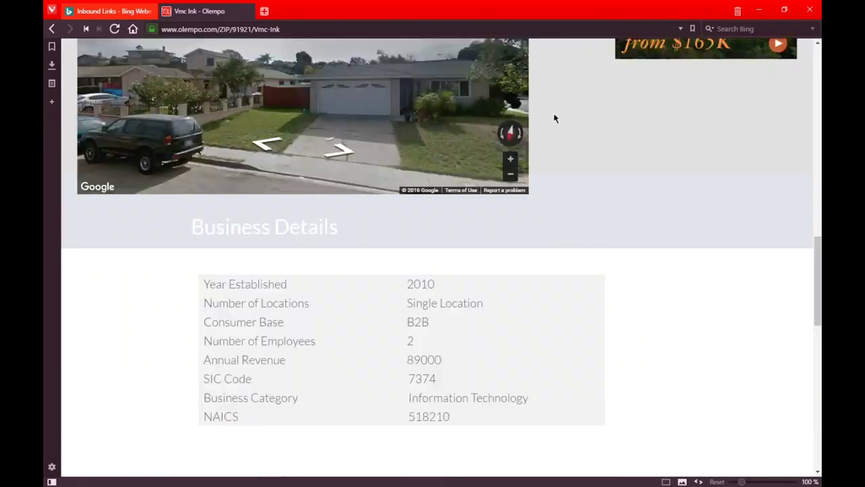
scroll(554, 118, down, 2)
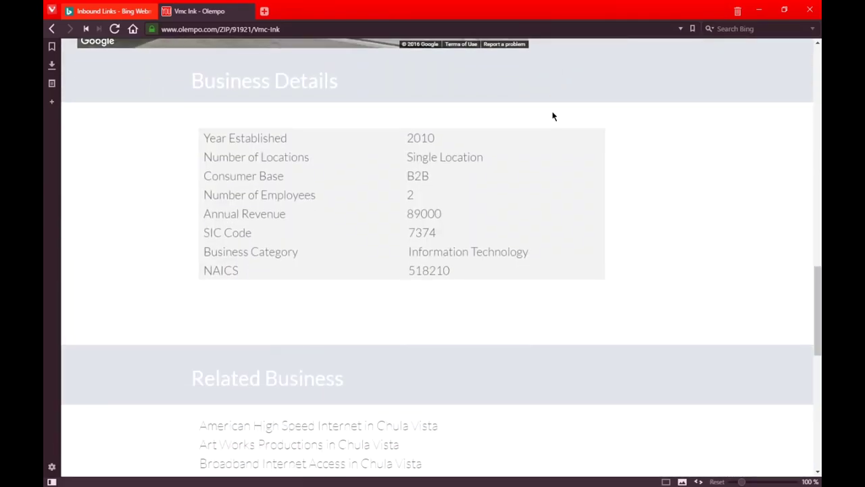
scroll(553, 117, down, 5)
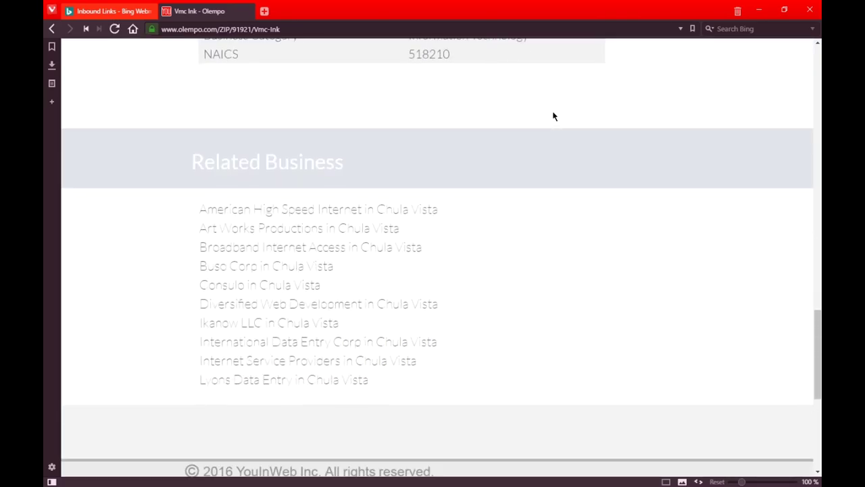
scroll(553, 117, down, 4)
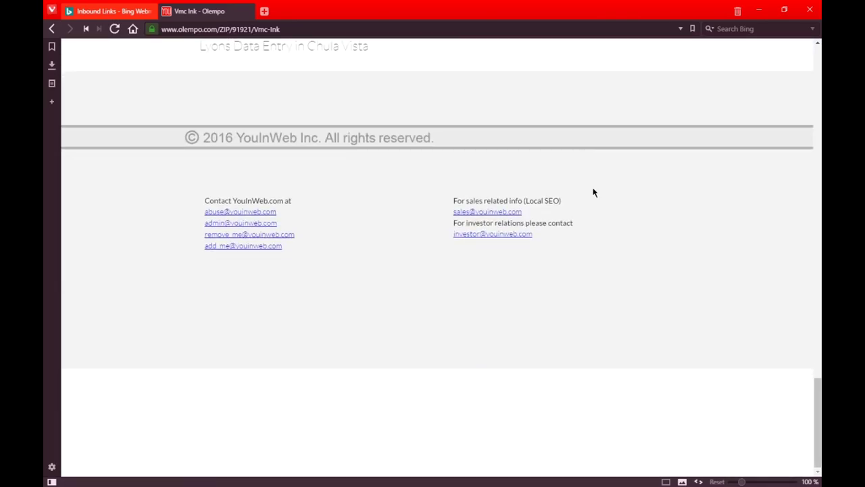
scroll(634, 179, up, 12)
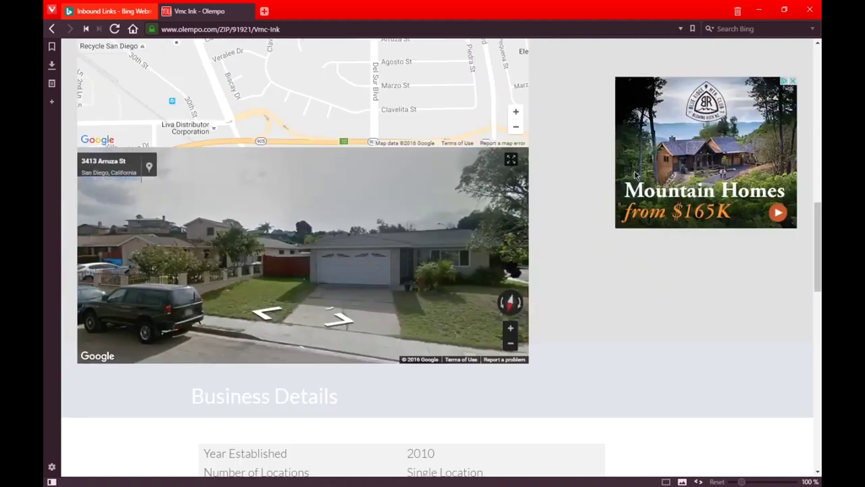
scroll(608, 154, up, 8)
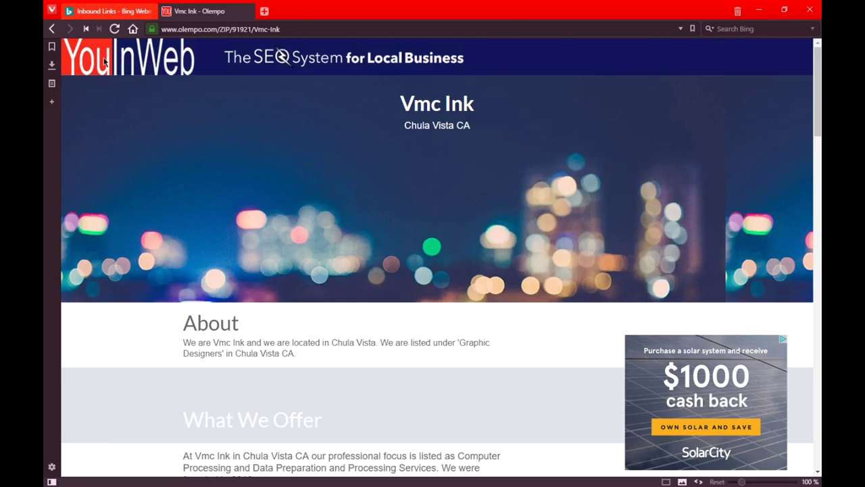
scroll(659, 156, down, 2)
scroll(651, 154, up, 2)
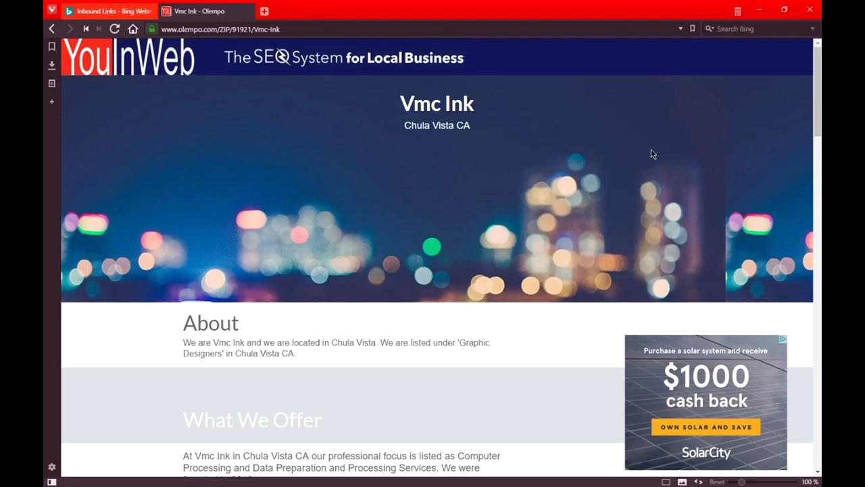
click(248, 12)
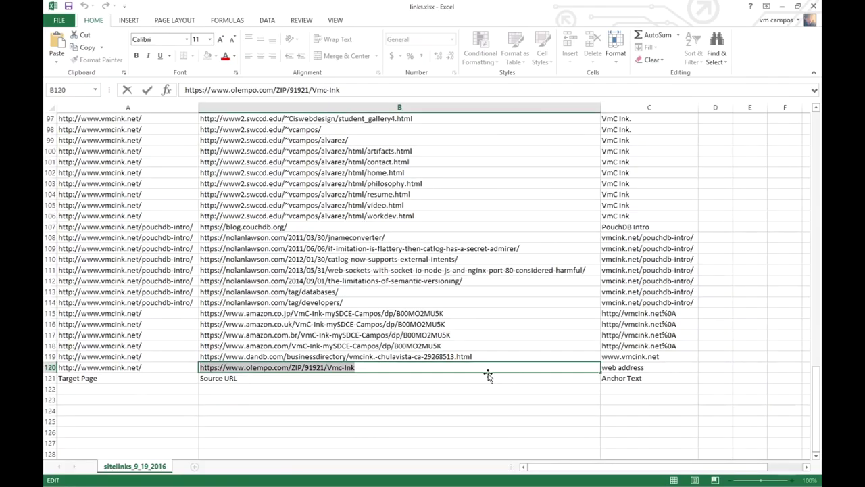
- Mark row 120, the olempo.com backlink, as bad by filling the entire row with red
click(263, 389)
click(50, 367)
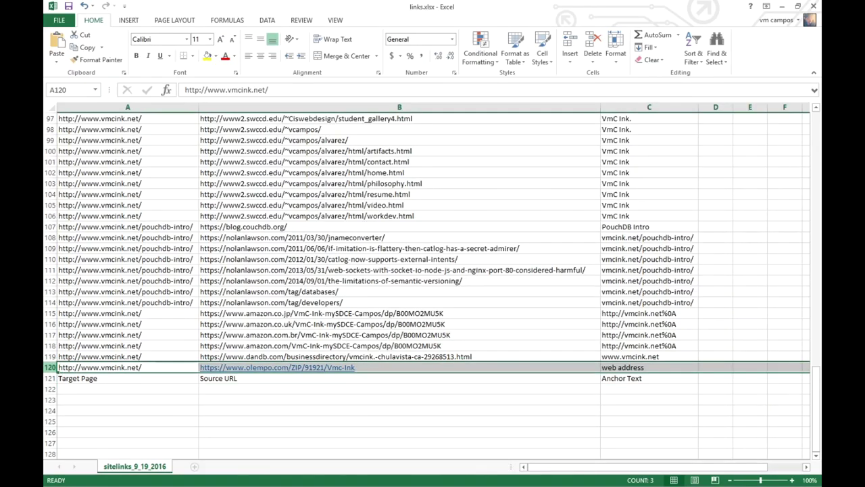
click(215, 57)
click(216, 140)
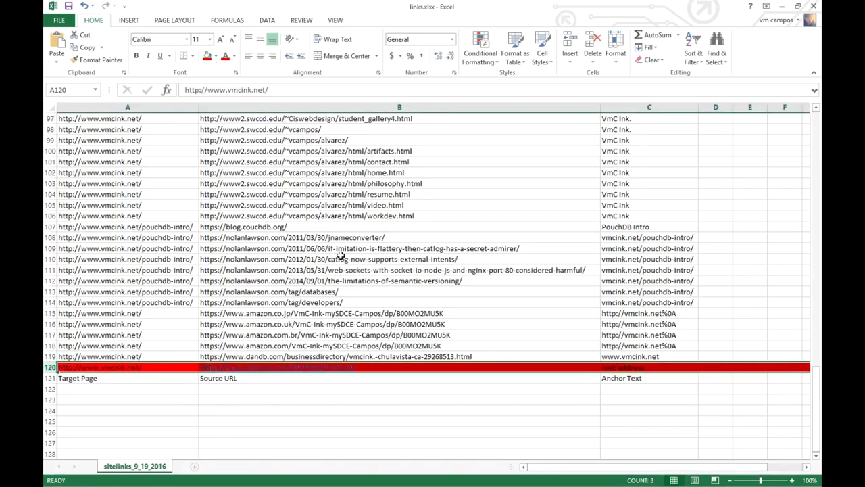
click(527, 408)
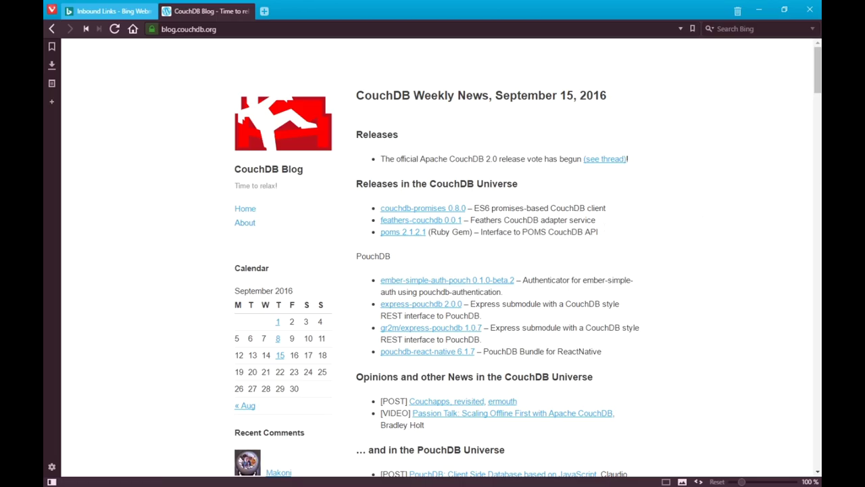
- Examine the CouchDB Blog page through its PouchDB, Get Involved and Events sections to judge its quality
scroll(691, 218, down, 6)
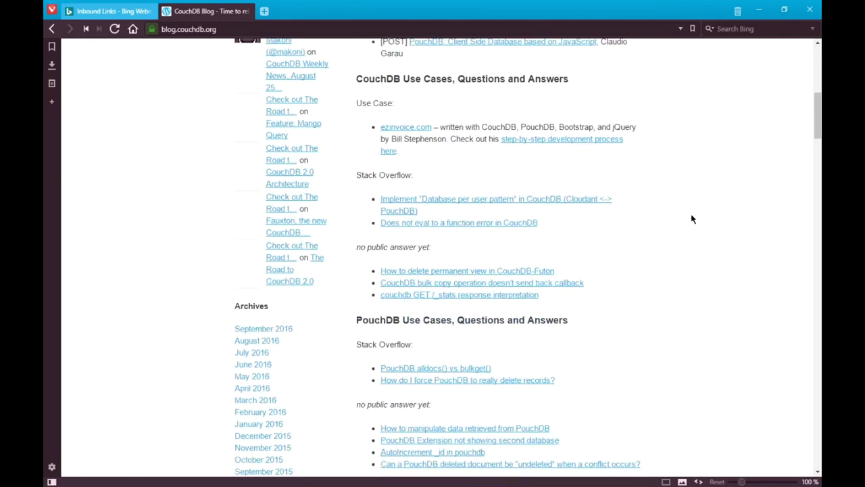
scroll(691, 213, down, 7)
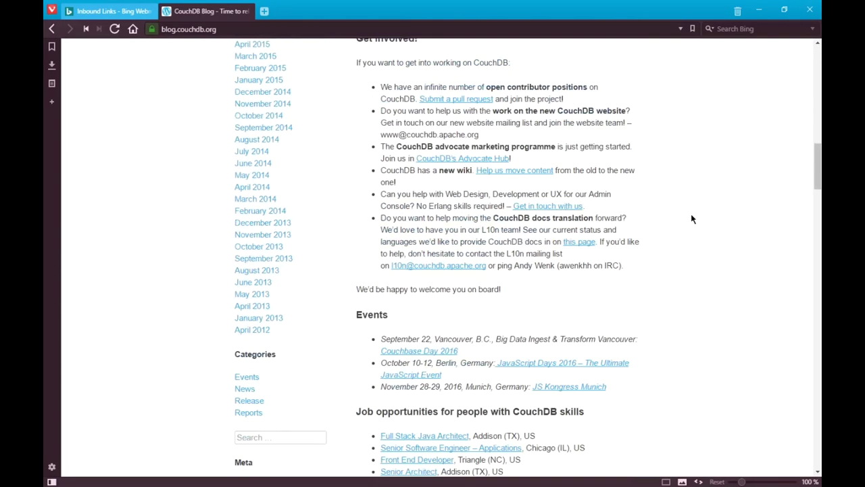
scroll(691, 218, up, 14)
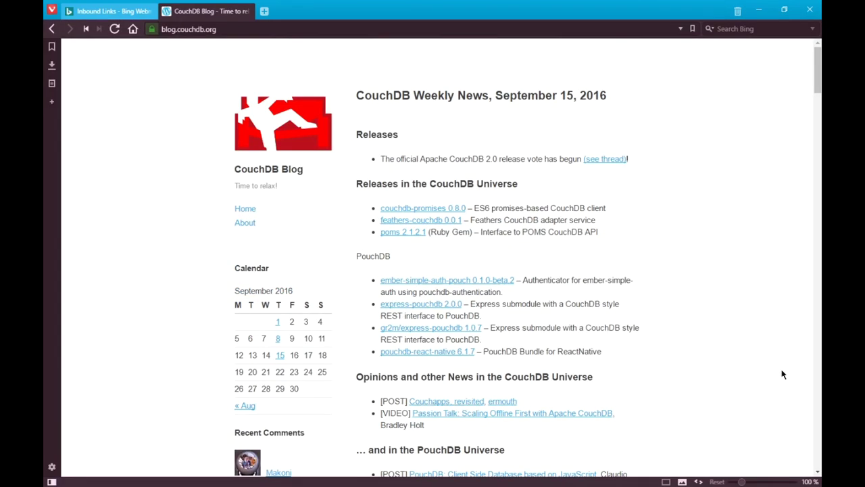
- Return to the Excel workbook and fill row 107, the blog.couchdb.org backlink, with light blue
key(alt+Tab)
click(90, 235)
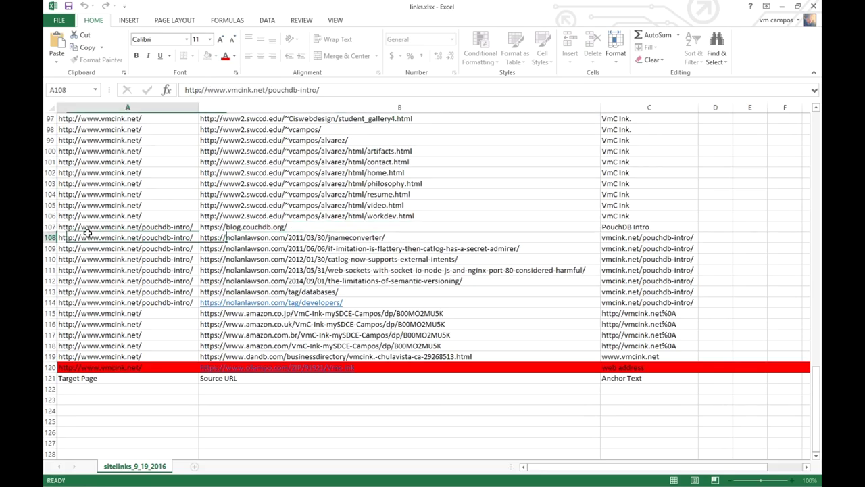
click(51, 228)
click(431, 216)
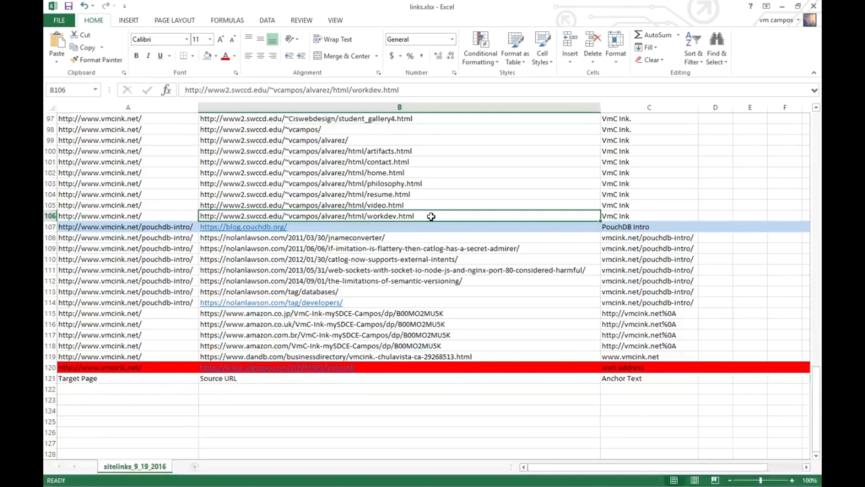
- Look through the swccd.edu source URLs above row 107 and return to the end of the list
scroll(377, 205, up, 6)
scroll(377, 205, up, 6)
scroll(382, 203, down, 6)
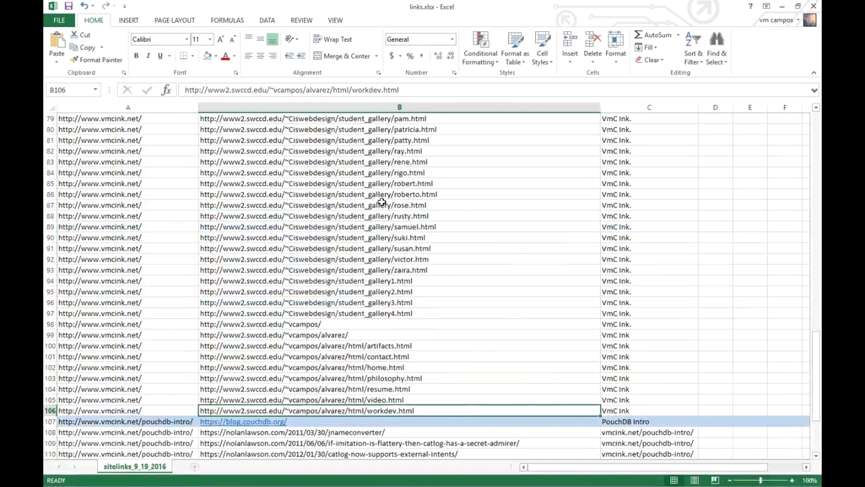
scroll(382, 203, down, 4)
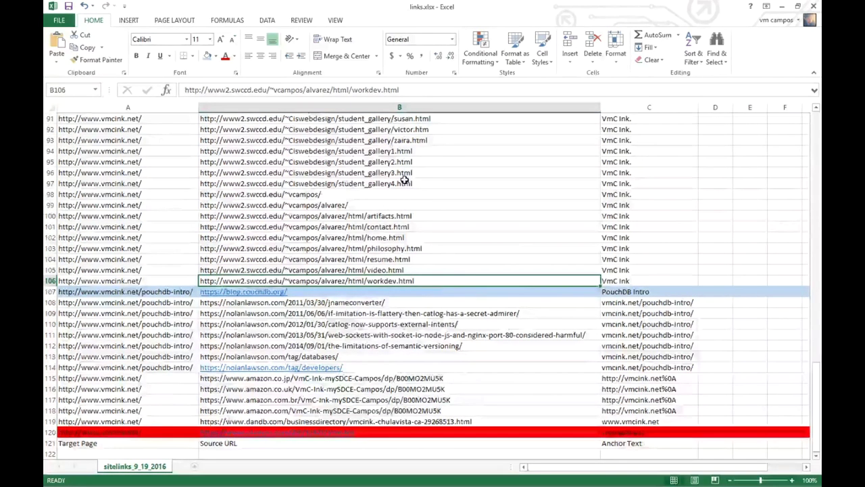
scroll(405, 181, down, 3)
scroll(404, 180, up, 1)
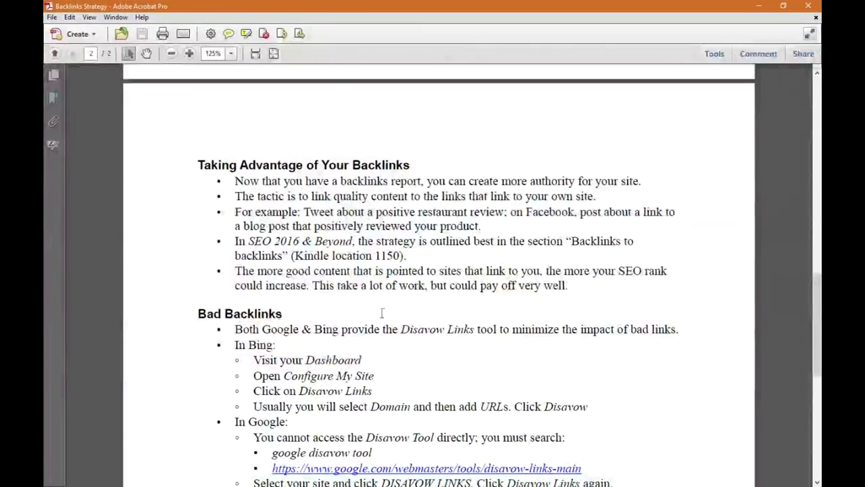
- Review the Taking Advantage of Your Backlinks section in the Backlinks Strategy PDF and minimize Acrobat
drag(305, 181, 415, 273)
click(462, 270)
click(757, 7)
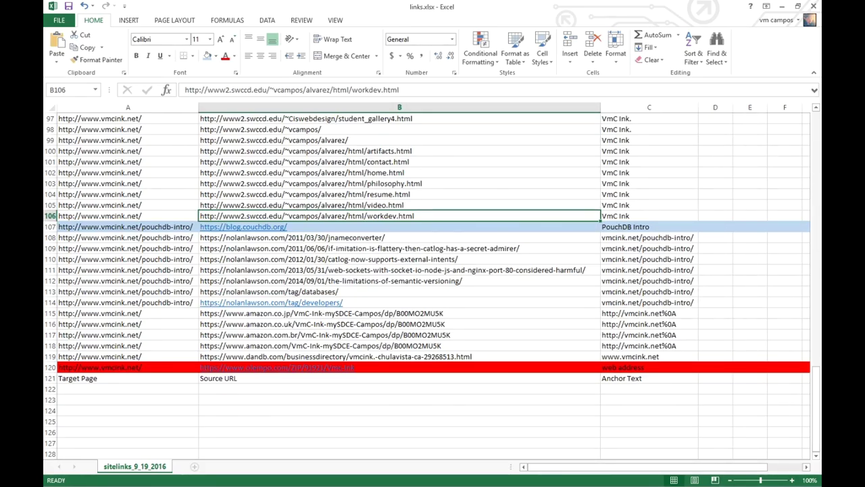
key(alt+Tab)
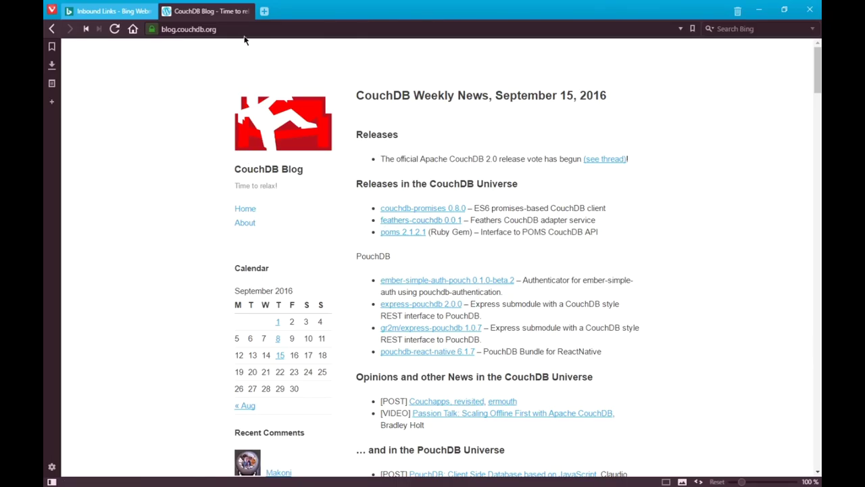
click(264, 11)
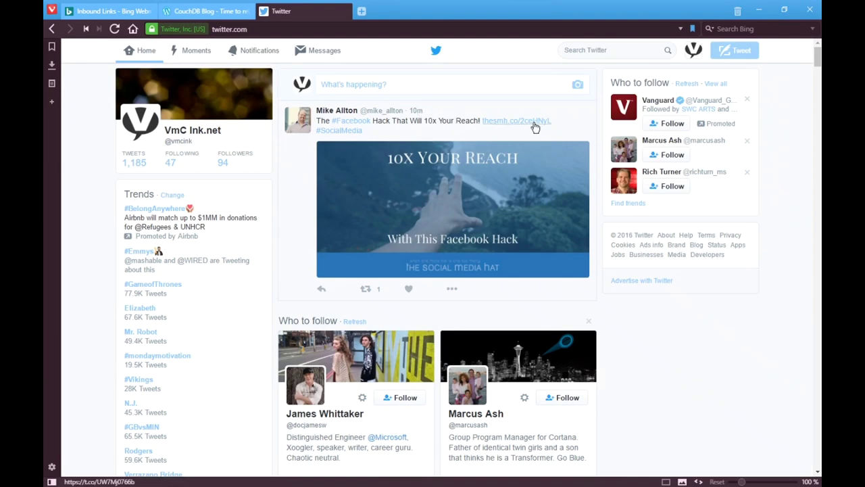
click(727, 54)
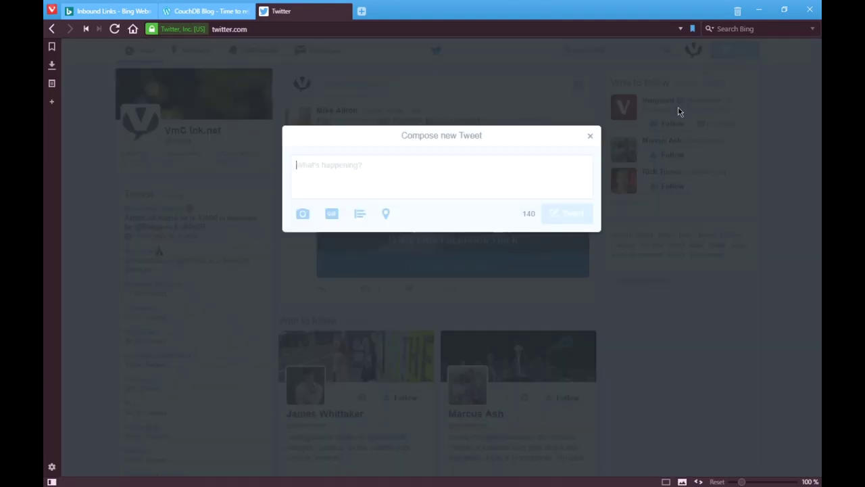
key(Return)
key(ctrl+v)
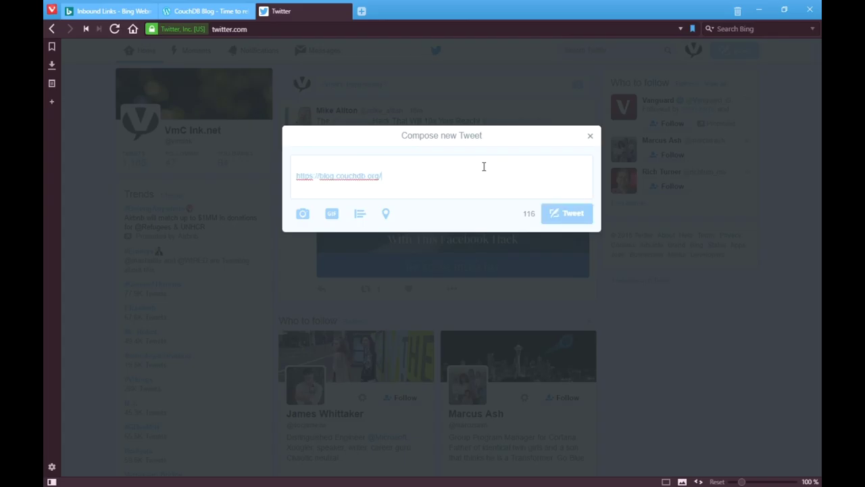
key(ctrl+v)
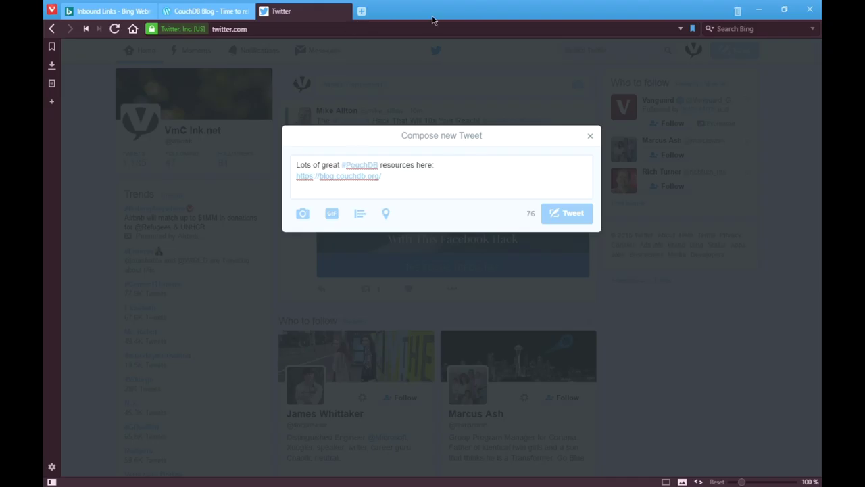
click(362, 11)
key(ctrl+w)
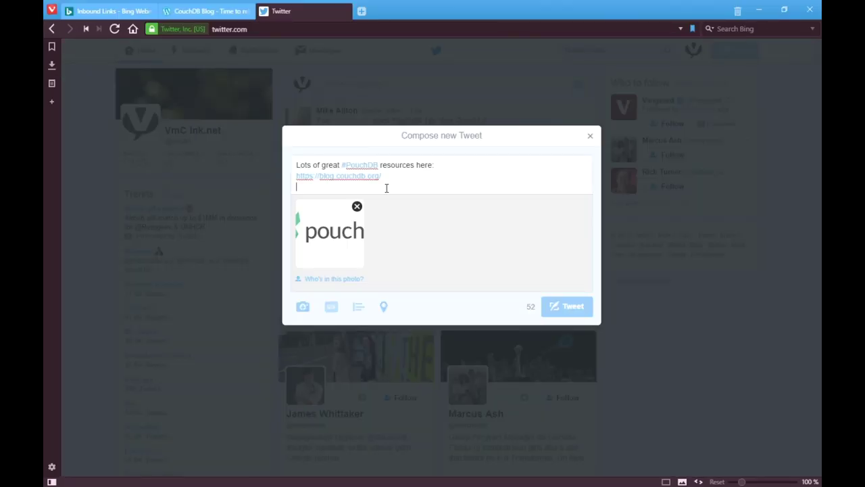
text(http://www.vmcink.net/pouchdb-intro/)
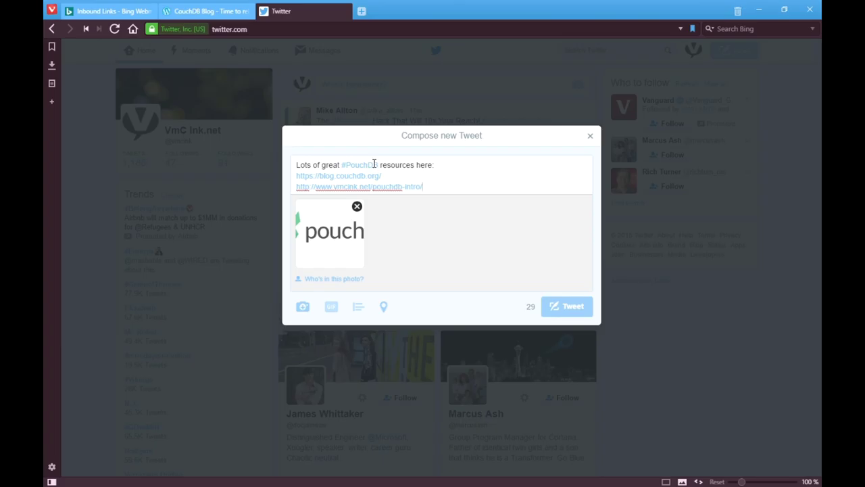
- Check the blog.couchdb.org link in the draft and post the tweet
drag(389, 176, 295, 176)
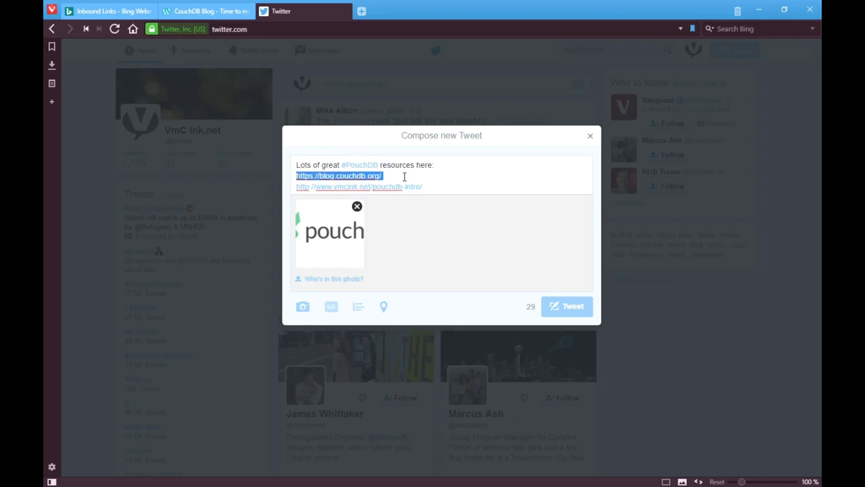
click(443, 180)
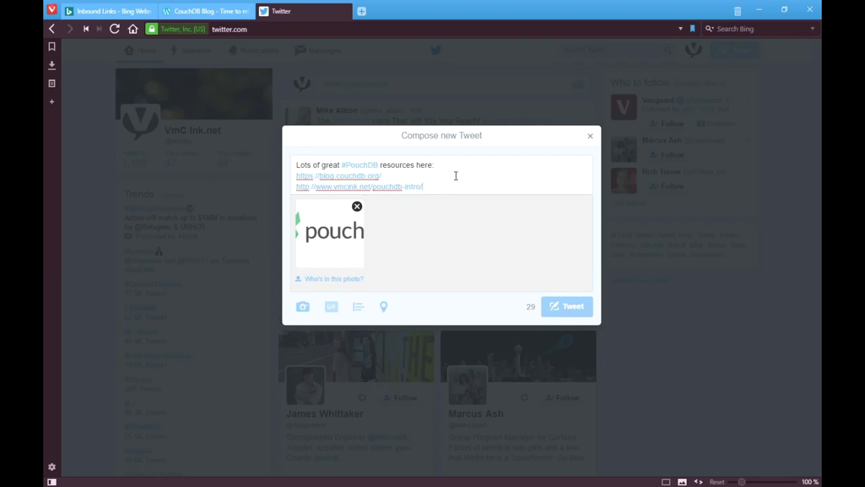
click(571, 309)
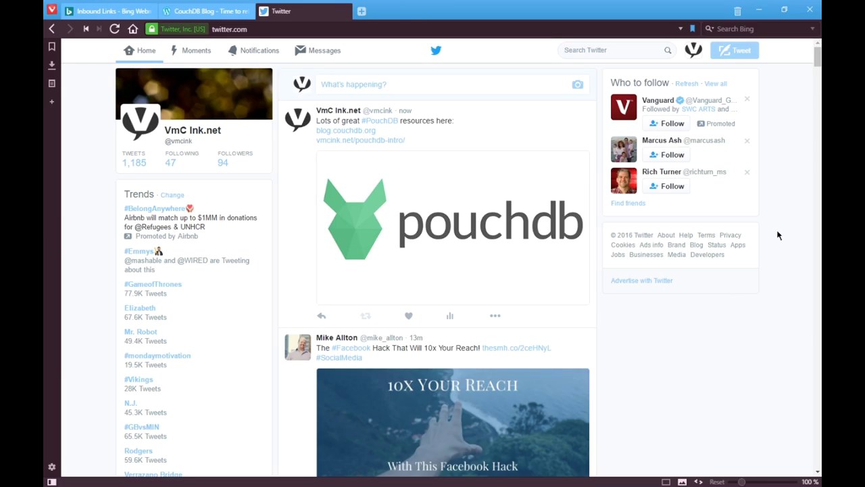
- Switch back to the Excel workbook and revisit the marked blog.couchdb.org and olempo.com links
key(alt+Tab)
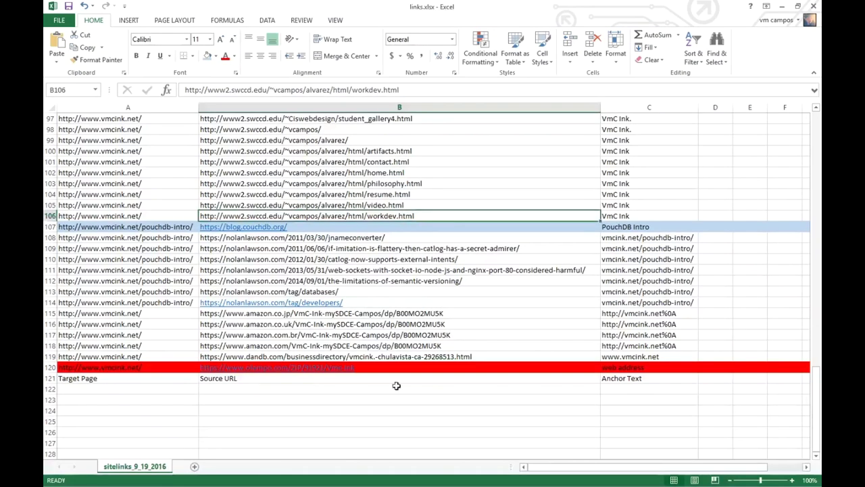
click(336, 227)
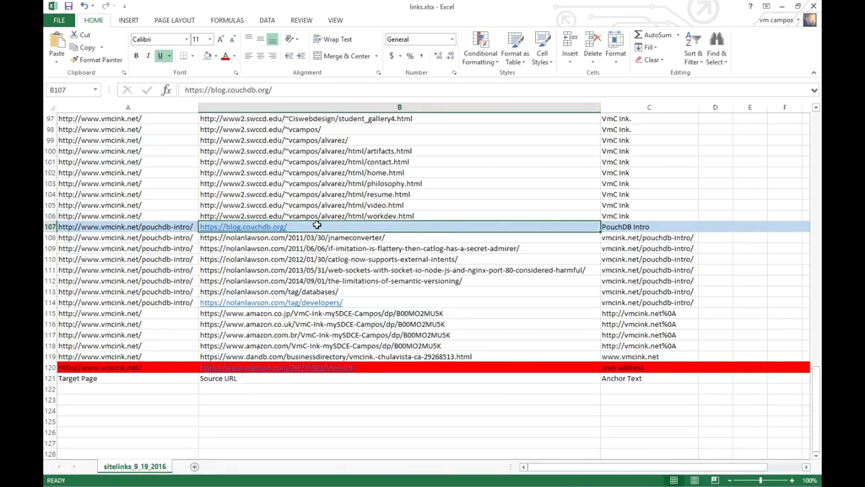
click(381, 367)
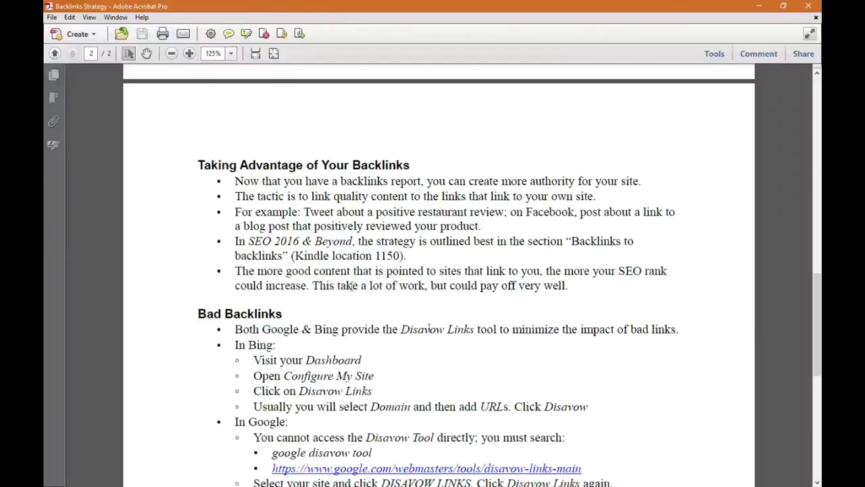
- Read the Bad Backlinks section of the Backlinks Strategy PDF, highlighting Bing's Configure My Site and Disavow Links instructions
scroll(348, 283, down, 3)
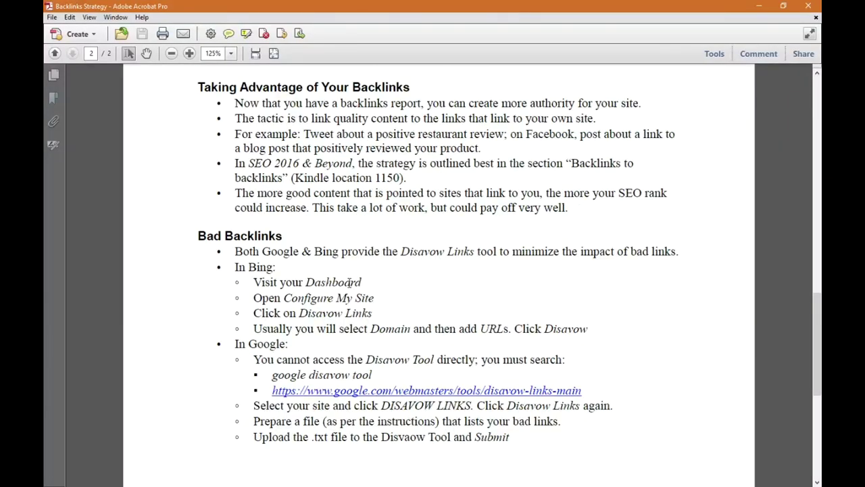
scroll(348, 284, down, 1)
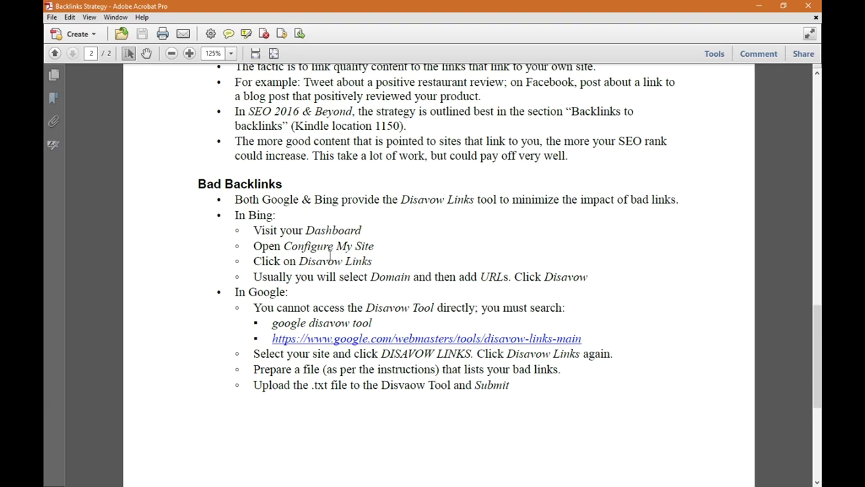
drag(329, 245, 379, 246)
drag(299, 261, 410, 277)
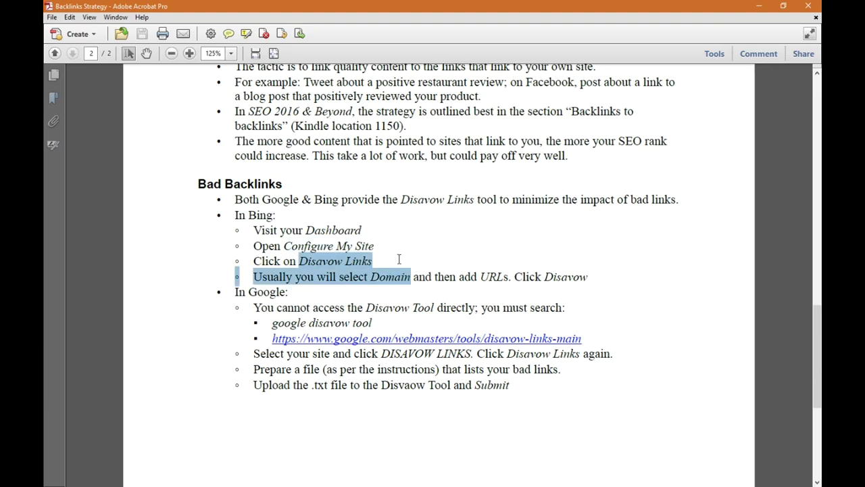
- Switch to Bing Webmaster Tools in the browser and open the Disavow Links page for vmcink.net
key(alt+Tab)
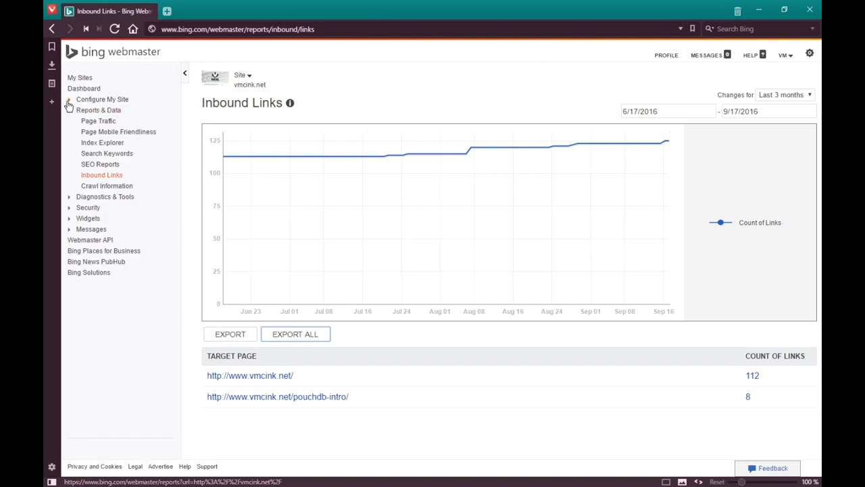
click(68, 101)
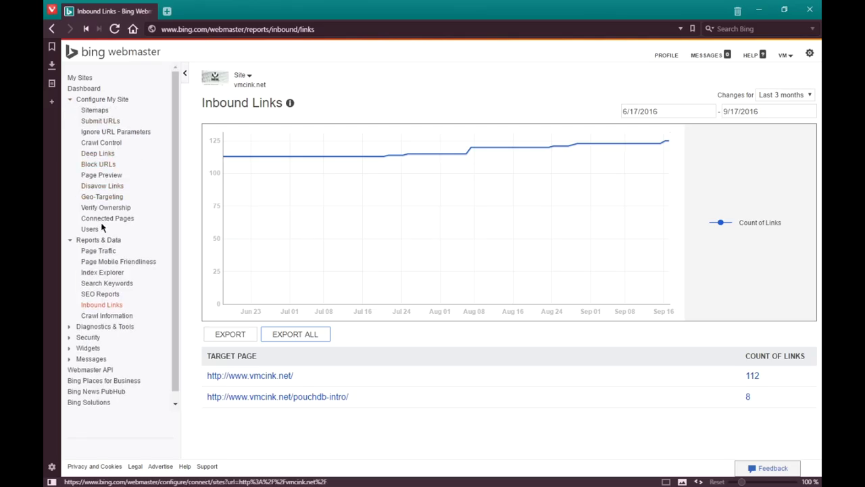
click(104, 187)
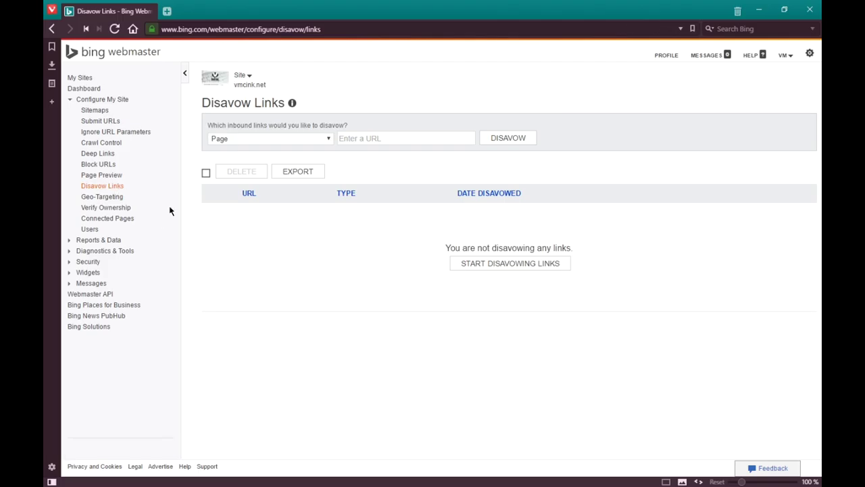
click(295, 139)
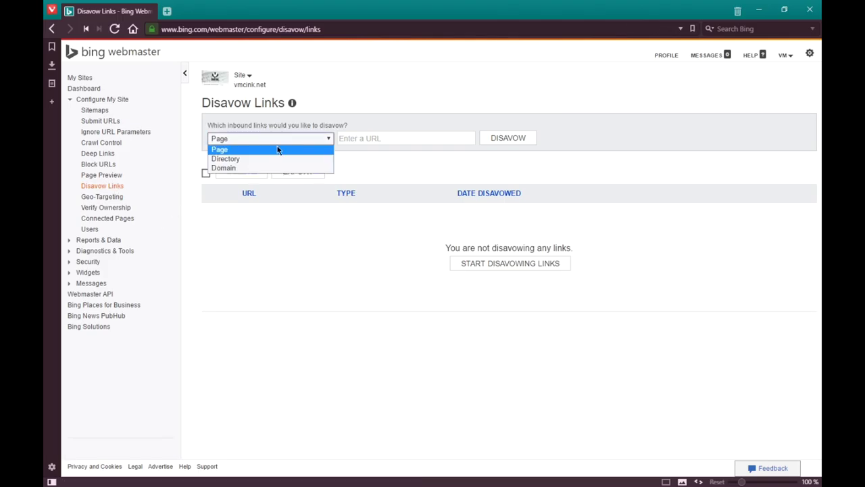
click(220, 149)
click(358, 139)
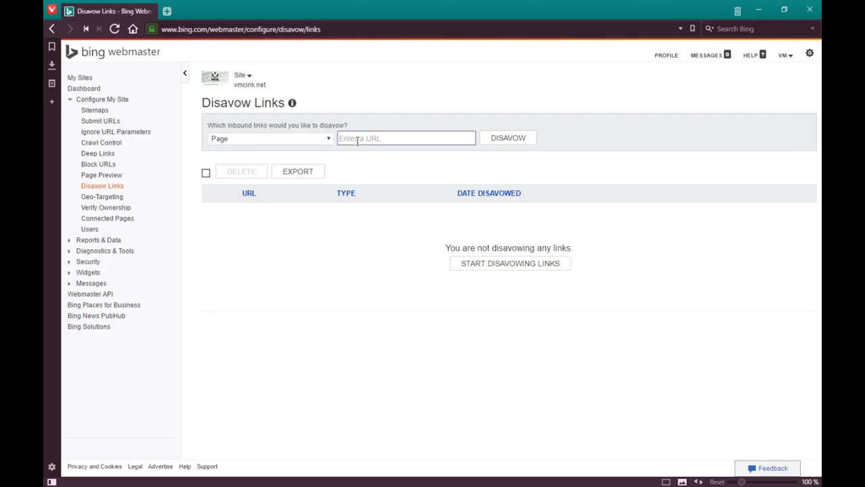
text(http://badsite.com/blogs/bad-blog.html)
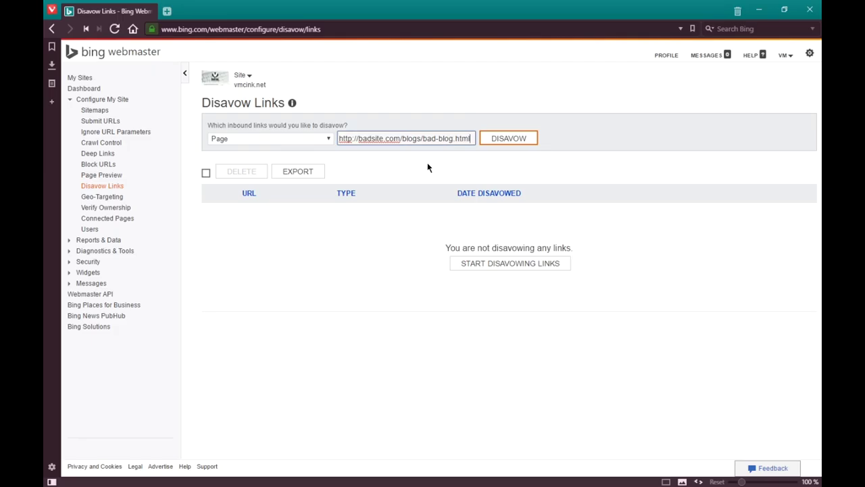
key(BackSpace)
key(BackSpace)
key(BackSpace)
key(BackSpace)
key(BackSpace)
key(BackSpace)
key(BackSpace)
click(303, 139)
click(276, 159)
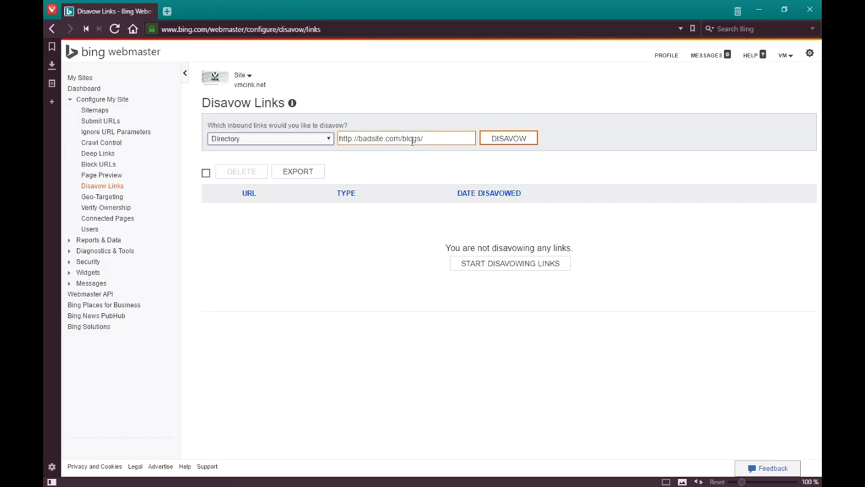
double_click(412, 139)
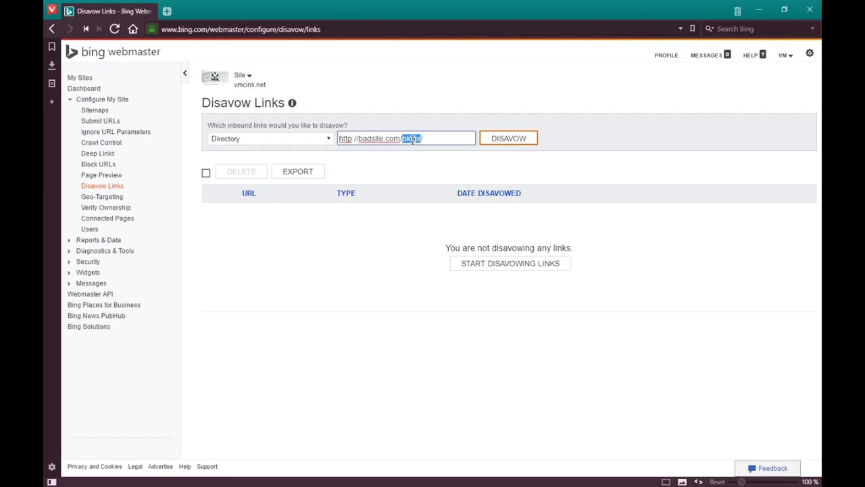
click(430, 139)
key(BackSpace)
key(BackSpace)
key(BackSpace)
key(BackSpace)
key(BackSpace)
click(264, 142)
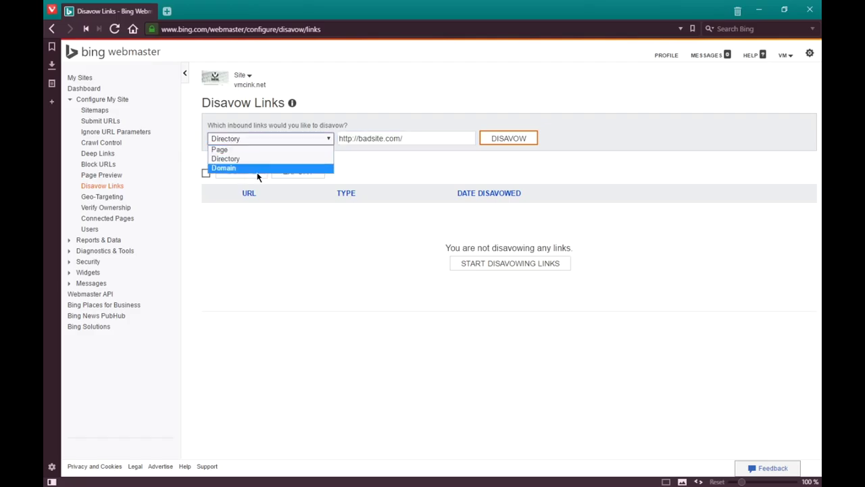
click(257, 167)
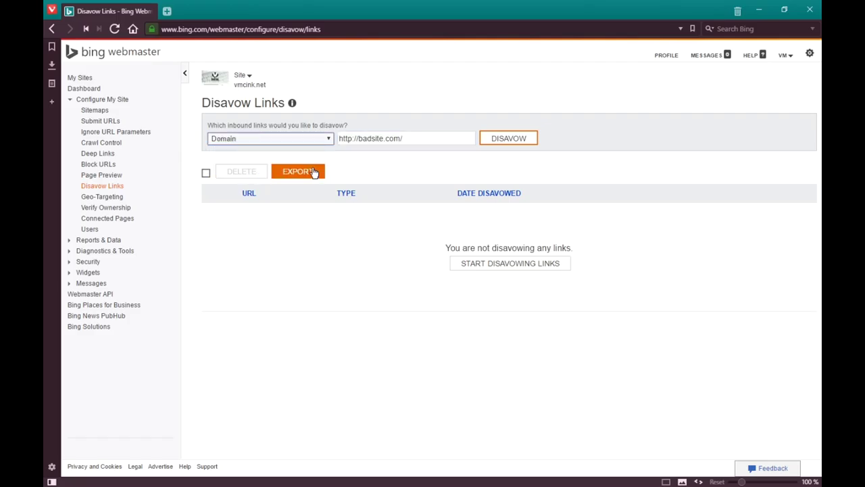
click(423, 138)
key(ctrl+a)
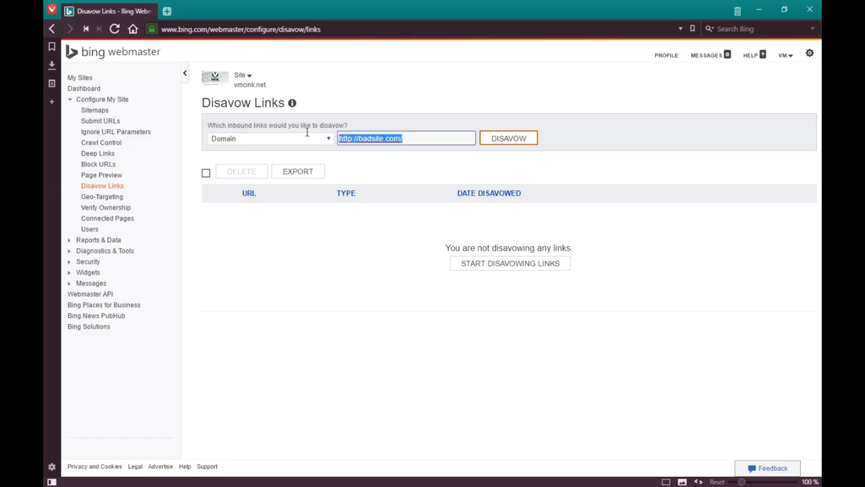
key(BackSpace)
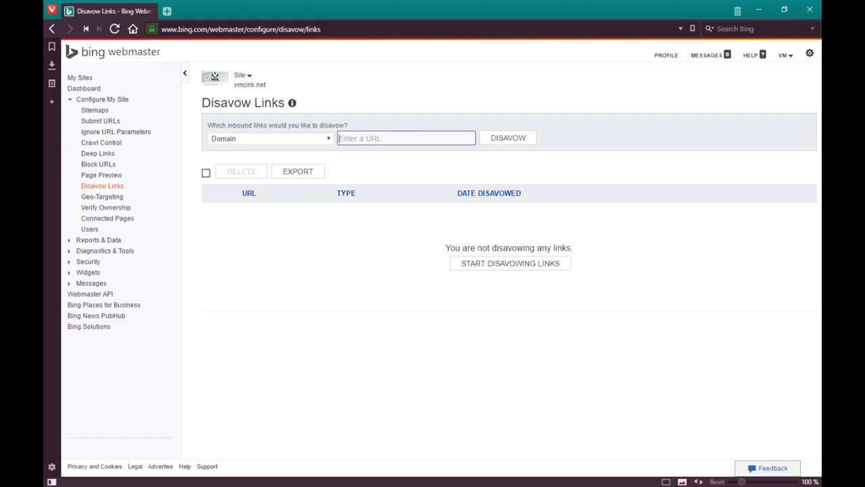
click(623, 81)
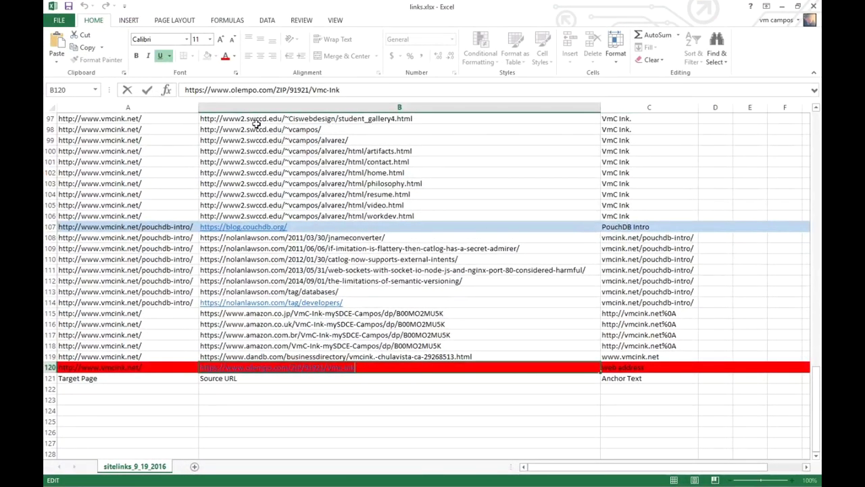
drag(274, 90, 184, 89)
key(ctrl+c)
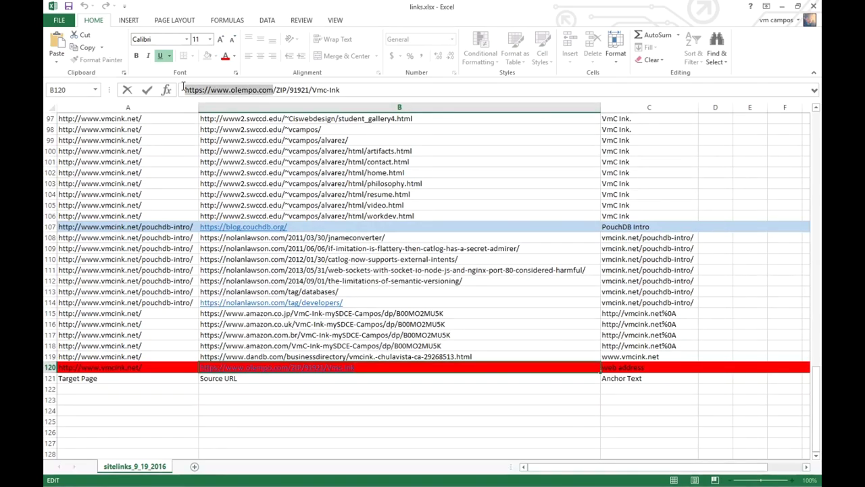
right_click(417, 139)
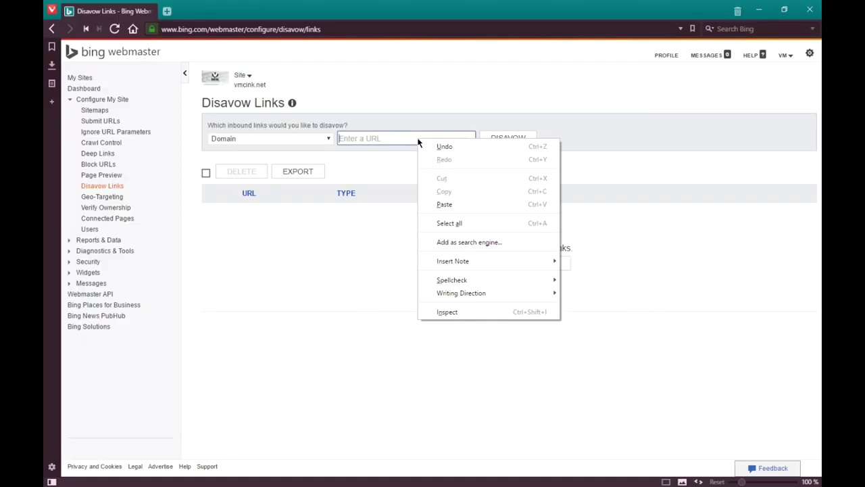
click(448, 208)
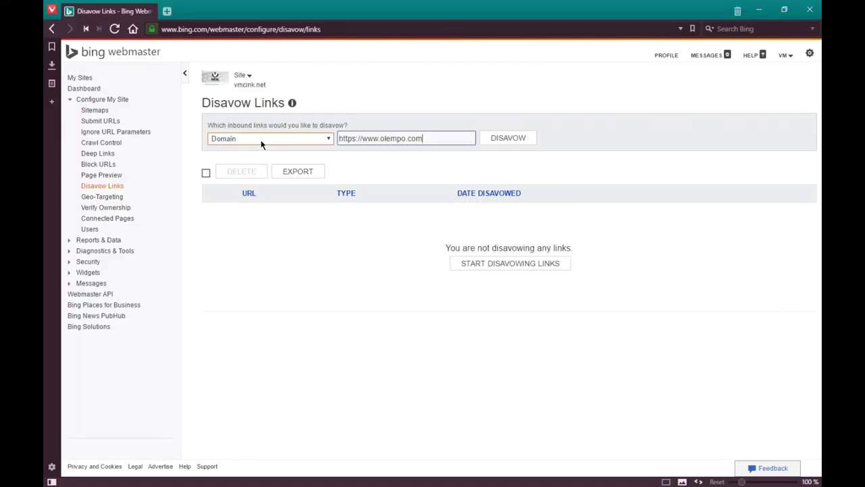
click(510, 140)
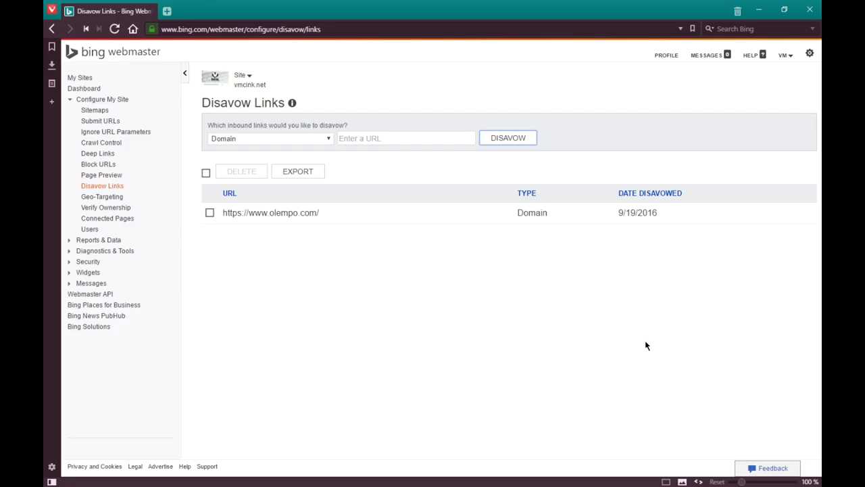
- Open Google Search Console in a new browser tab via google.com/webmasters
click(167, 12)
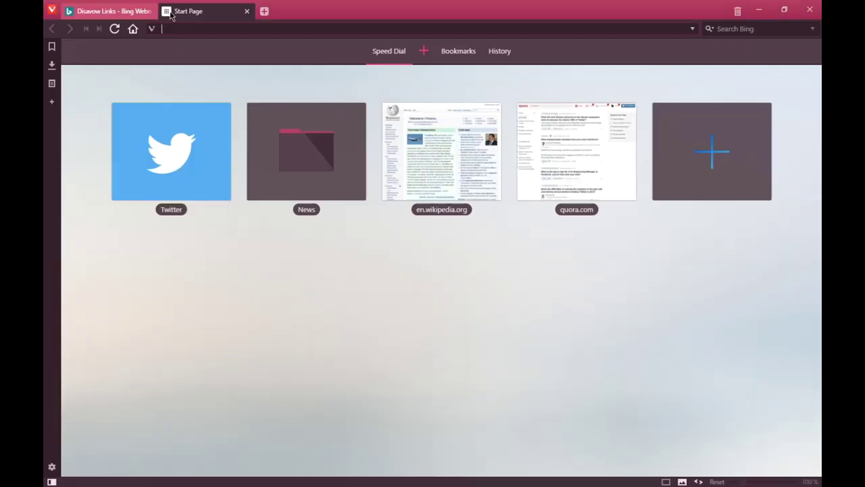
text(google.com/w)
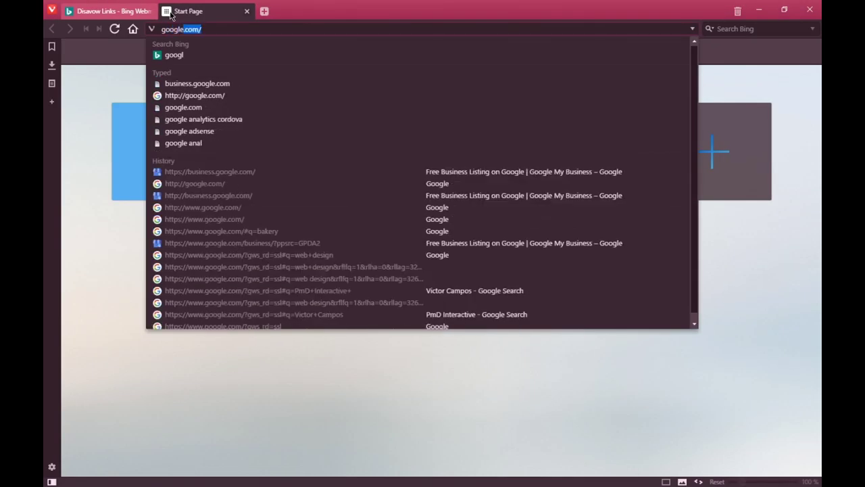
text(eb)
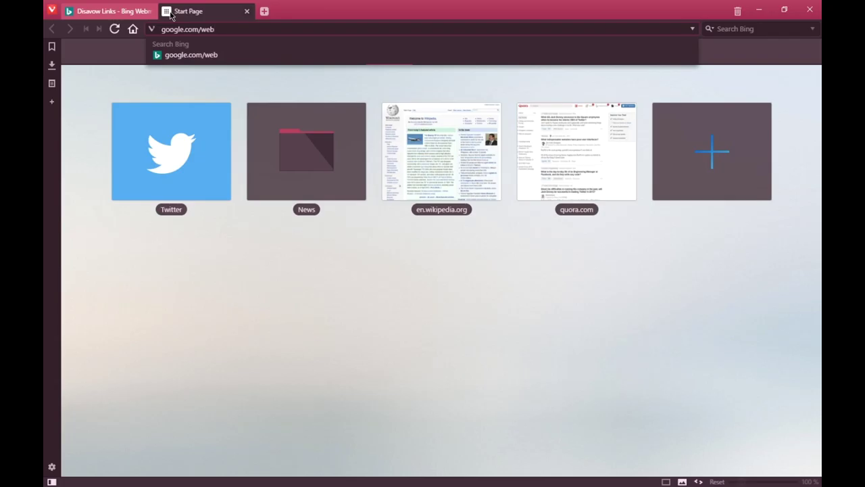
text(masters)
key(Return)
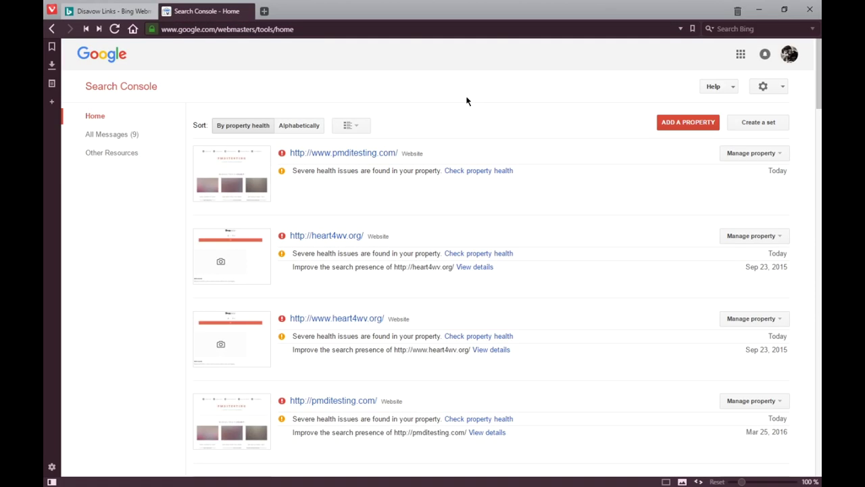
click(292, 128)
scroll(453, 94, down, 6)
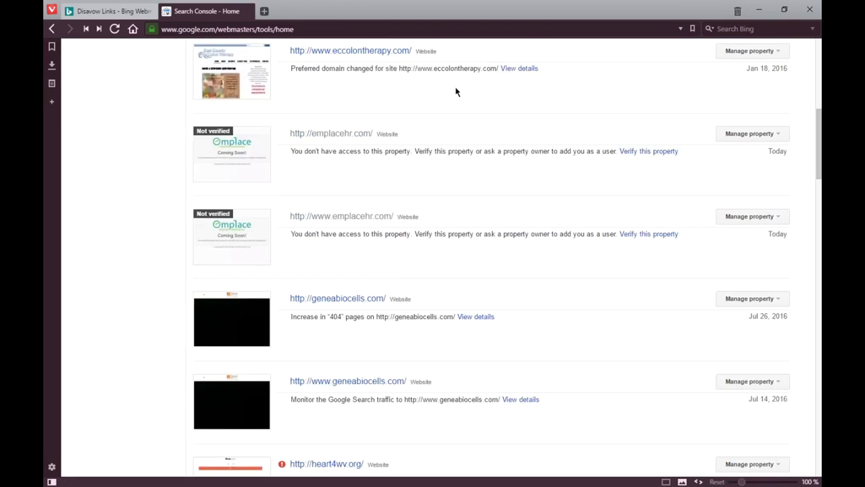
scroll(454, 89, down, 5)
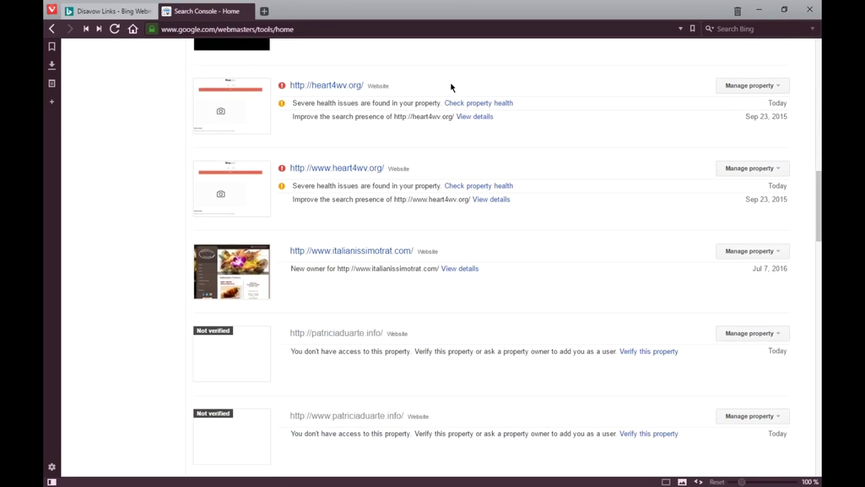
scroll(452, 88, down, 9)
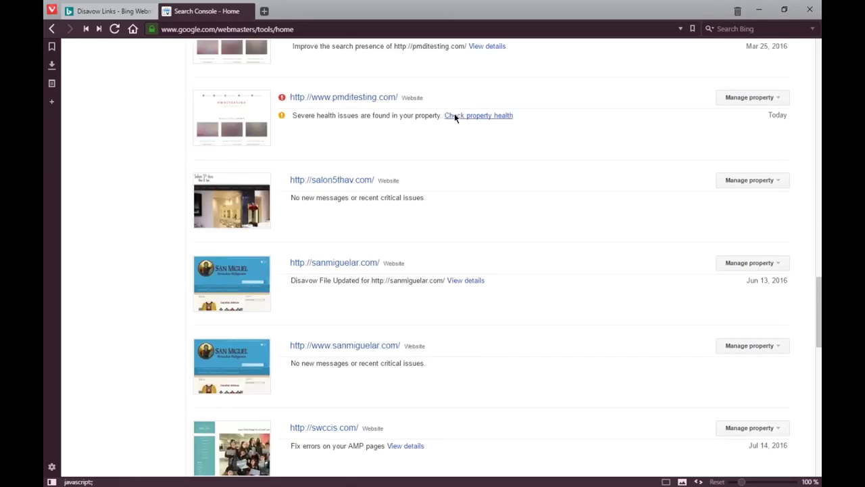
scroll(471, 129, down, 10)
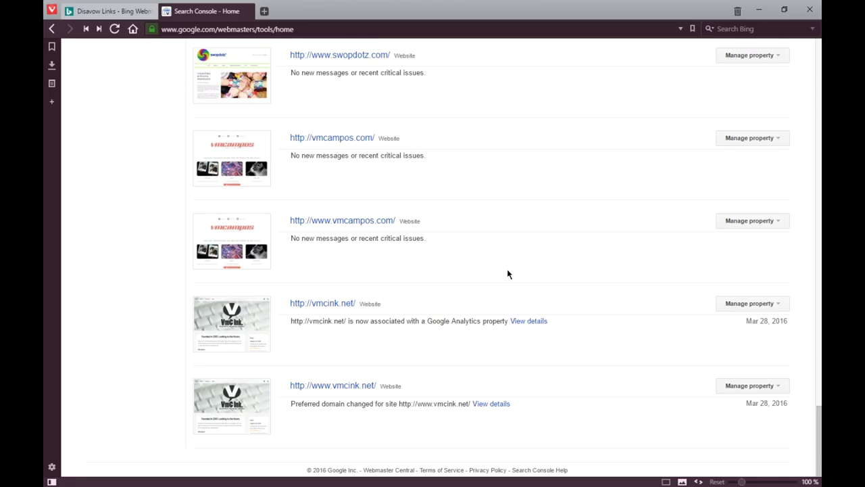
middle_click(331, 305)
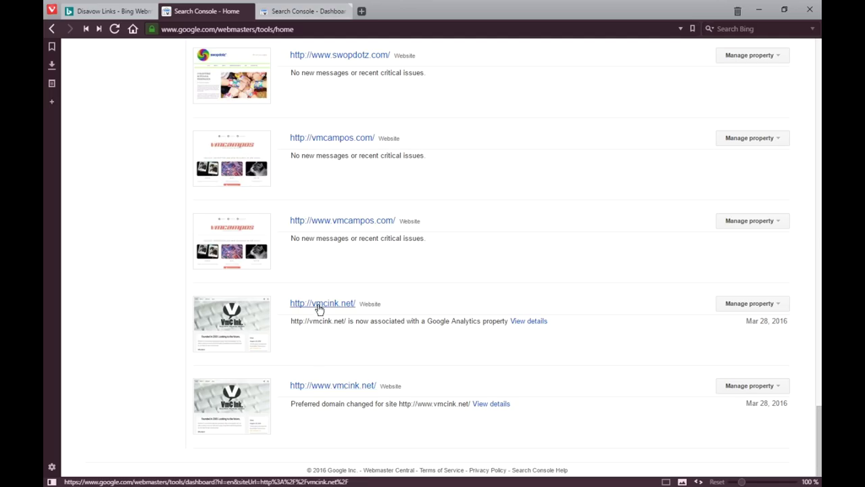
click(330, 387)
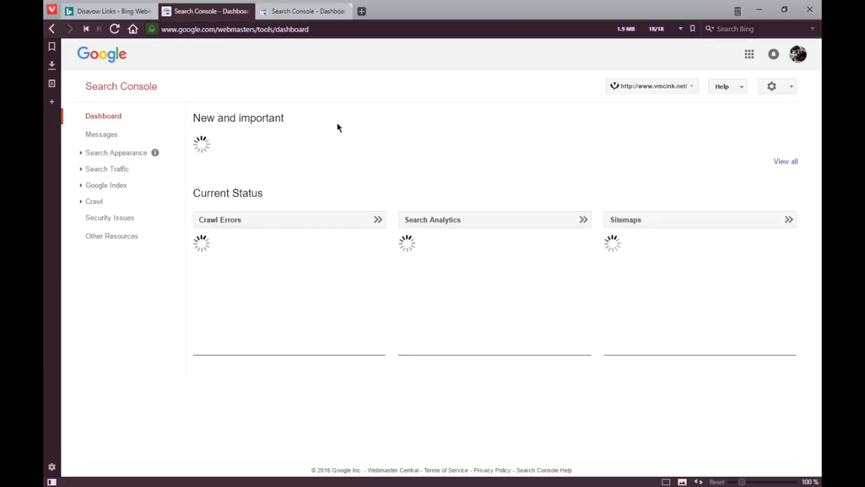
click(295, 12)
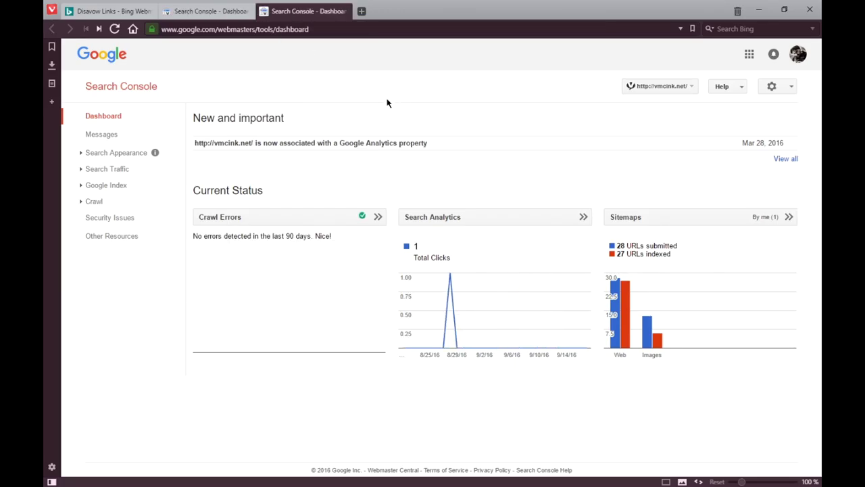
key(ctrl+Tab)
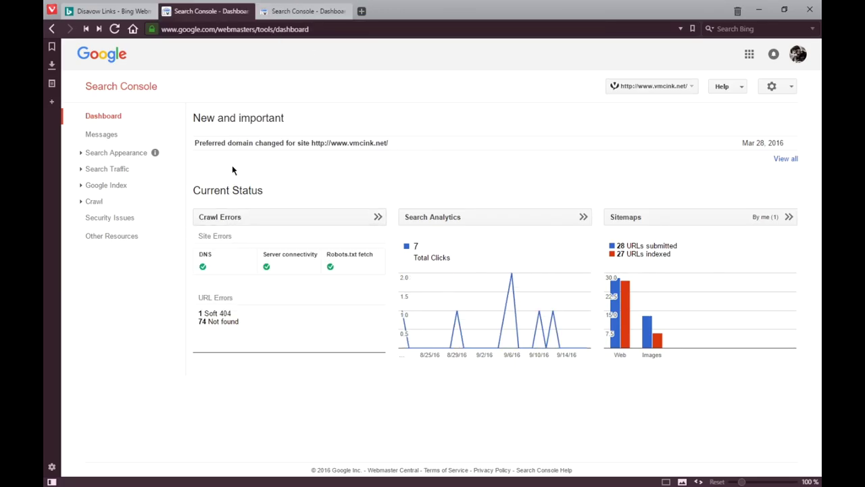
- Read the Google Search Console instructions under Finding Your Backlinks in the Backlinks Strategy PDF in Acrobat, highlighting Search Traffic
mouse_move(341, 145)
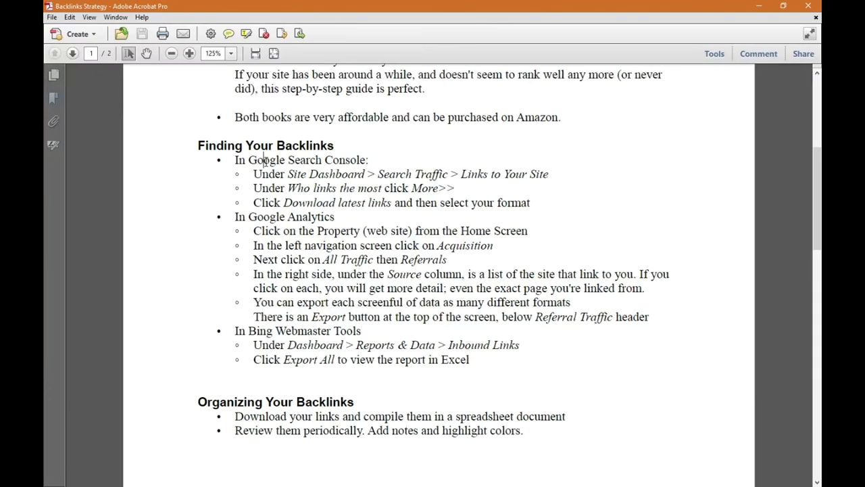
drag(249, 160, 326, 163)
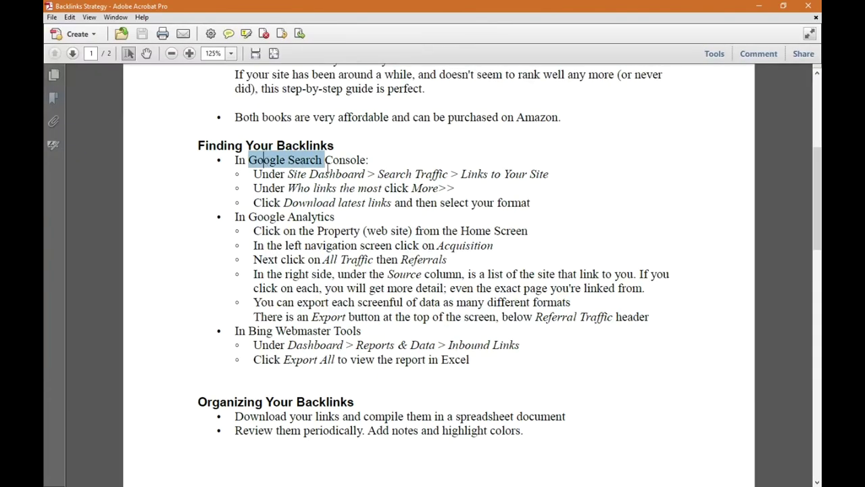
click(334, 163)
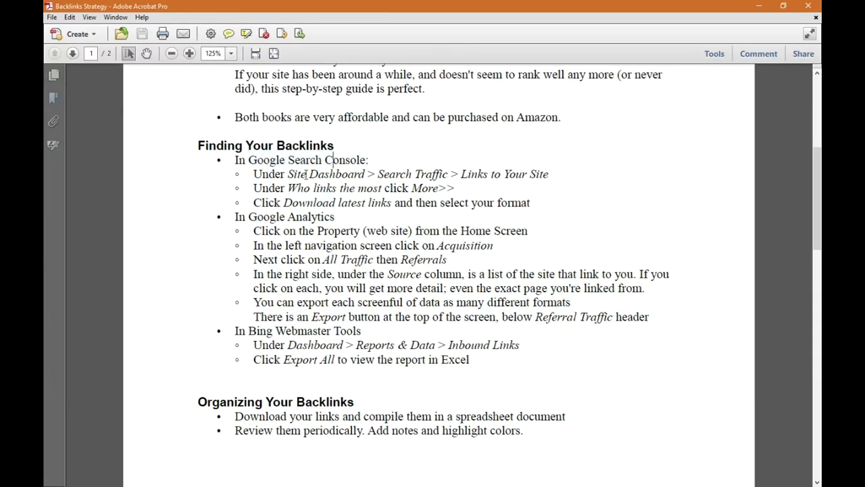
drag(307, 174, 449, 175)
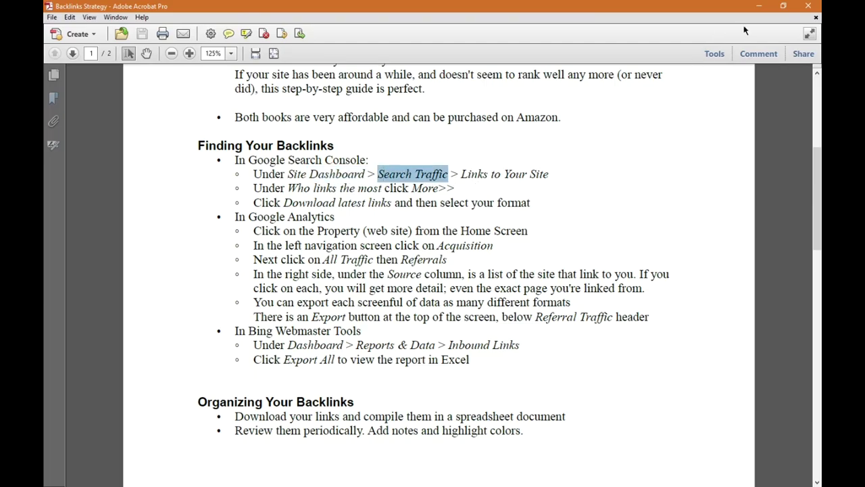
click(758, 6)
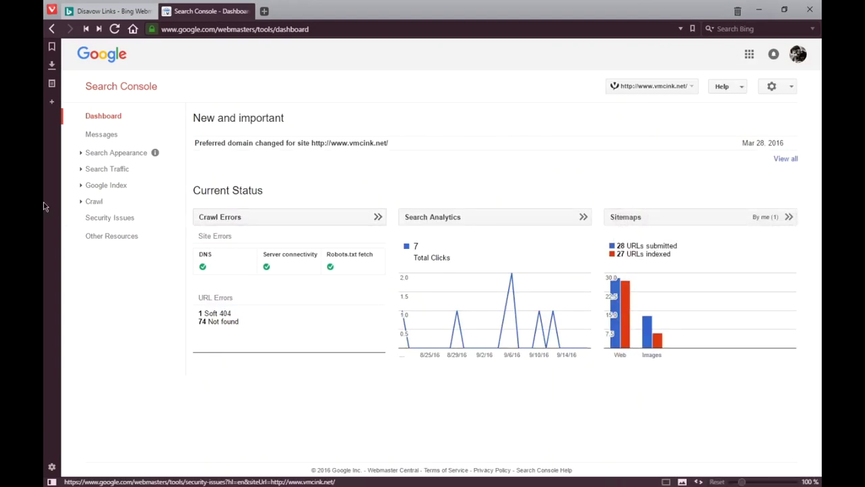
click(82, 169)
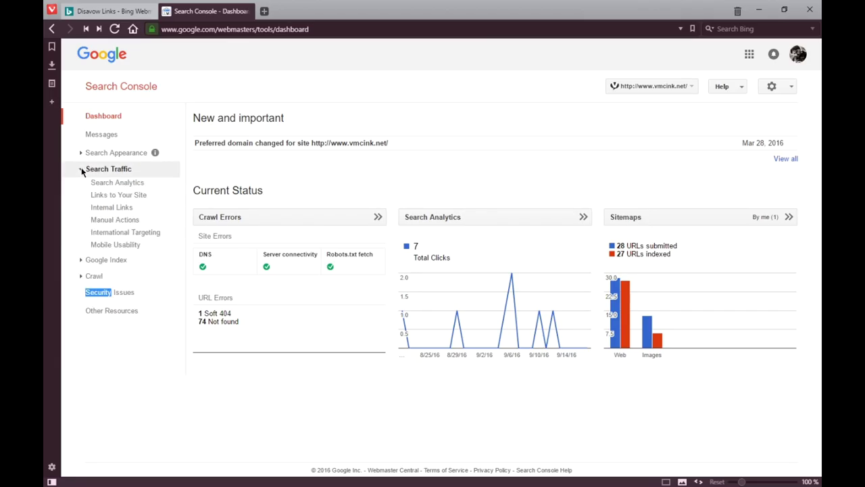
click(105, 199)
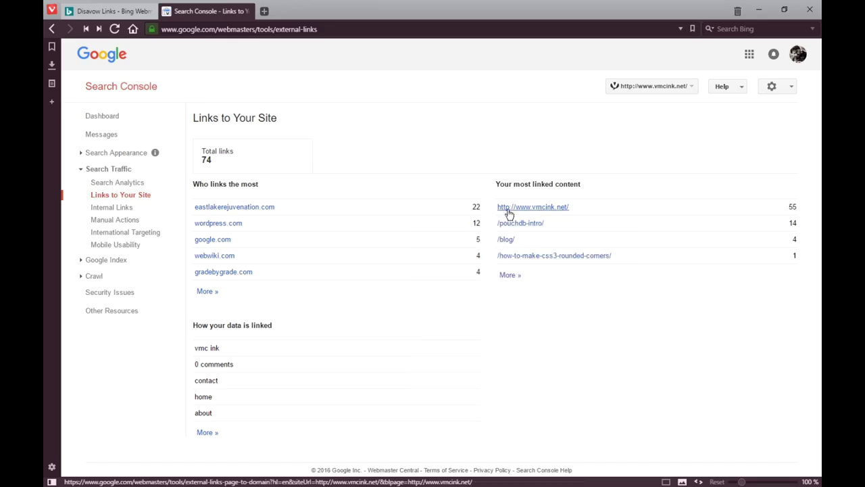
mouse_move(508, 226)
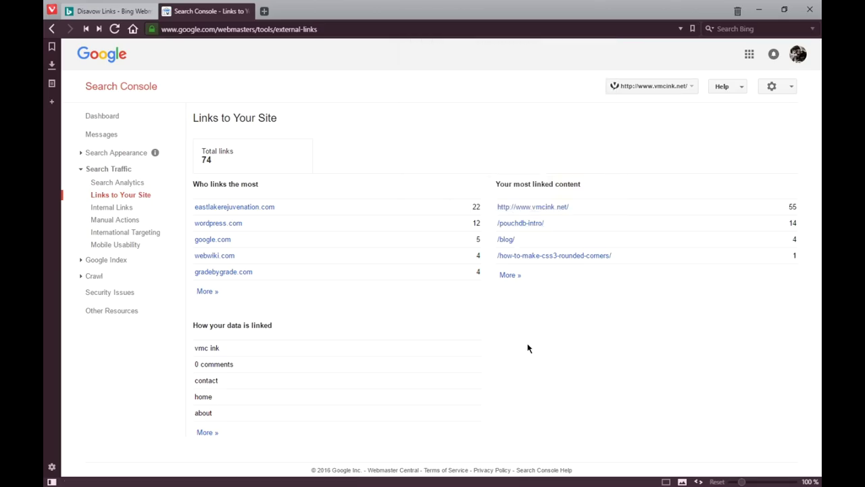
- Open the full list of domains that link to the site the most and review its entries
click(206, 293)
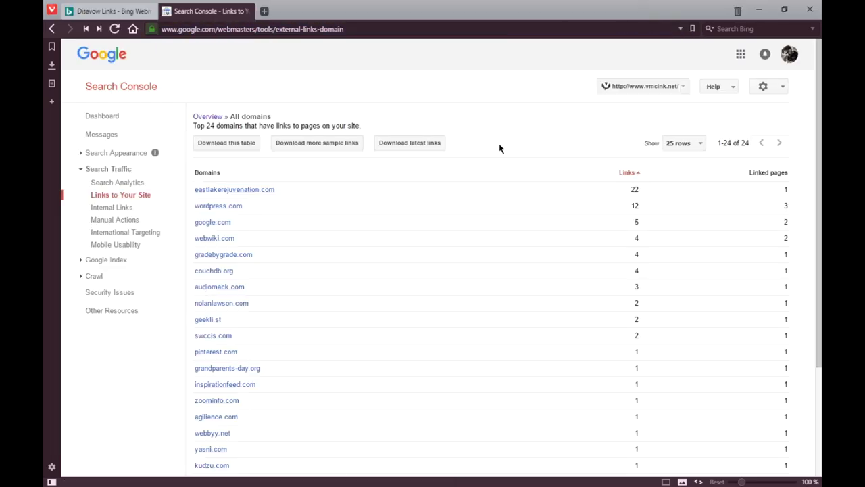
scroll(511, 153, down, 3)
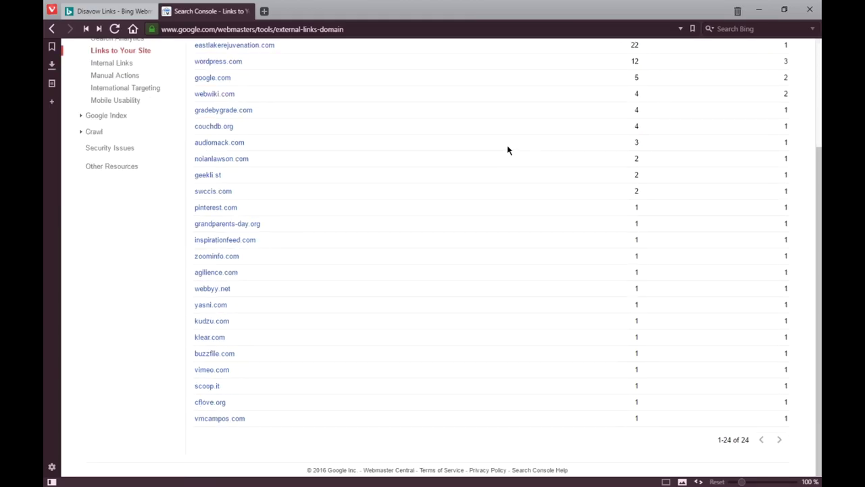
scroll(508, 148, up, 3)
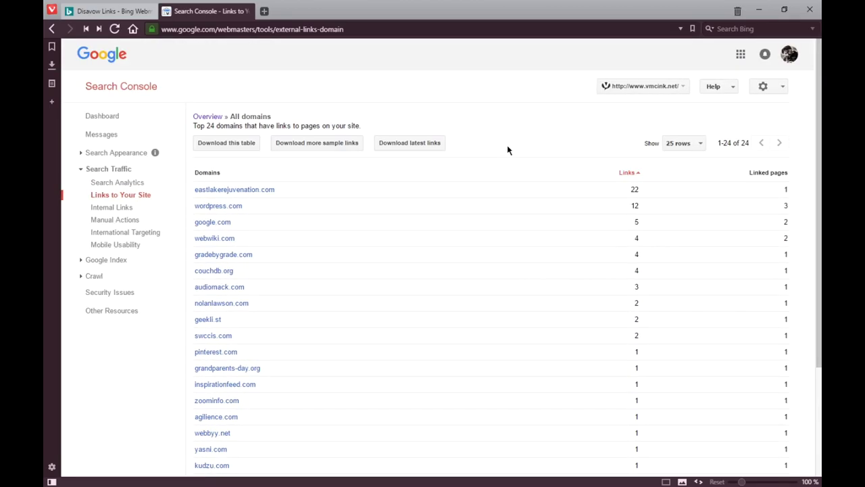
scroll(508, 147, down, 3)
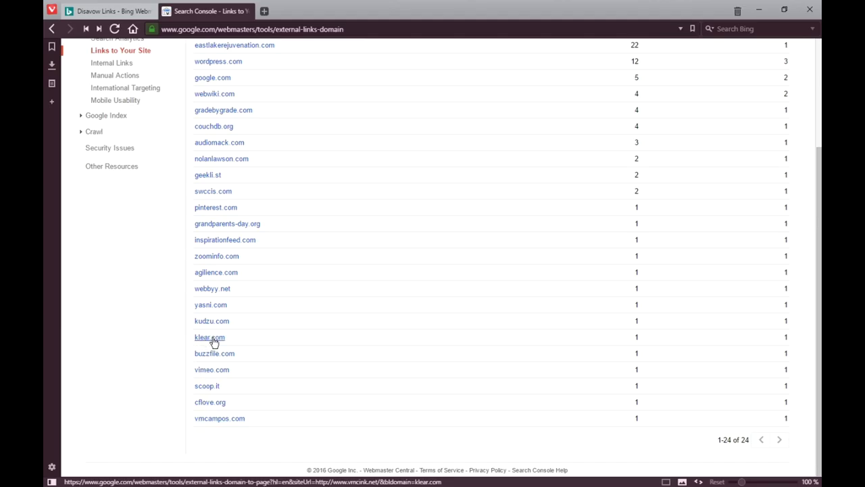
mouse_move(214, 342)
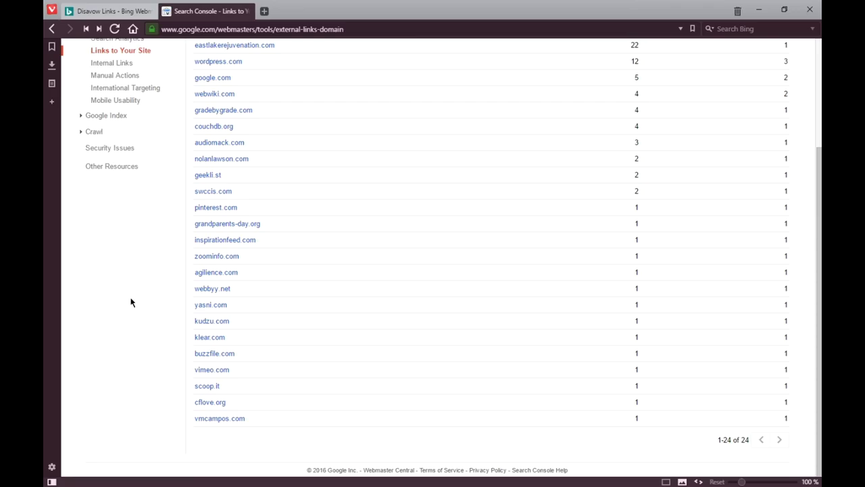
- Return to the Links to Your Site overview and open the full list of the site's most linked content
scroll(130, 302, up, 3)
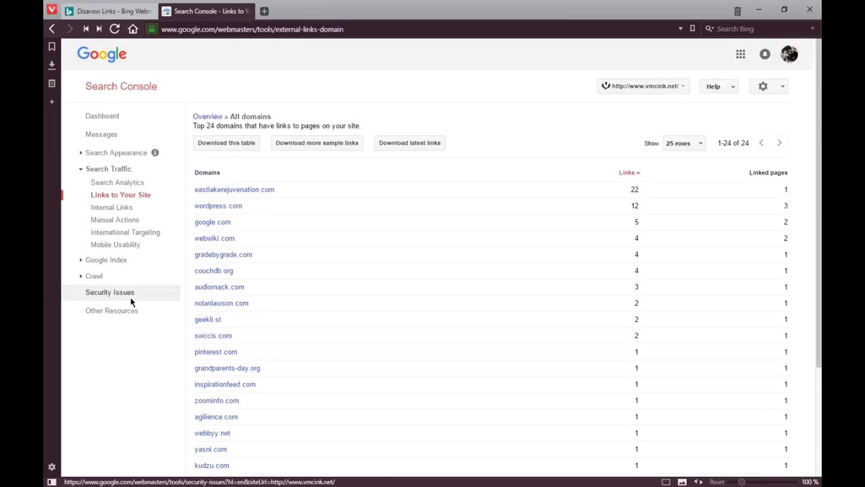
key(alt+Left)
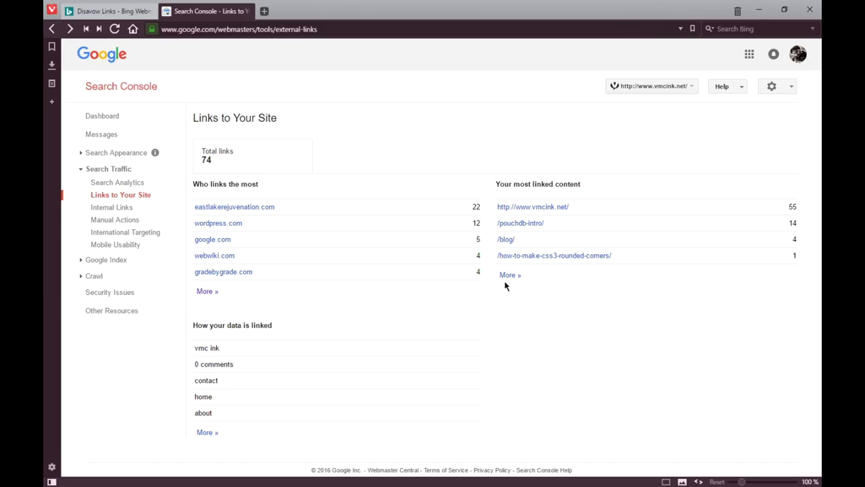
click(505, 275)
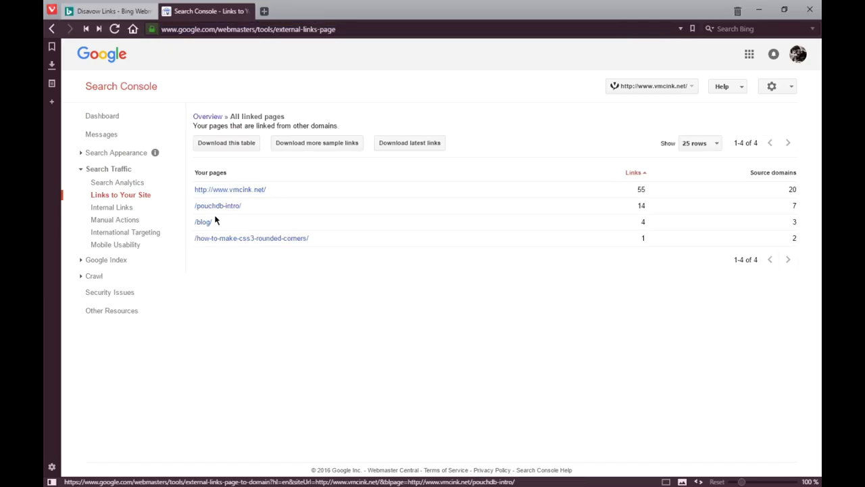
click(399, 144)
click(417, 286)
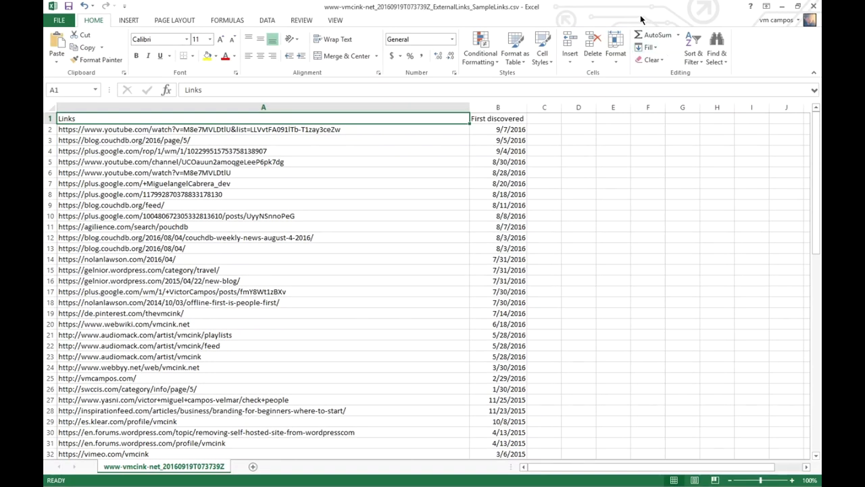
scroll(582, 152, down, 20)
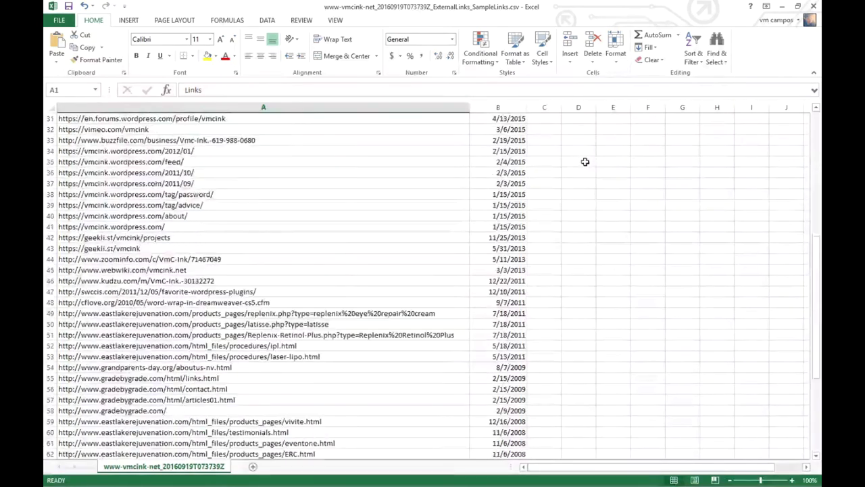
scroll(581, 152, up, 20)
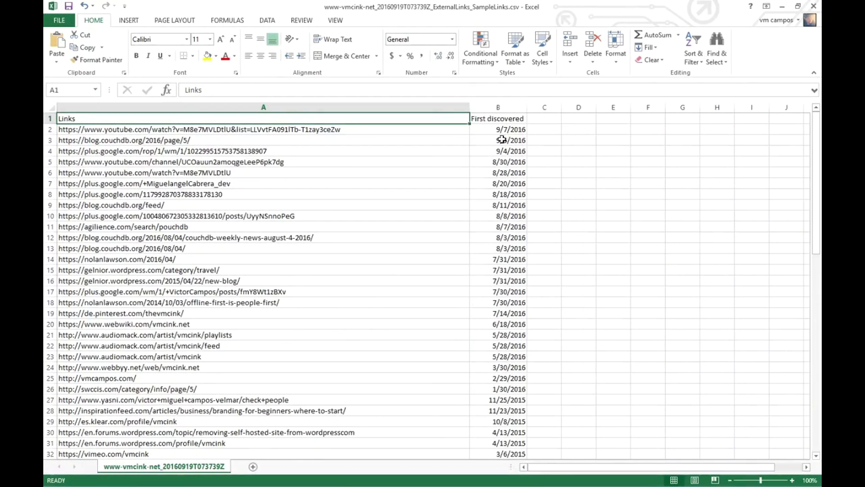
scroll(501, 139, down, 15)
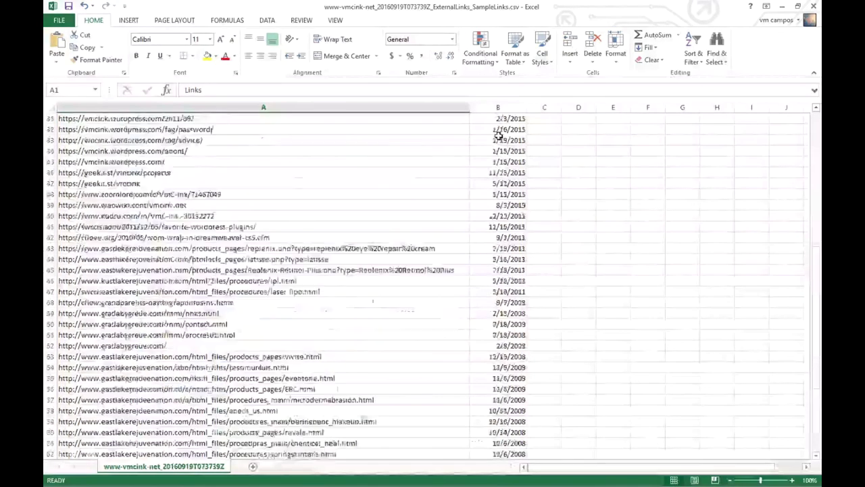
scroll(499, 136, up, 15)
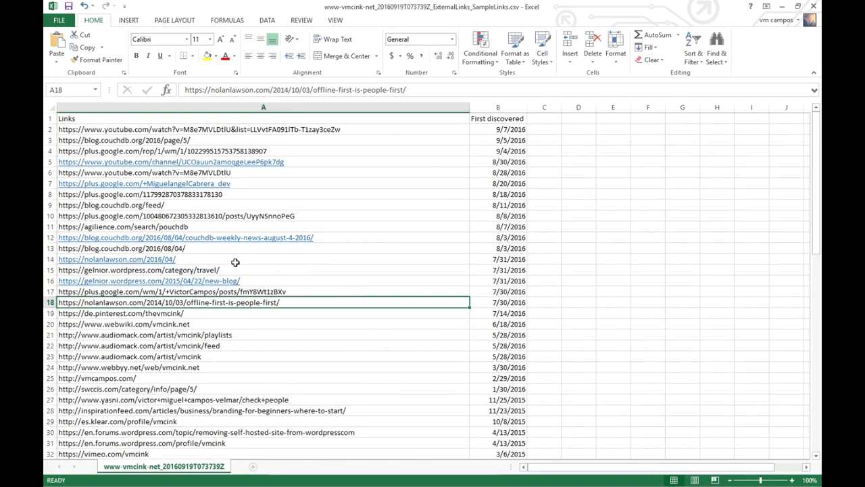
- Highlight row 14 of the links spreadsheet with a light blue fill
click(233, 260)
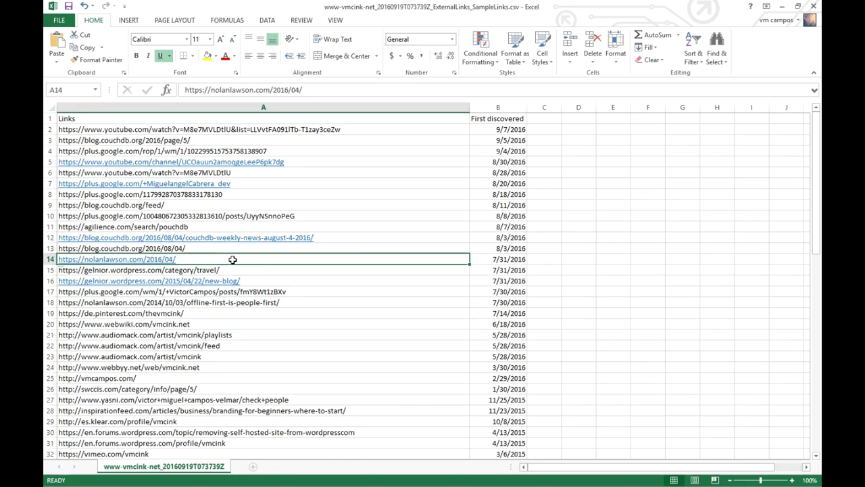
click(48, 257)
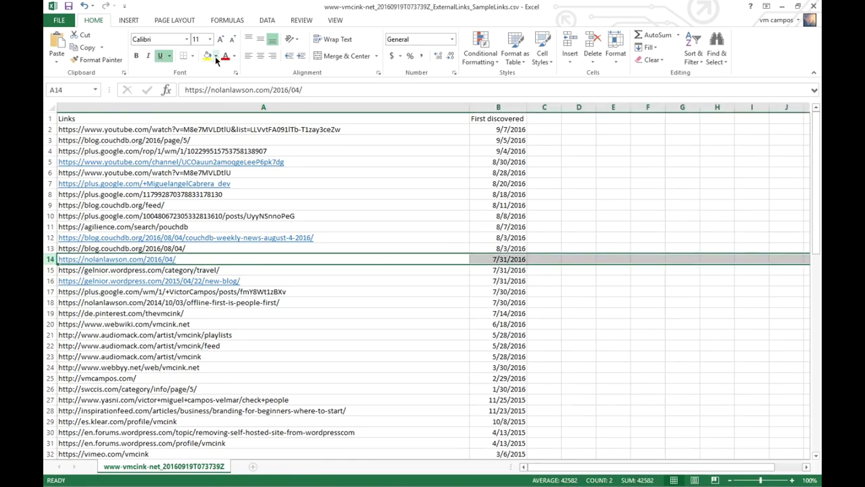
click(216, 59)
click(242, 96)
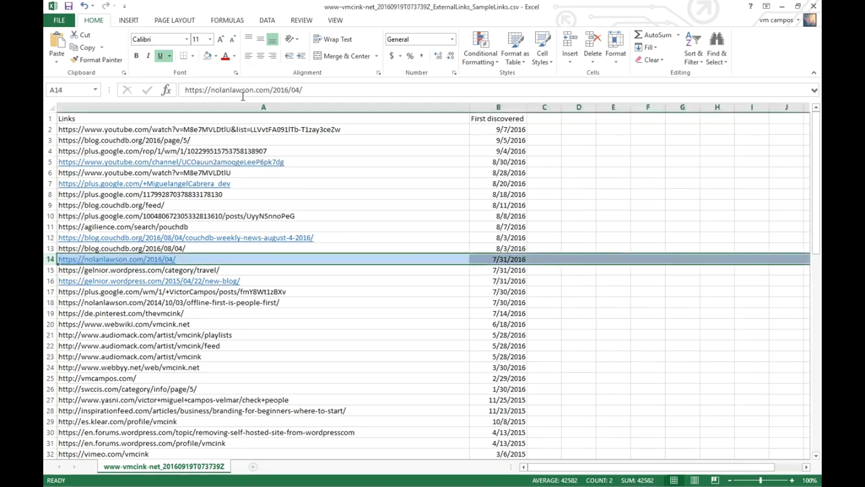
click(359, 214)
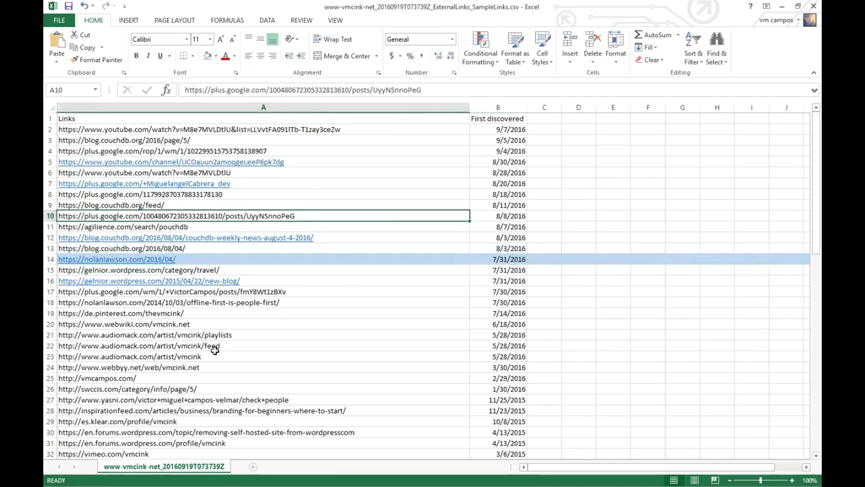
- Highlight row 27, the yasni.com link, with a red fill
click(49, 400)
click(216, 55)
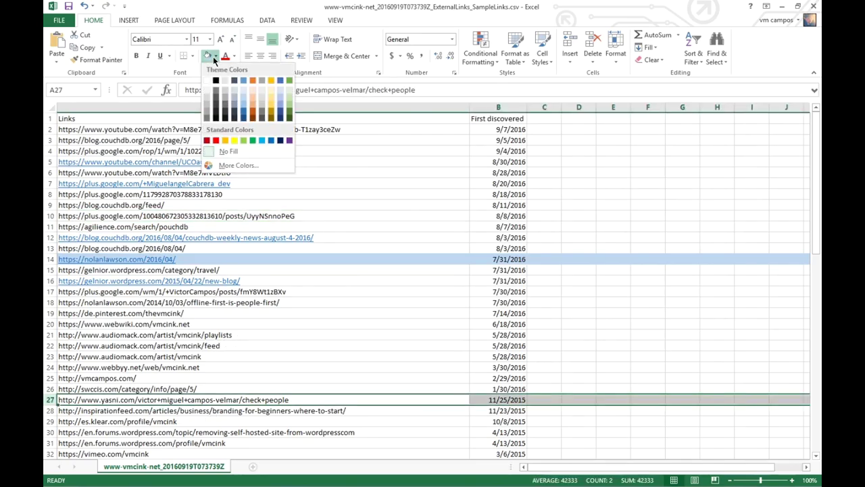
click(215, 140)
click(356, 311)
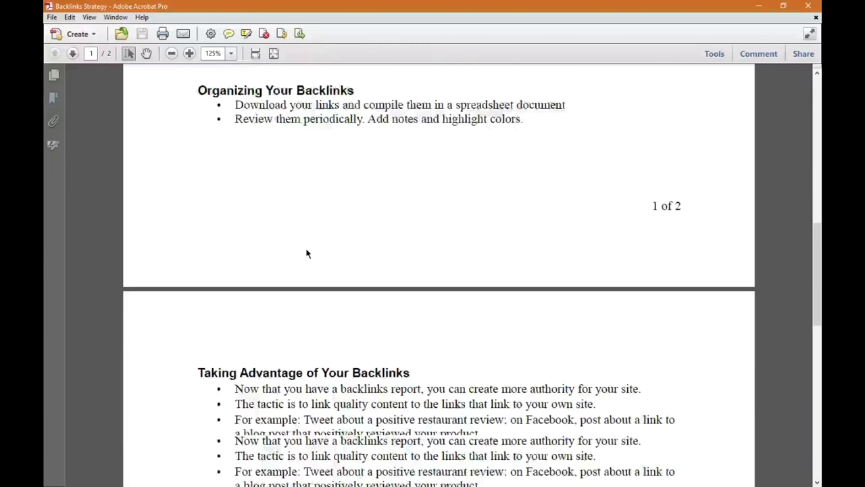
- Read the Google disavow instructions under Bad Backlinks in the Backlinks Strategy PDF in Acrobat, highlighting the note about accessing the tool
scroll(306, 248, down, 10)
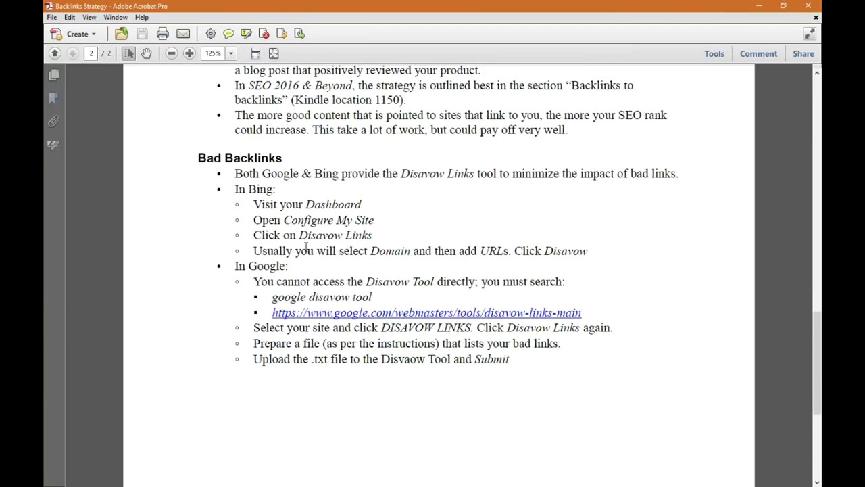
drag(269, 281, 454, 282)
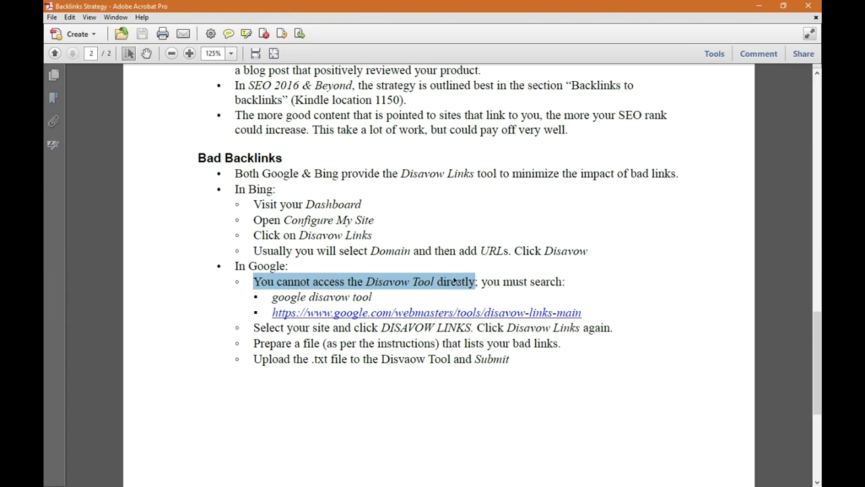
click(421, 281)
drag(272, 297, 371, 297)
click(388, 293)
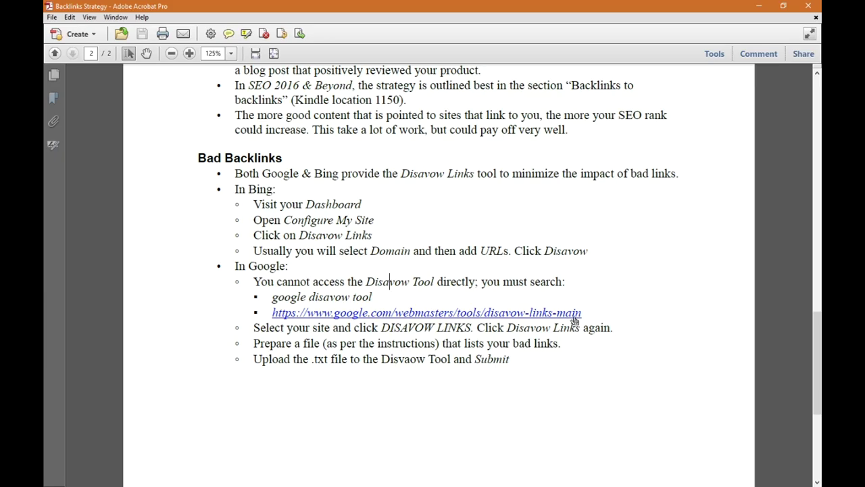
drag(586, 319, 282, 292)
drag(268, 312, 580, 314)
right_click(579, 315)
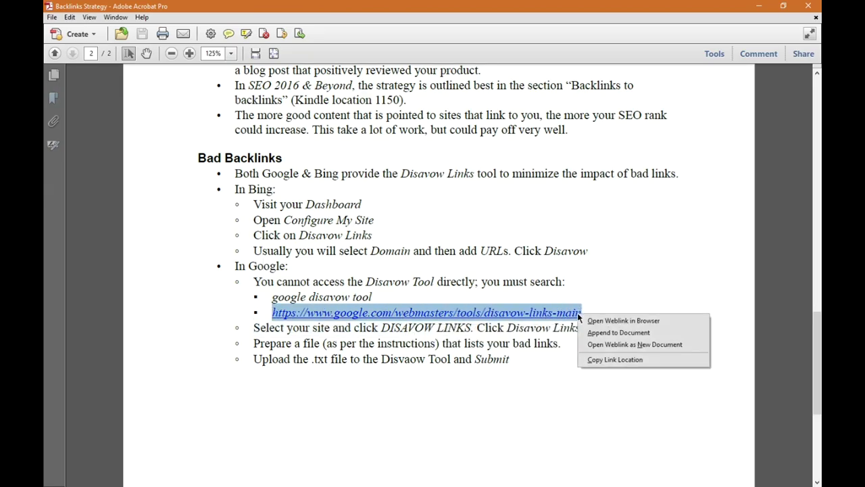
click(605, 360)
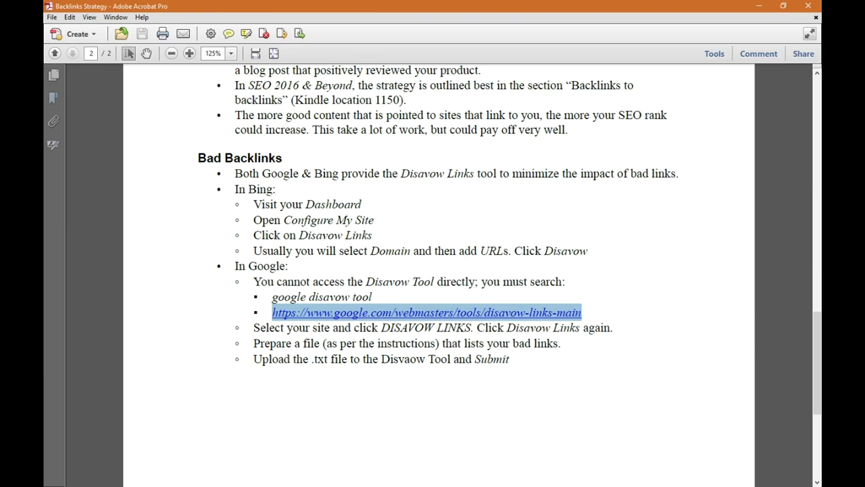
- Switch to the Vivaldi browser and open the copied disavow tool address in a new tab
key(alt+Tab)
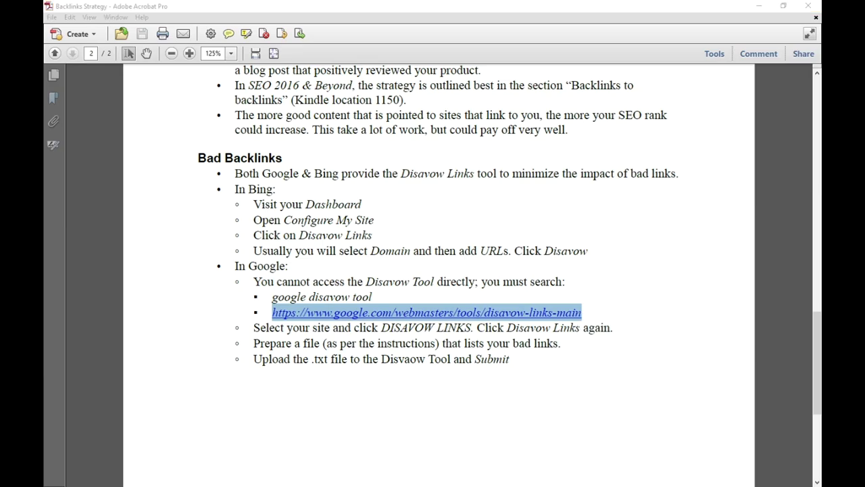
click(264, 12)
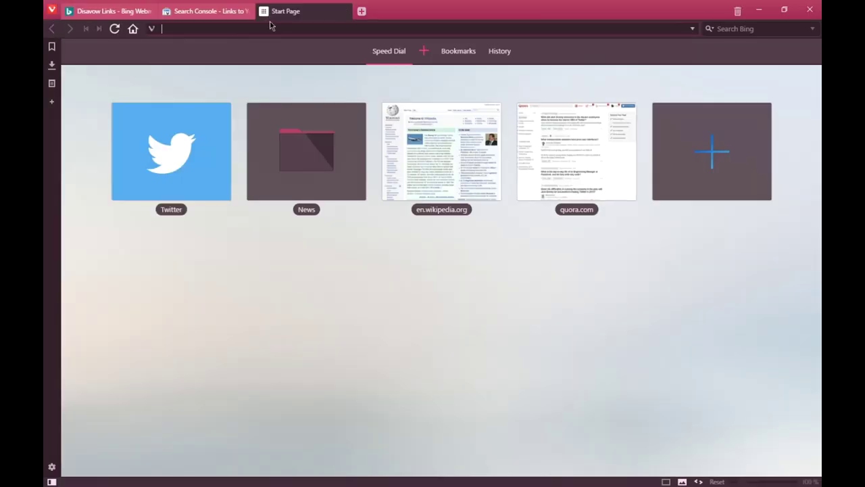
right_click(271, 26)
click(312, 108)
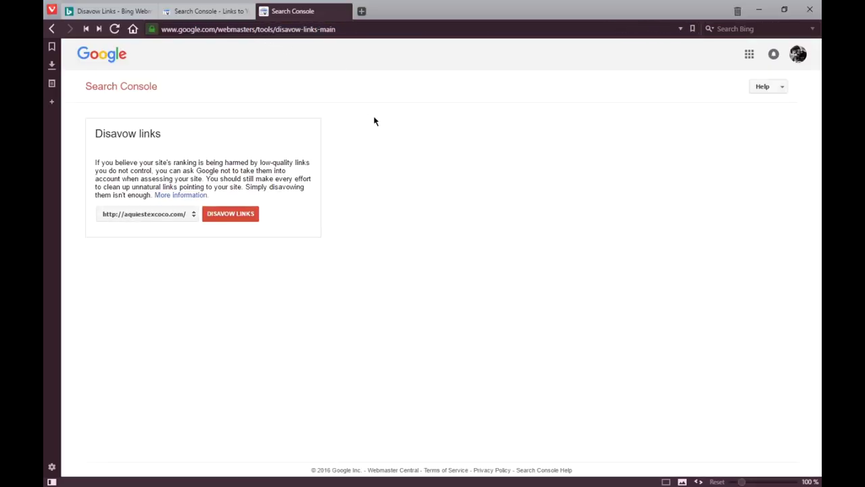
click(135, 215)
scroll(178, 298, down, 3)
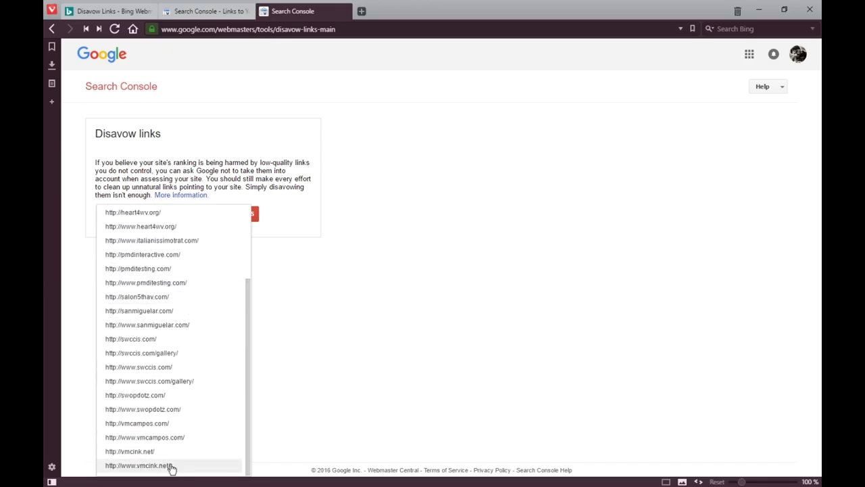
click(169, 465)
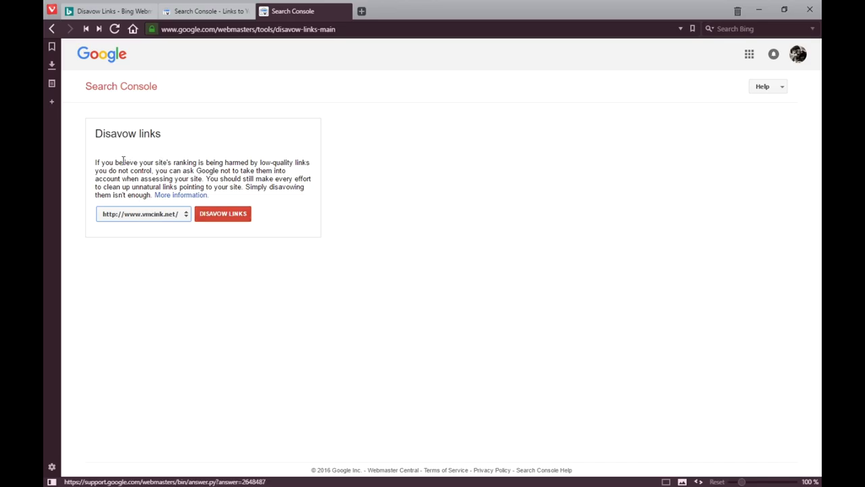
drag(116, 163, 247, 178)
click(179, 200)
click(230, 215)
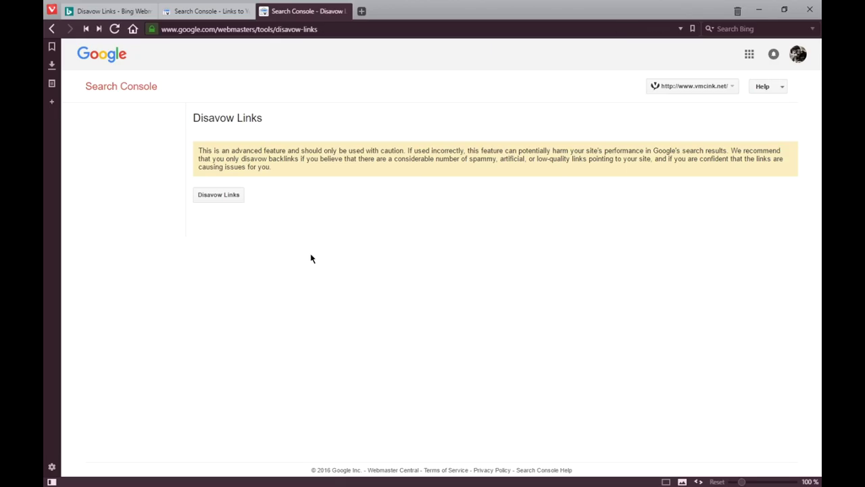
- Read the caution about disavowing, view the text file upload dialog for disavowed links, and close it without uploading
drag(232, 150, 372, 158)
click(376, 156)
click(230, 197)
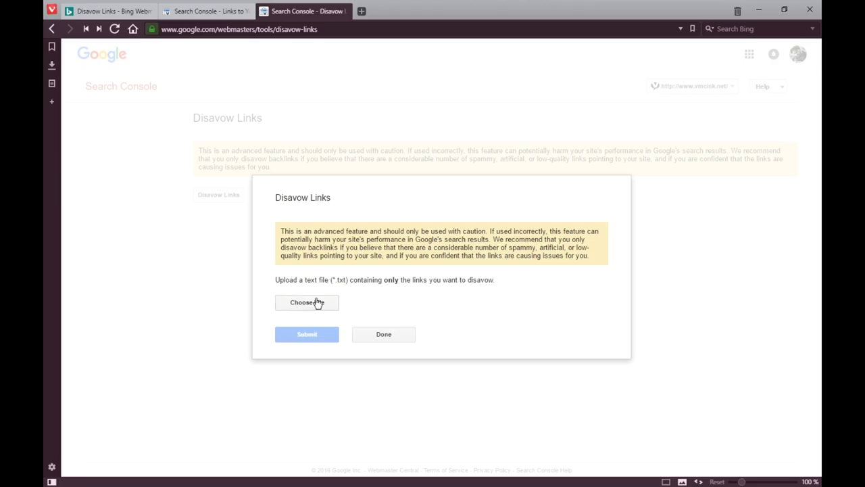
click(383, 338)
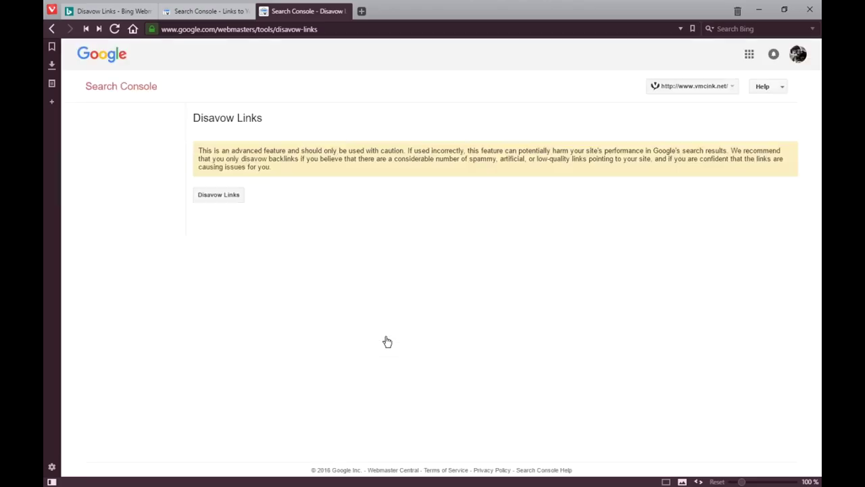
- Return to the disavow tool's start page, open its More information help article, and skim the instructions
click(52, 29)
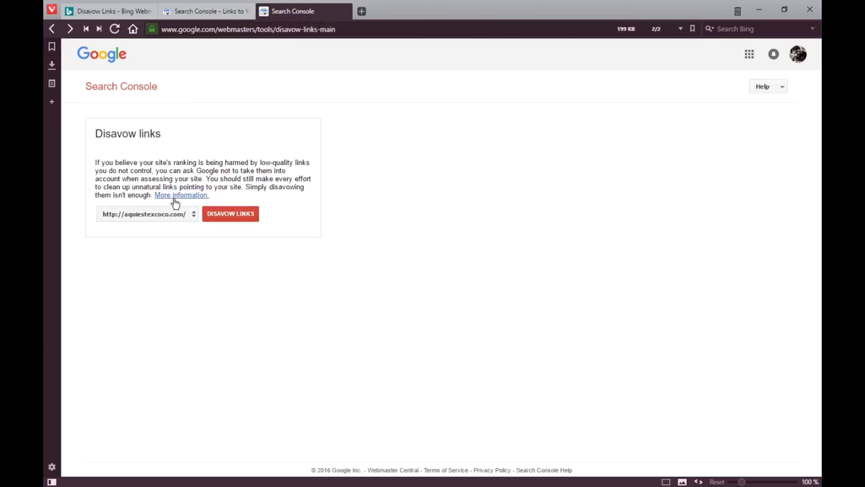
click(174, 201)
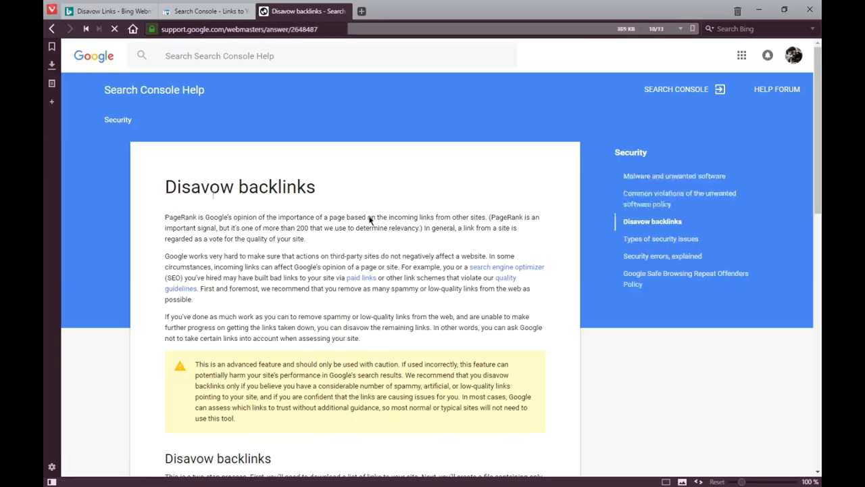
scroll(371, 216, down, 15)
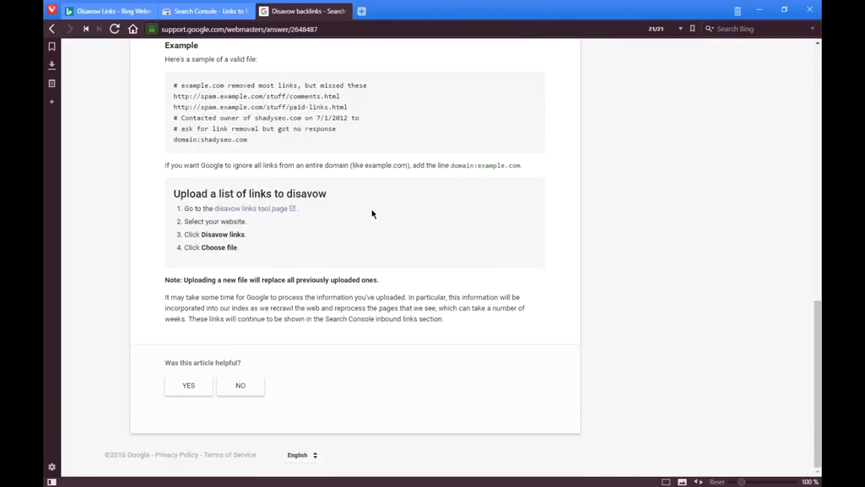
scroll(372, 213, up, 15)
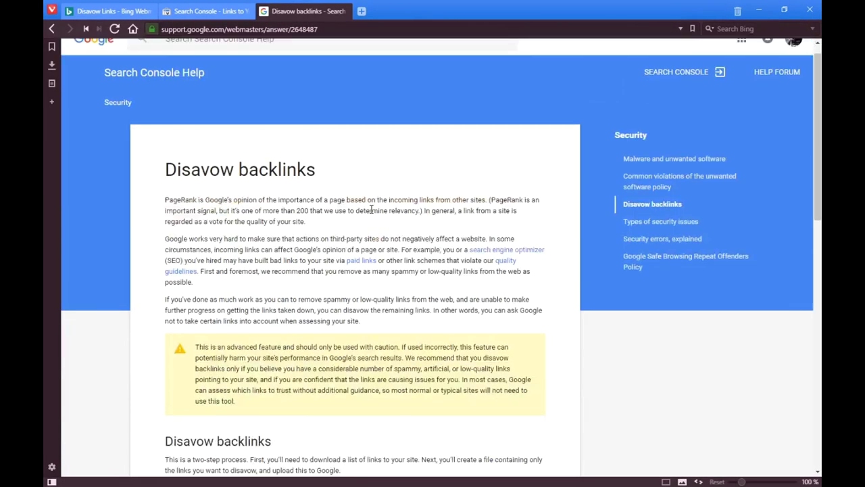
scroll(372, 210, down, 15)
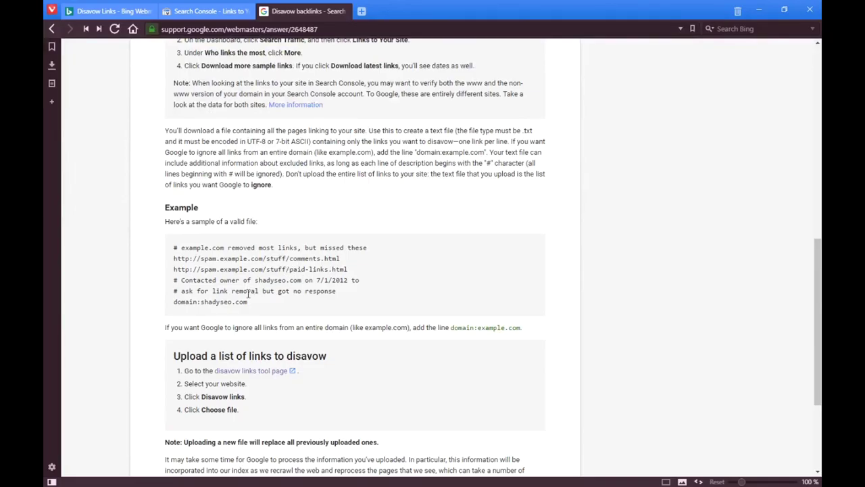
- Examine the sample of a valid disavow file, highlighting the whole example and its domain:shadyseo.com line
drag(253, 303, 153, 238)
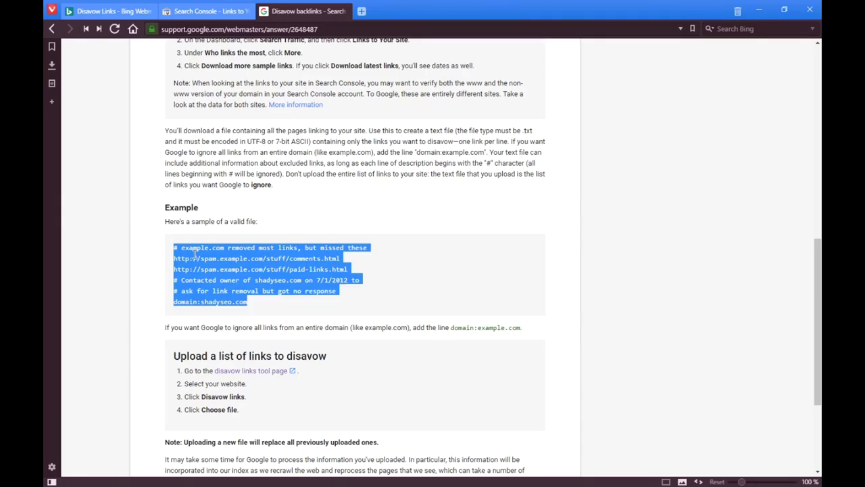
click(246, 300)
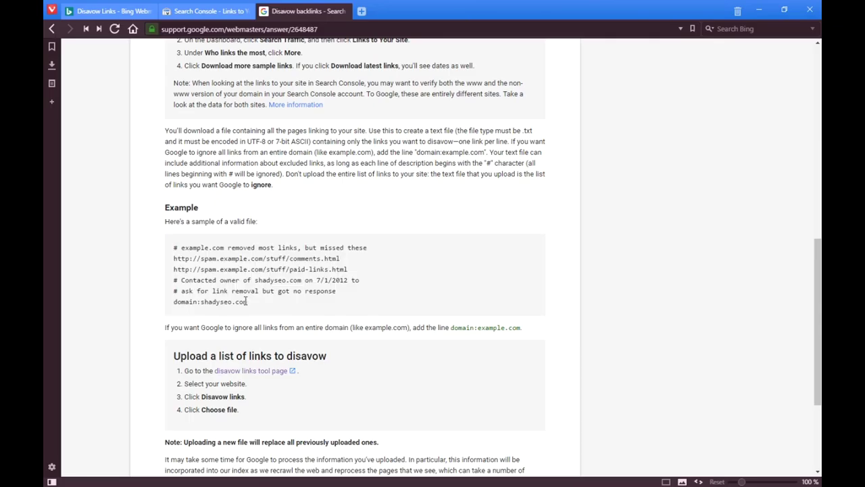
drag(252, 305, 173, 303)
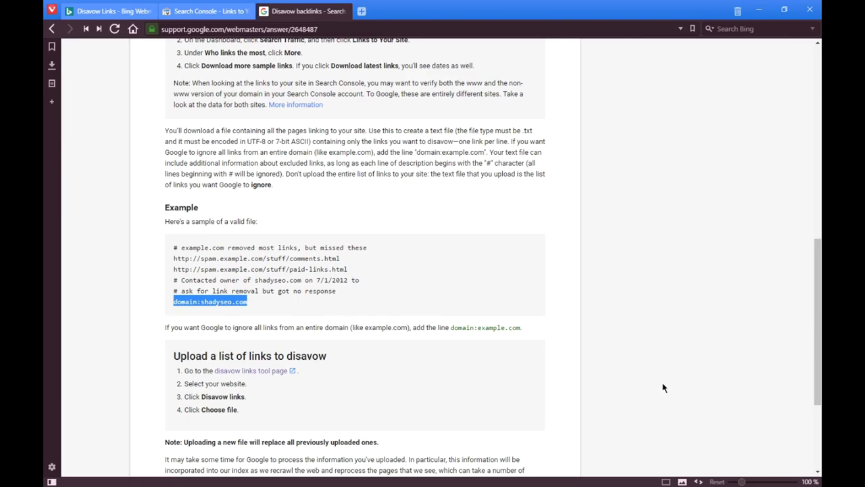
- Switch to a blank Notepad document, place it beside the disavow example, and write the comment "# Spam site is in need of a disavow"
key(alt+Tab)
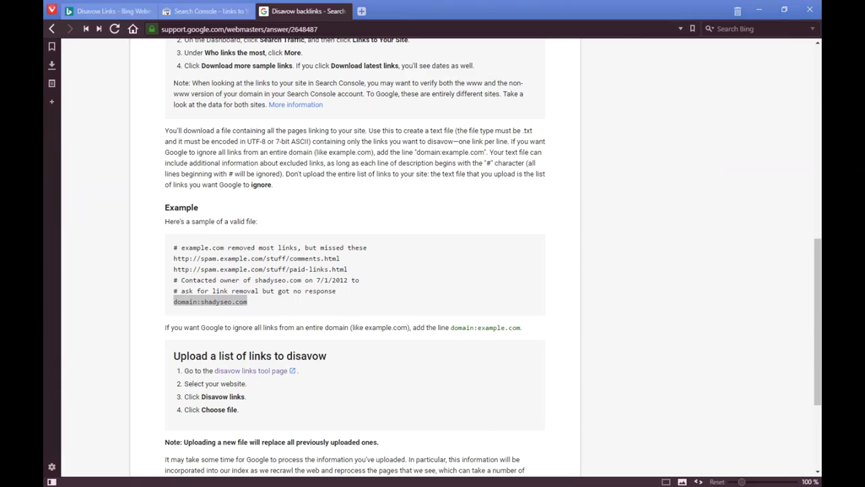
drag(416, 110, 417, 88)
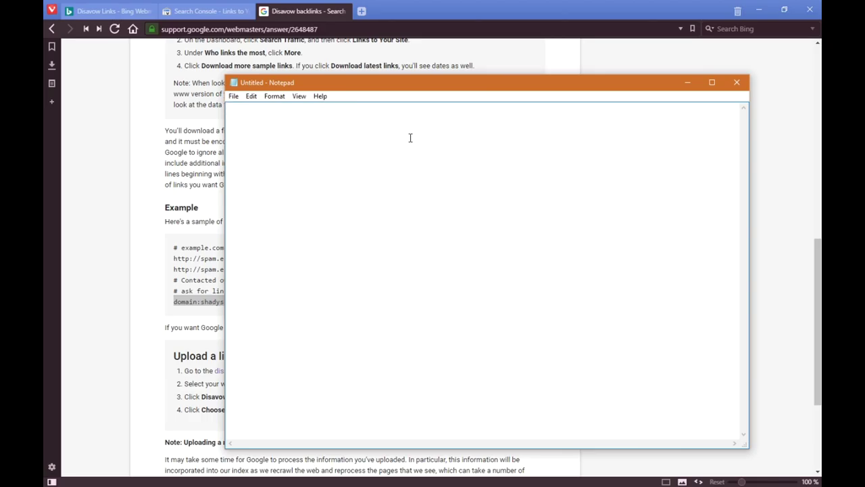
drag(359, 88, 502, 110)
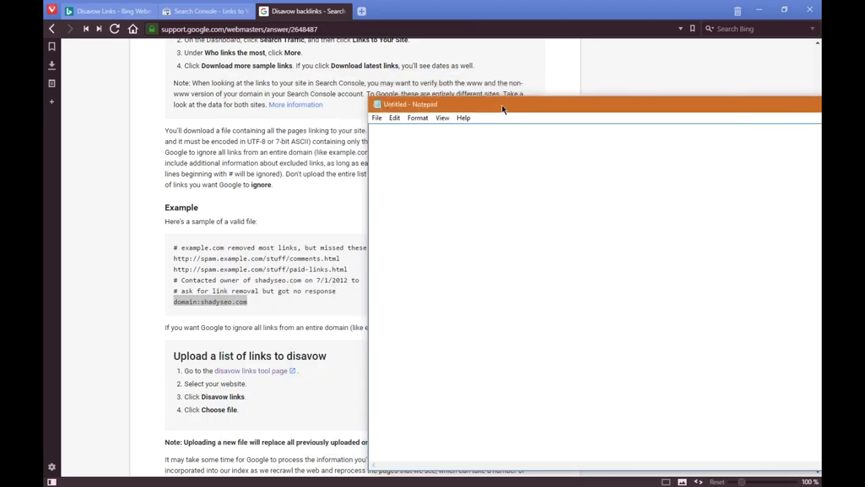
text(# Spam site is in need of a disavow)
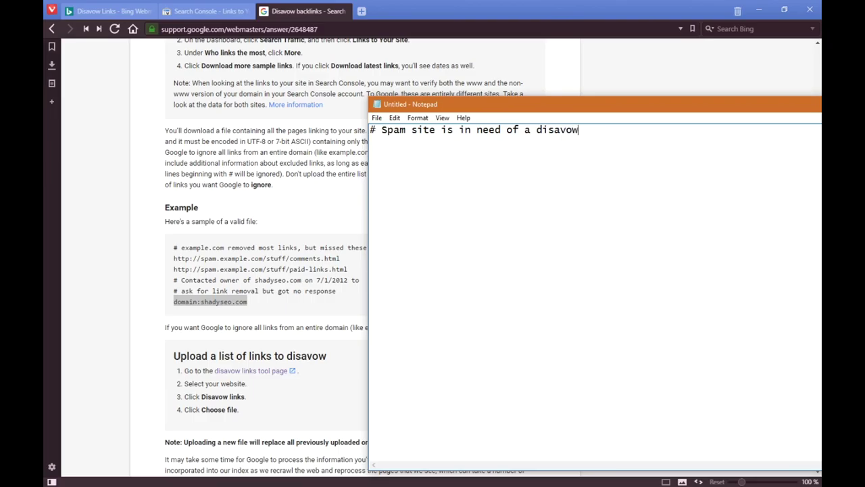
- Add the line domain:yasni.com below the comment, checking the red-flagged link in the Excel backlink list, and save the file as badlinks2016-09-19.txt
key(Return)
text(domain:)
key(alt+Tab)
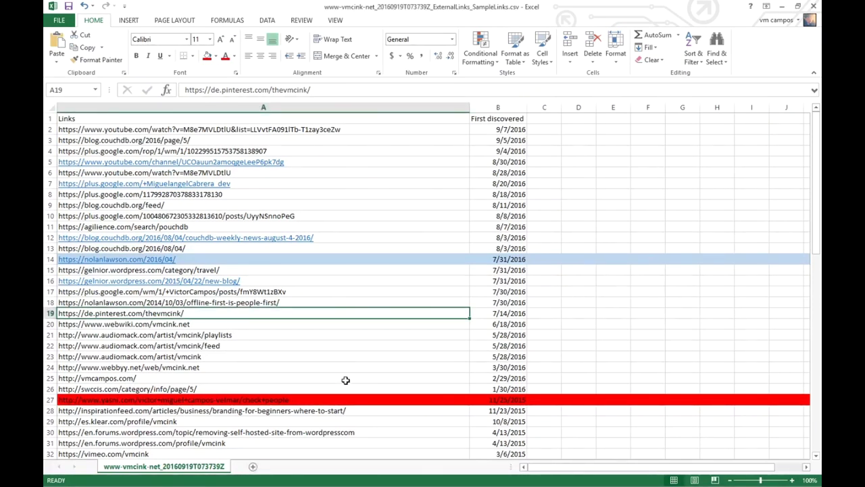
key(alt+Tab)
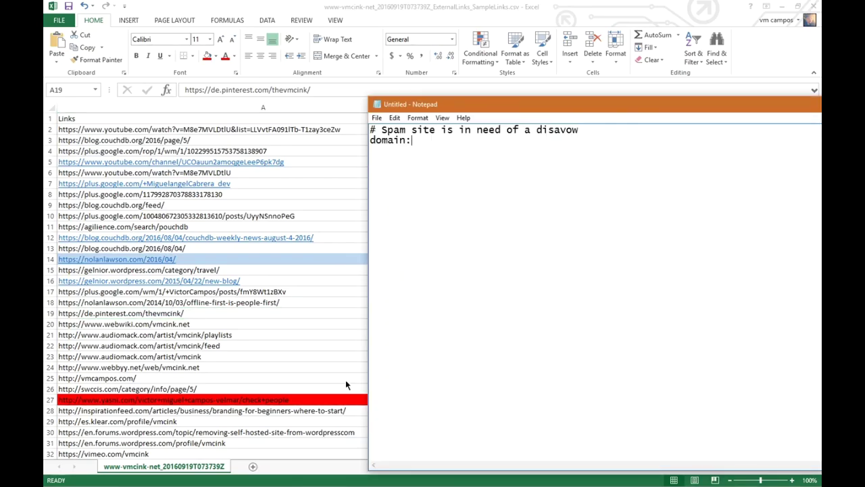
text(yasni.com)
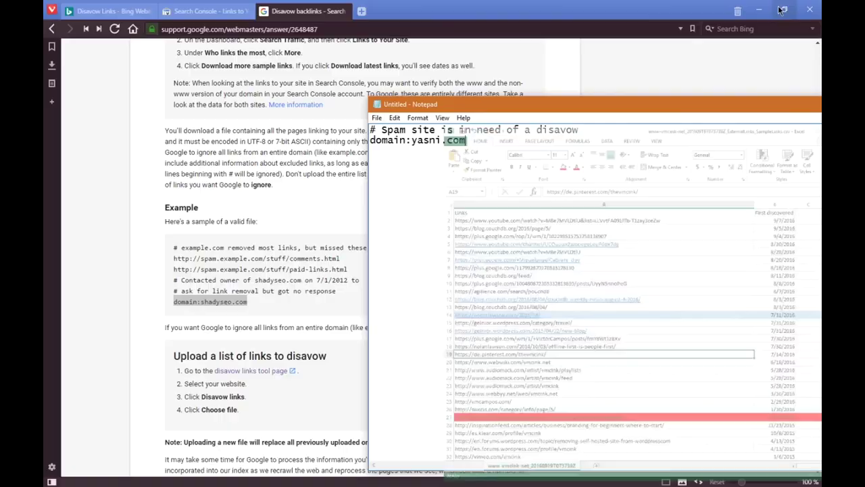
click(781, 7)
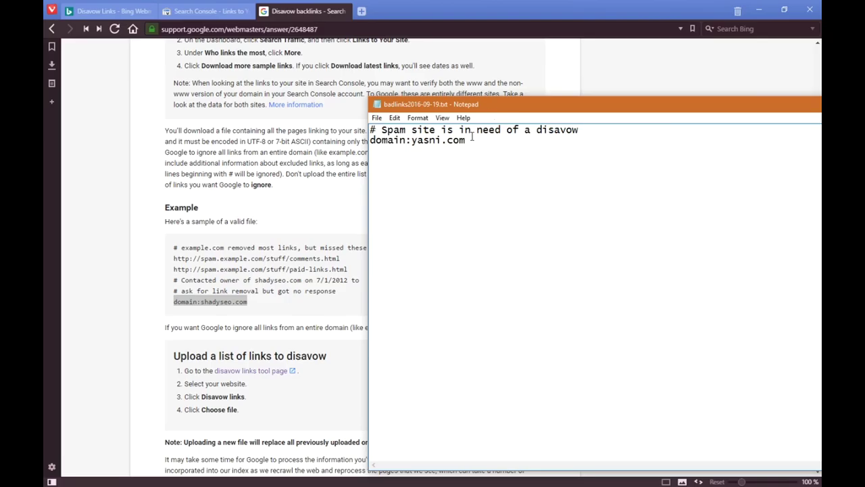
key(Return)
click(285, 163)
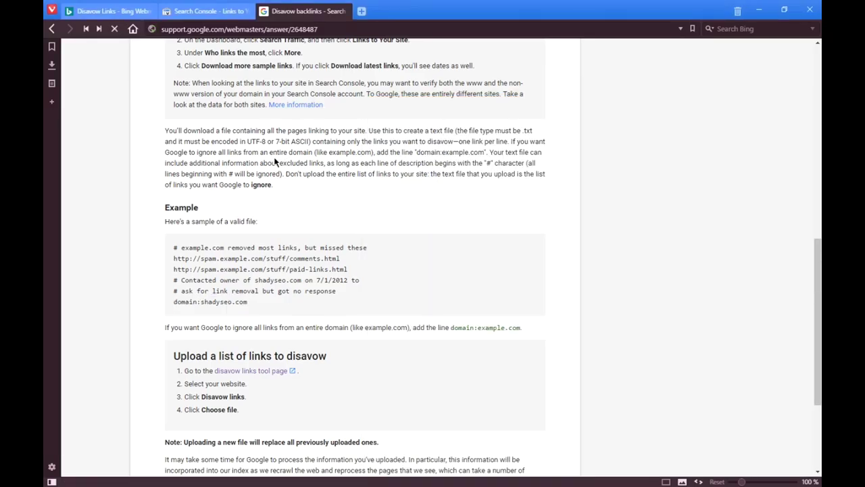
key(alt+Left)
click(179, 216)
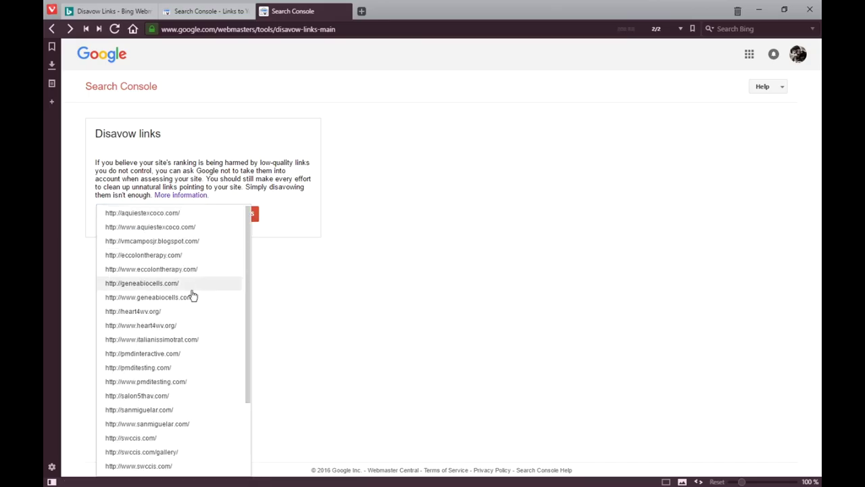
scroll(197, 301, down, 5)
click(180, 465)
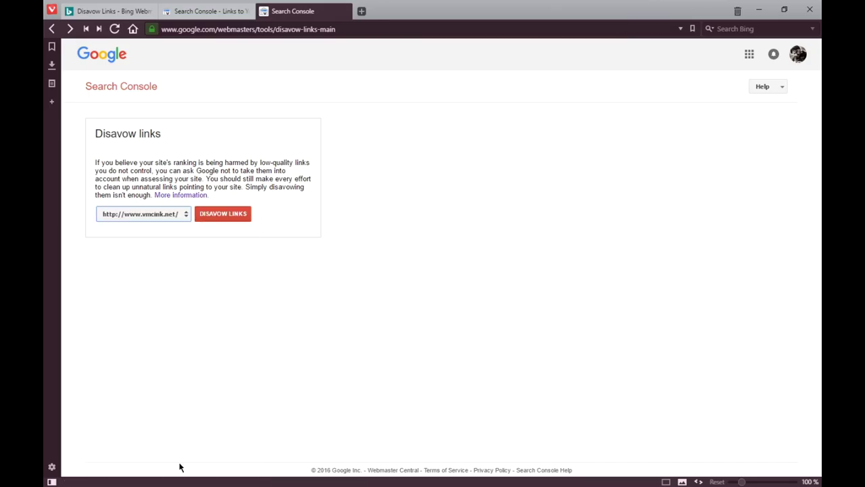
click(213, 221)
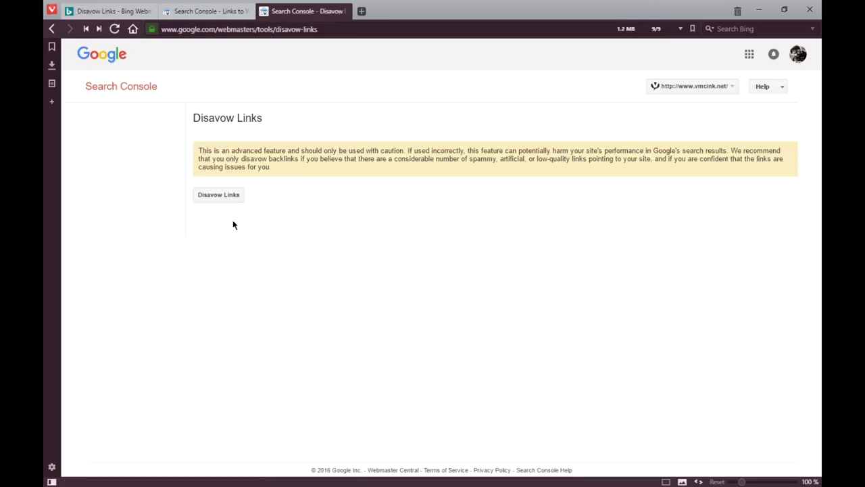
- Start a disavow upload for the site and choose badlinks2016-09-19.txt as the text file
click(228, 201)
click(324, 305)
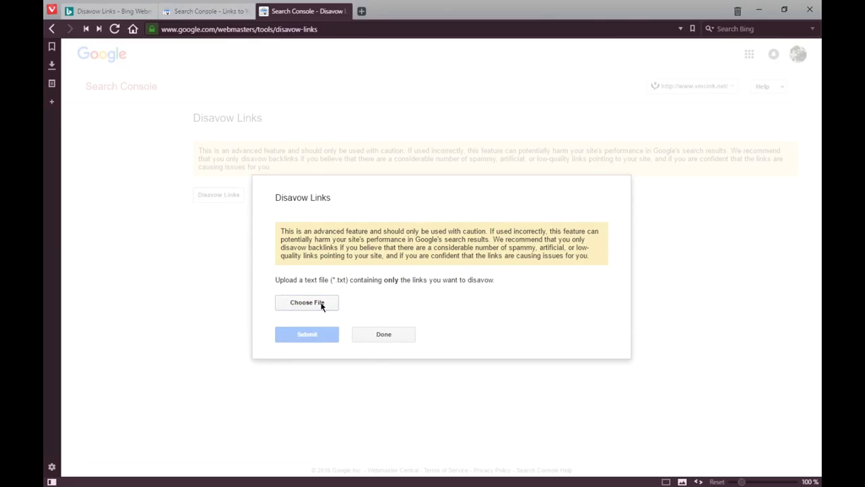
scroll(405, 196, down, 1)
double_click(376, 90)
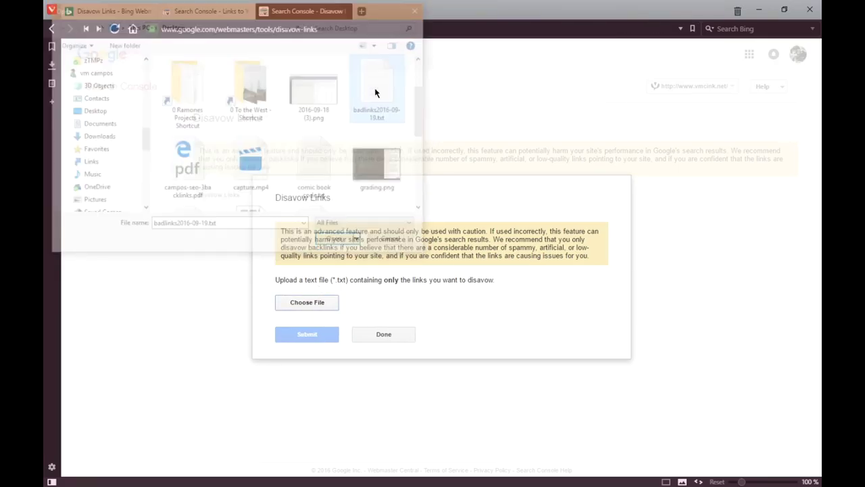
drag(366, 304, 429, 308)
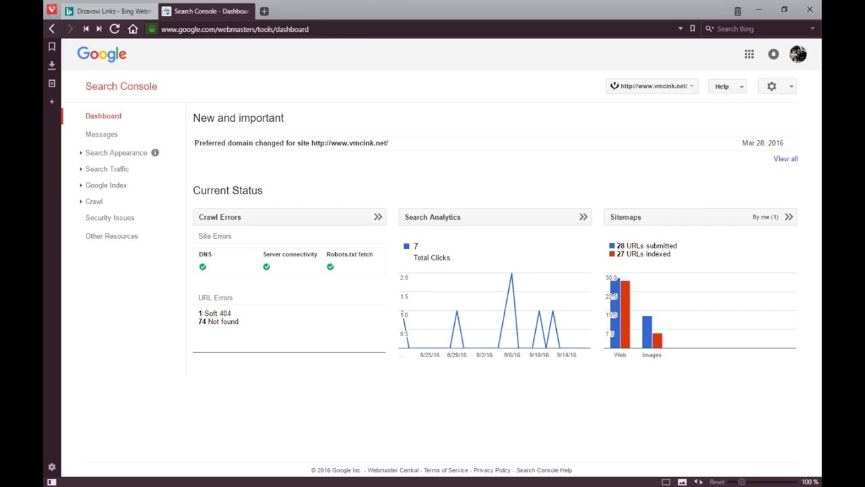
- Open Google Analytics in a new browser tab and open the vmcink.net account's property
click(265, 11)
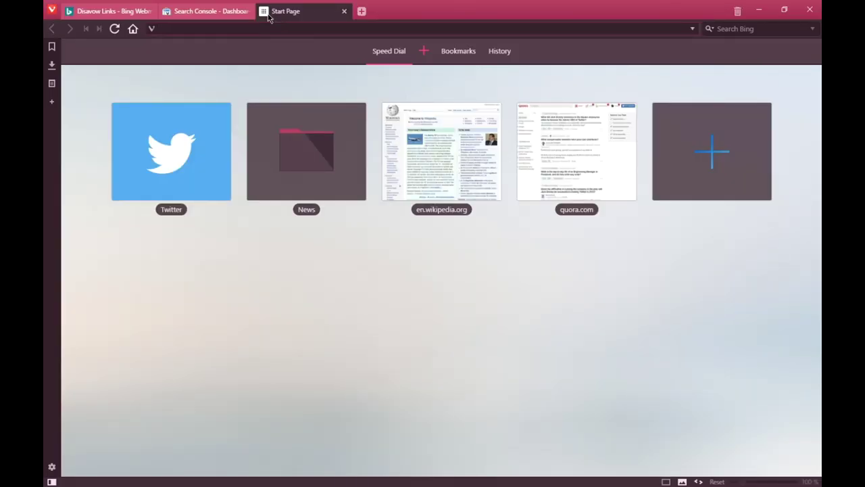
text(google.com/a)
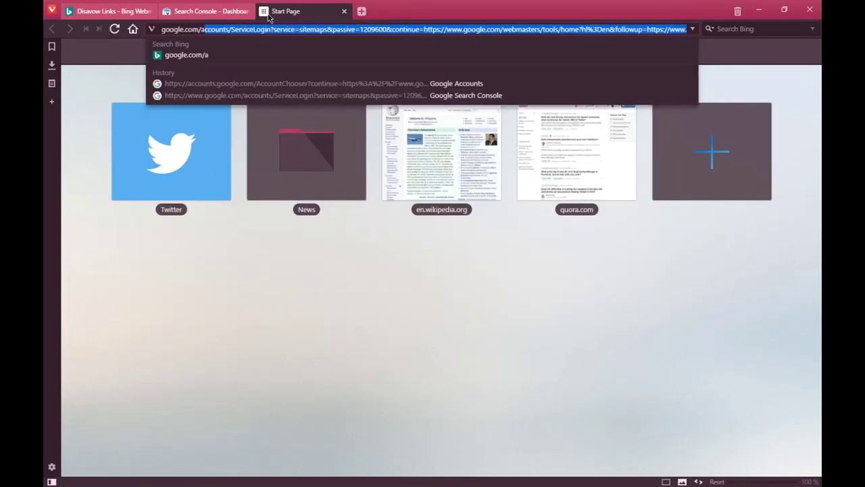
text(naly)
key(Return)
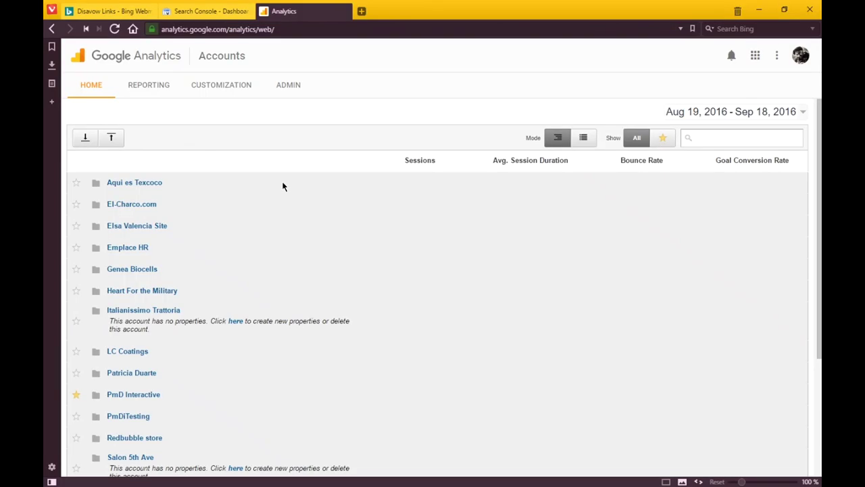
scroll(282, 185, down, 3)
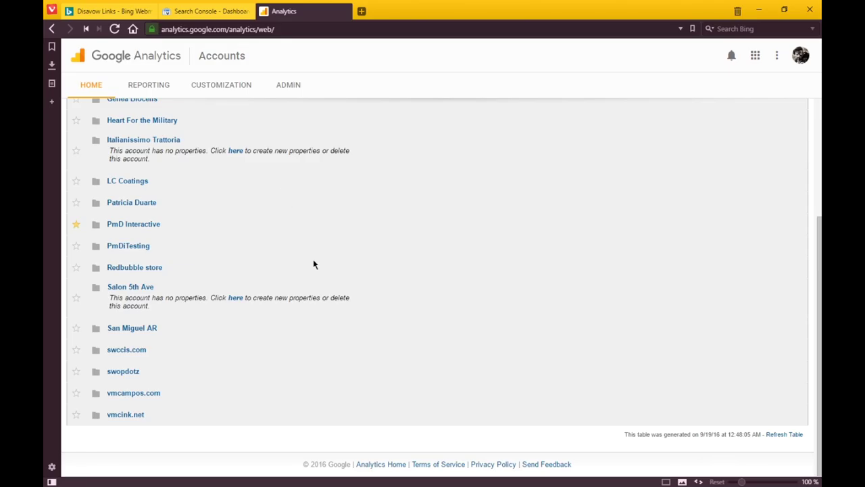
click(137, 415)
scroll(338, 348, down, 2)
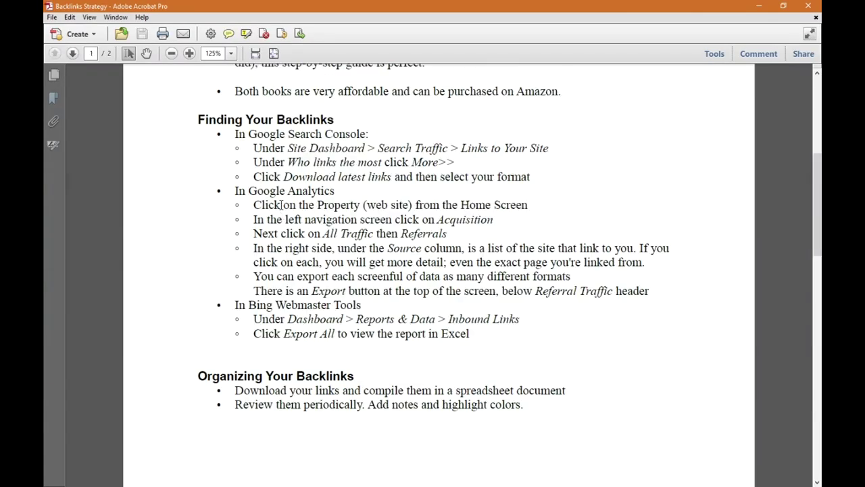
- Read the Google Analytics instructions under Finding Your Backlinks in the Backlinks Strategy PDF, highlighting the Property and Acquisition steps
drag(284, 205, 489, 221)
click(489, 220)
drag(305, 220, 472, 221)
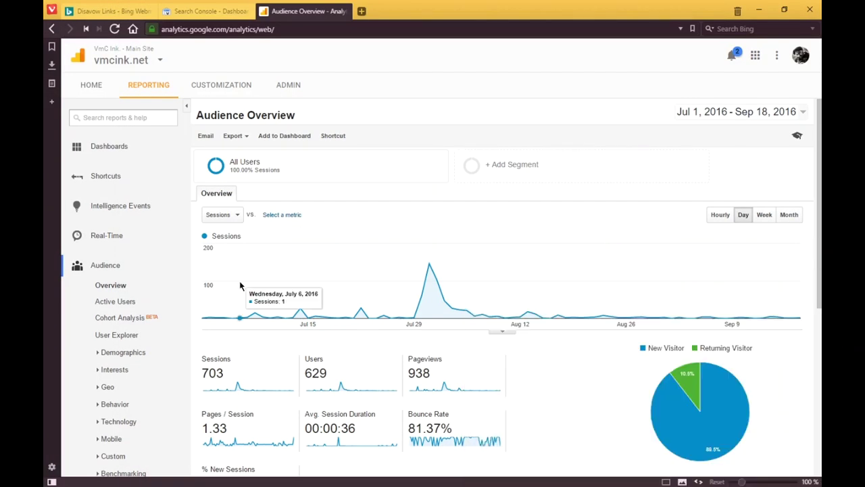
- Open the Acquisition > All Traffic > Referrals report for vmcink.net in Google Analytics and review its list of referring sources
click(94, 271)
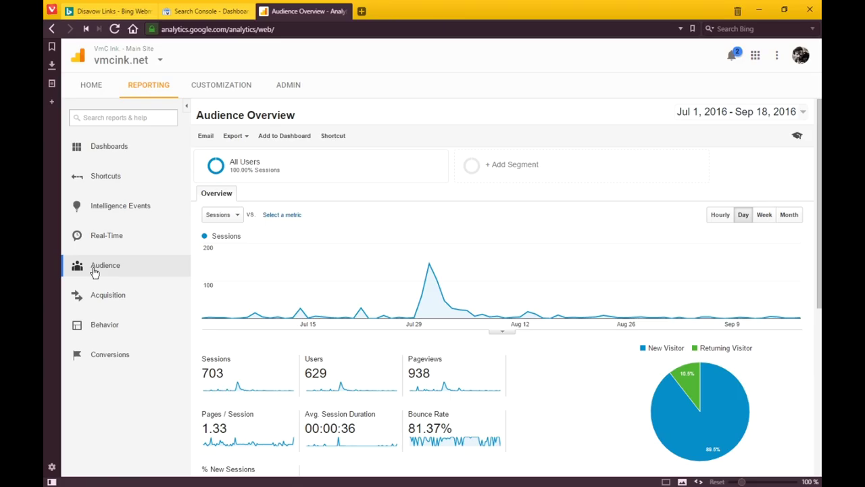
click(102, 302)
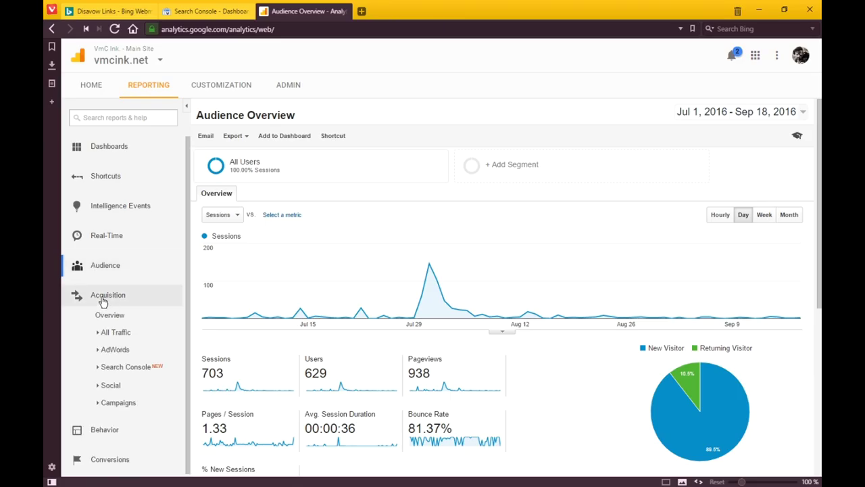
click(98, 334)
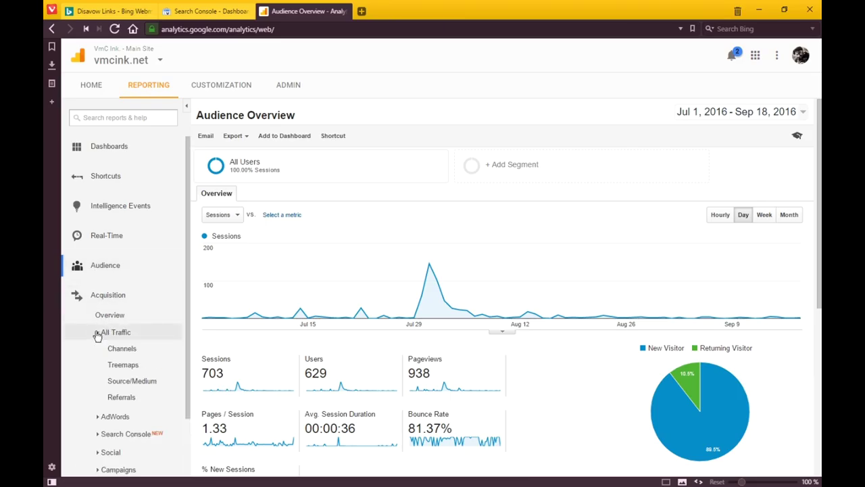
click(140, 400)
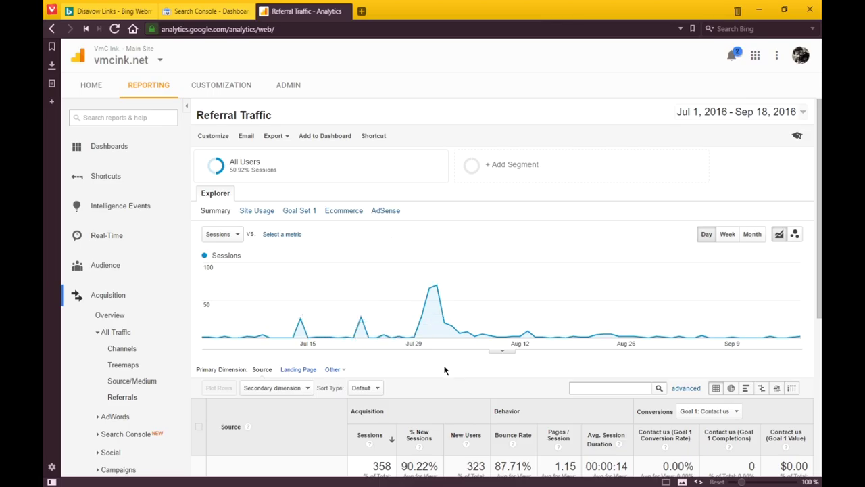
scroll(281, 384, down, 5)
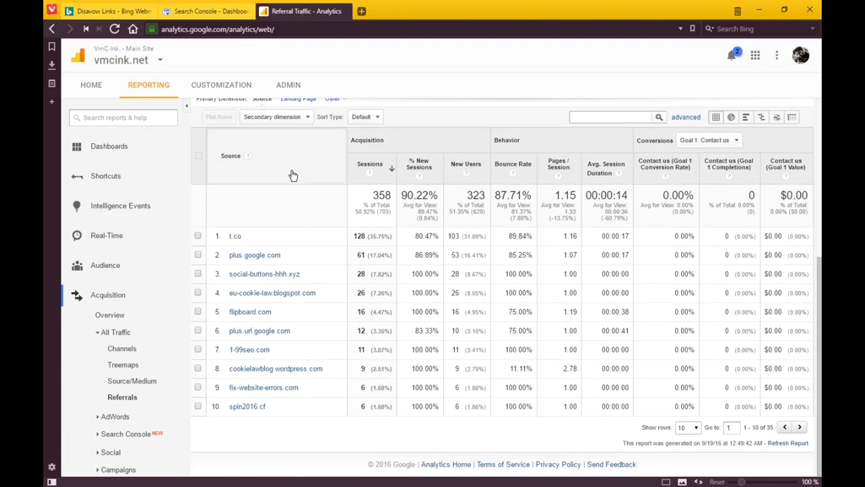
scroll(293, 176, up, 4)
scroll(294, 179, down, 4)
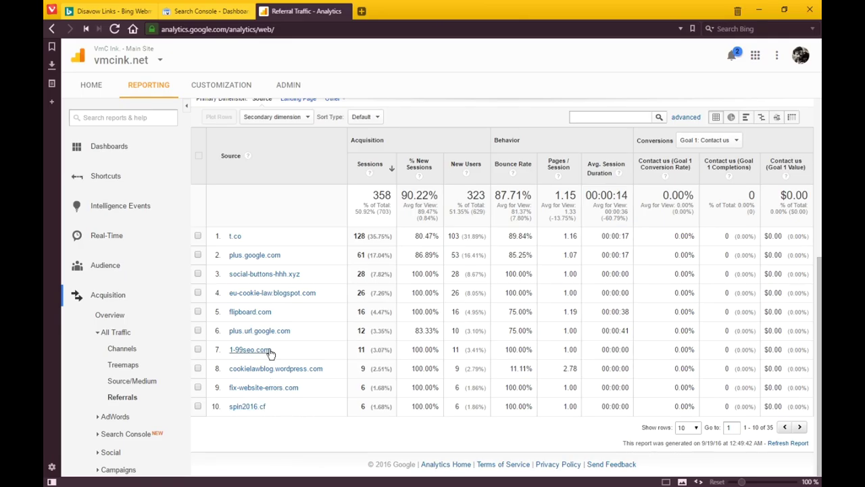
- Export the Referral Traffic report as CSV, save the download, and open it in Excel
scroll(280, 318, up, 5)
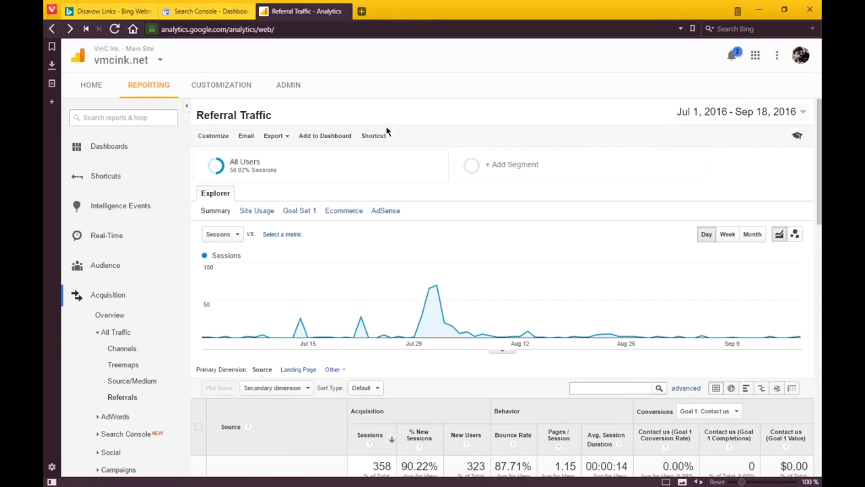
click(289, 137)
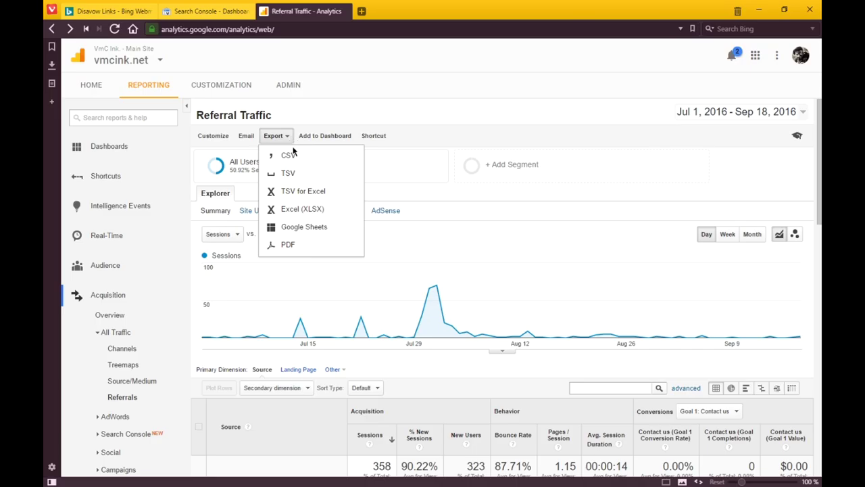
click(288, 156)
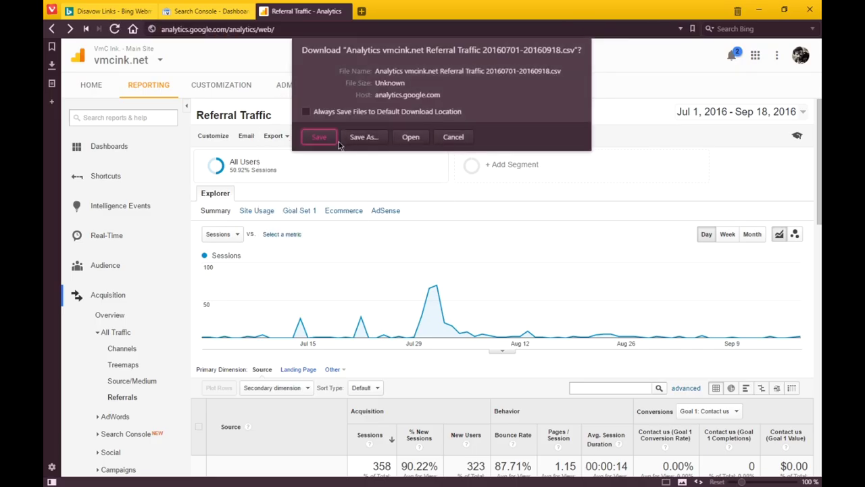
click(319, 138)
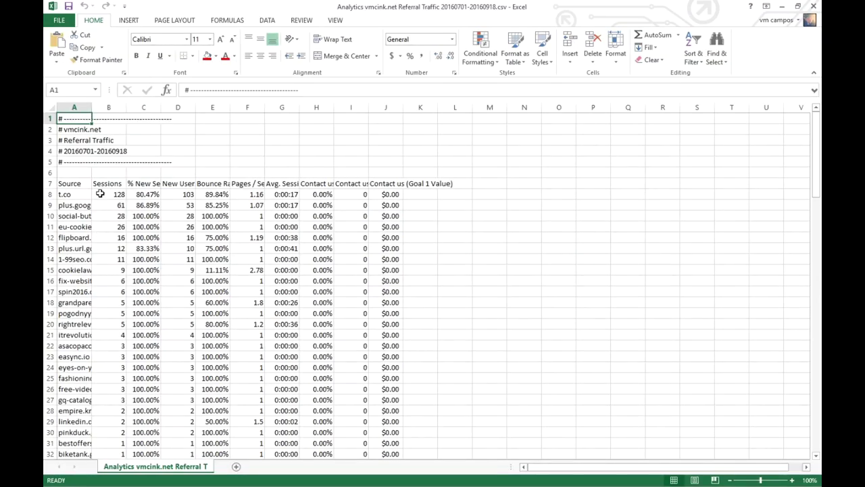
- Widen the Source column to fit its contents and look through the exported referral rows
double_click(91, 106)
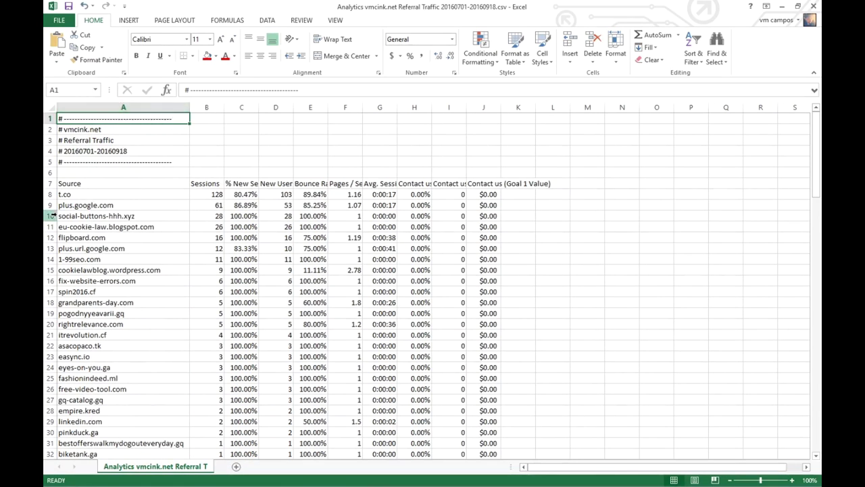
scroll(325, 305, down, 20)
scroll(303, 260, up, 8)
scroll(303, 261, up, 20)
- Switch to the browser, open vmcink.net/pouchdb-intro in a new tab, and look over the start of the PouchDB Intro article
key(alt+Tab)
text(vmcink)
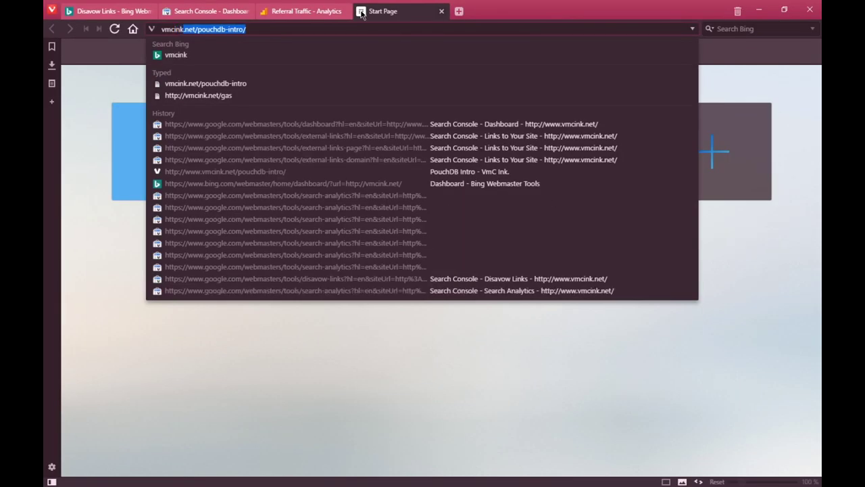
text(.net/pouchdb-intr)
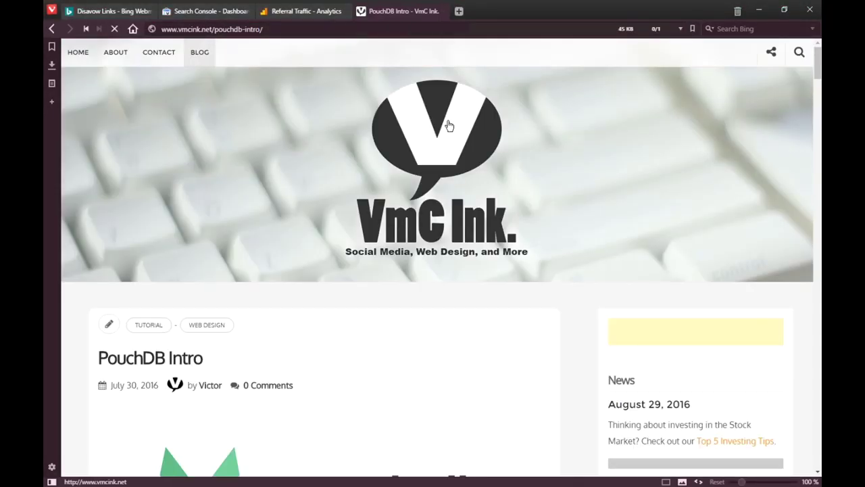
scroll(518, 285, down, 6)
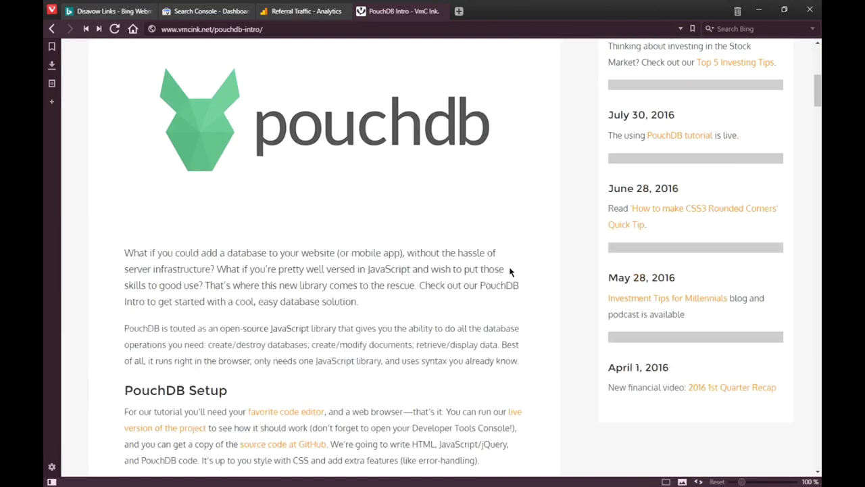
- Read through the rest of the PouchDB Intro article, from the setup section and code samples down to the conclusion and sharing options
scroll(514, 271, down, 6)
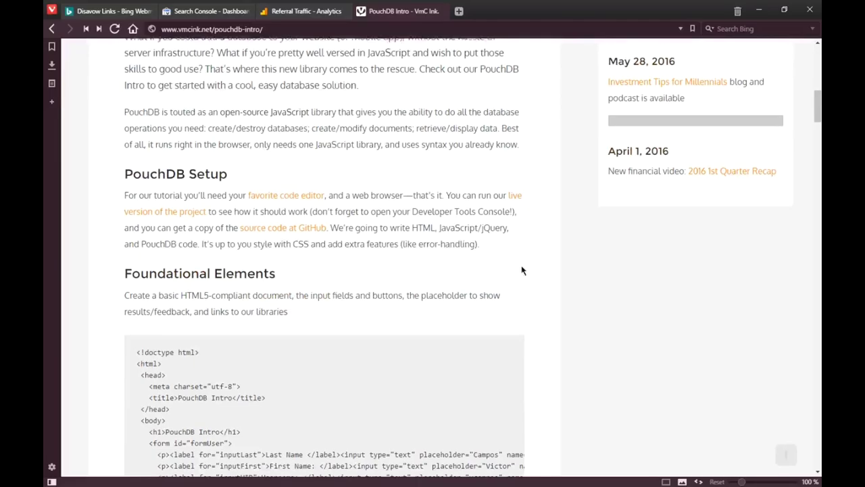
scroll(524, 256, down, 3)
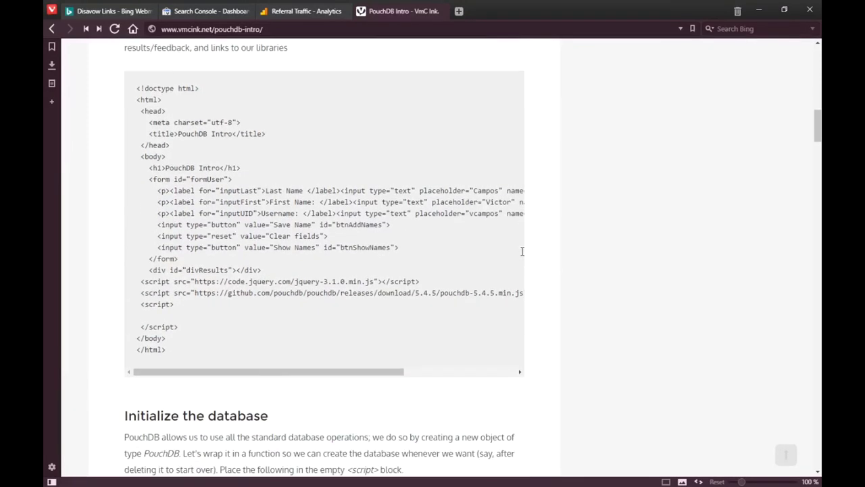
scroll(523, 256, down, 3)
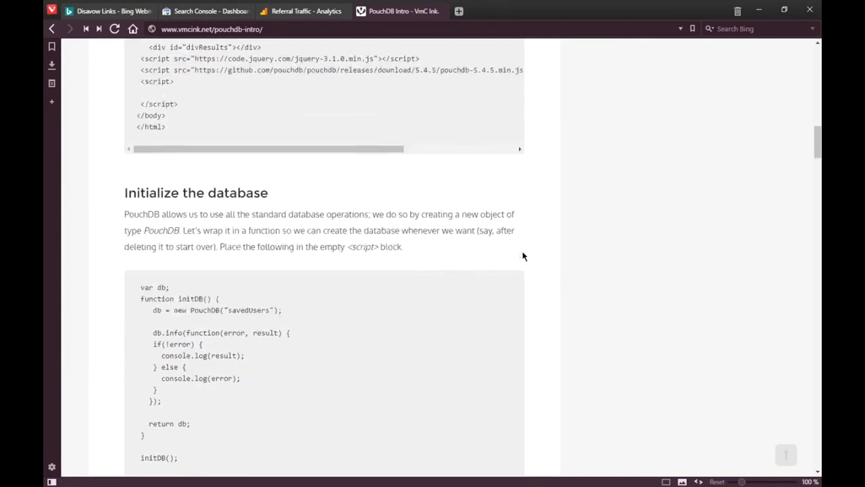
double_click(228, 137)
click(418, 181)
scroll(583, 255, down, 3)
scroll(578, 260, down, 4)
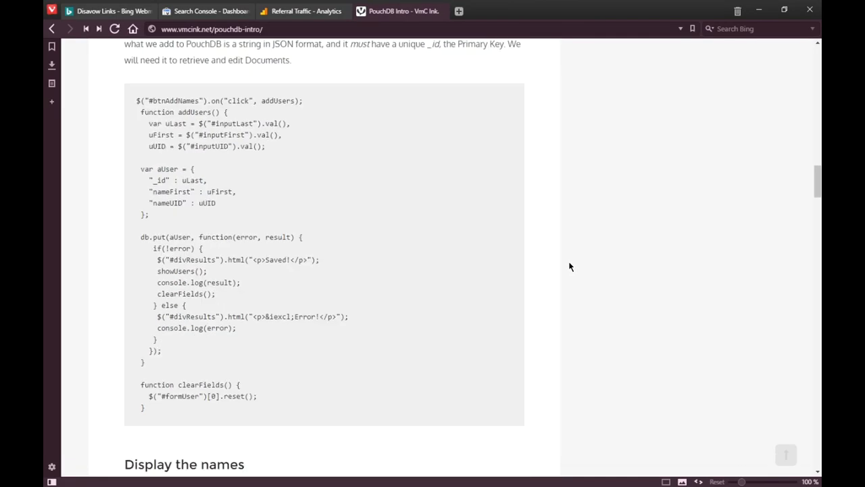
scroll(570, 267, down, 2)
scroll(570, 267, down, 8)
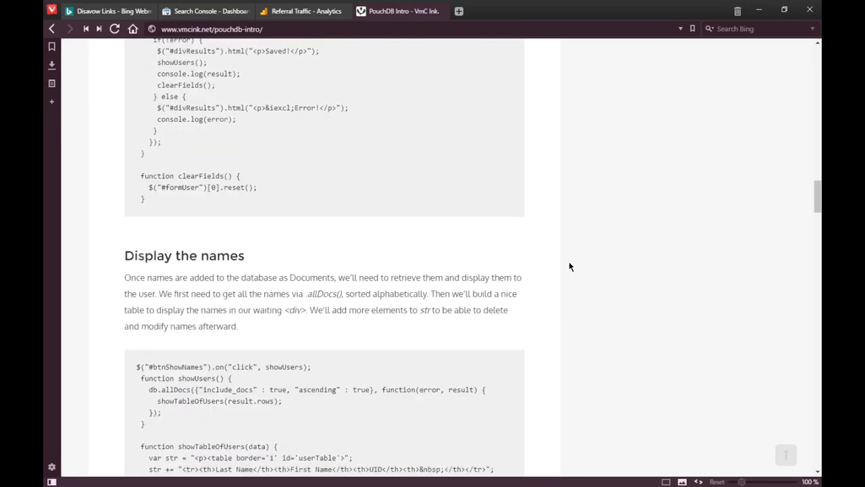
scroll(570, 267, down, 10)
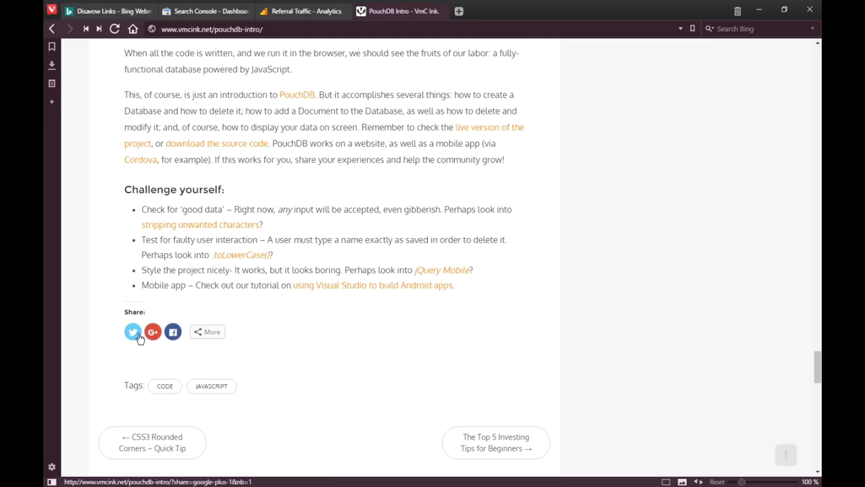
key(Home)
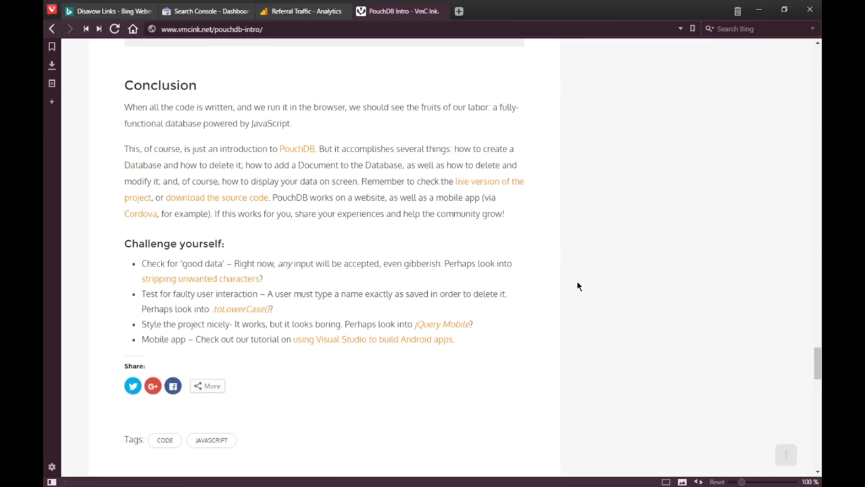